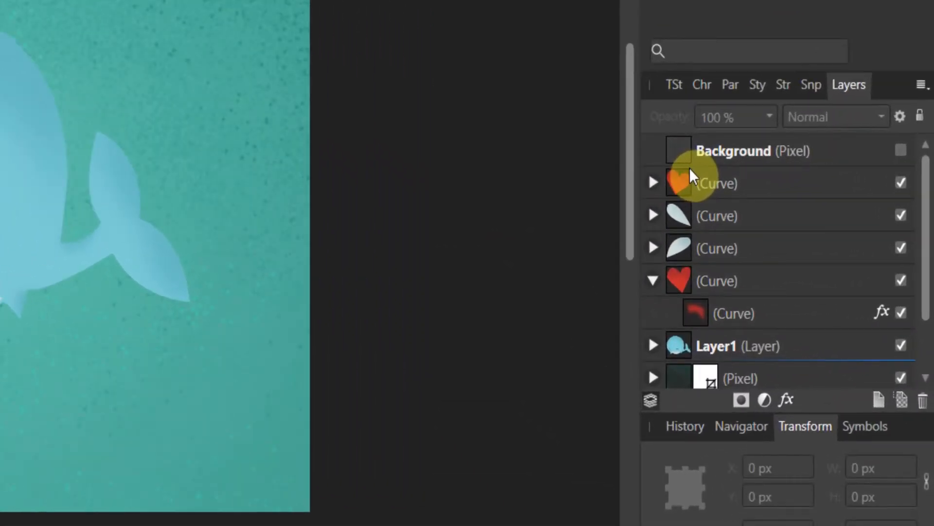
Scroll the Layers list and select the Rectangle background layer, then the Pixel texture layer.
scroll(728, 216, "down", 2)
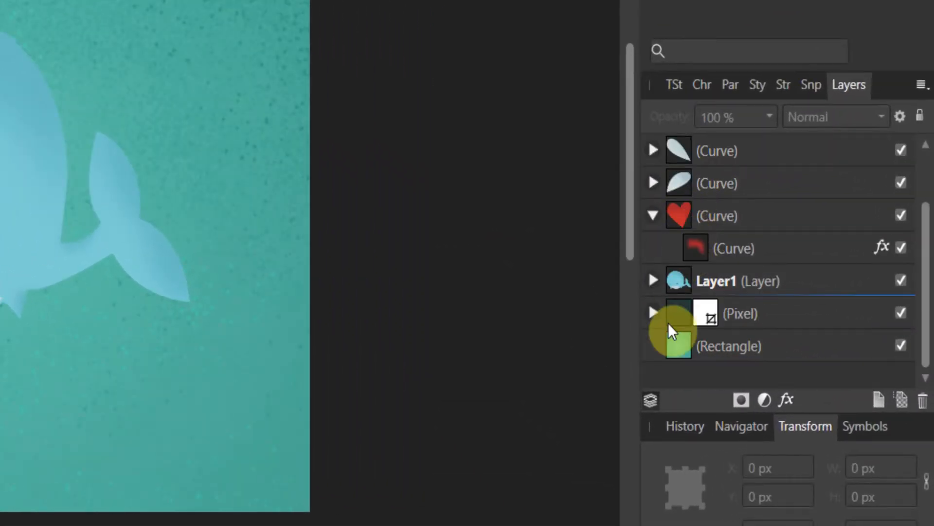
left_click(700, 347)
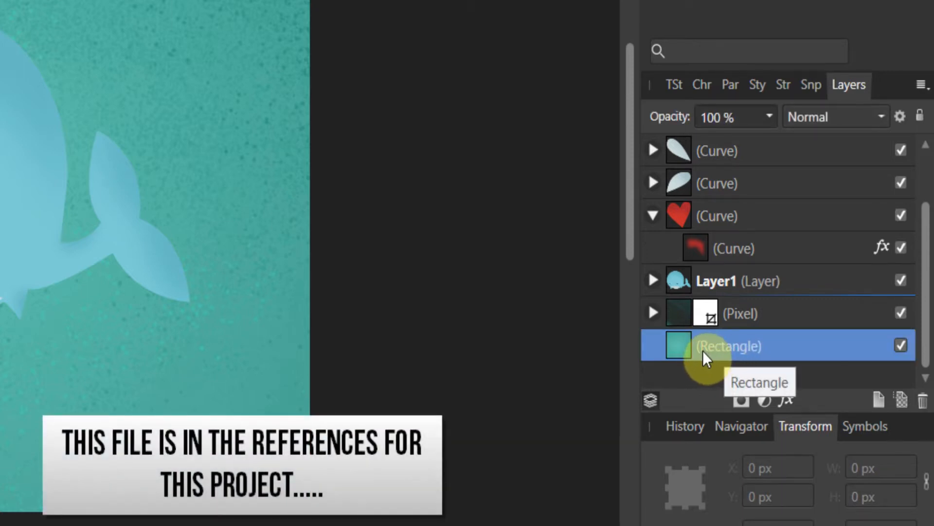
left_click(675, 312)
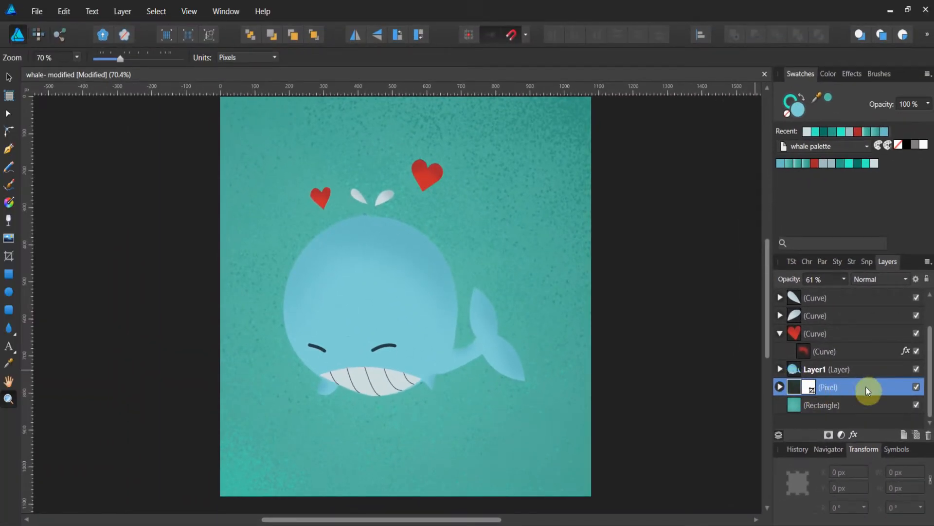
Toggle the Pixel texture layer's visibility off and on to compare the canvas with and without it.
left_click(917, 388)
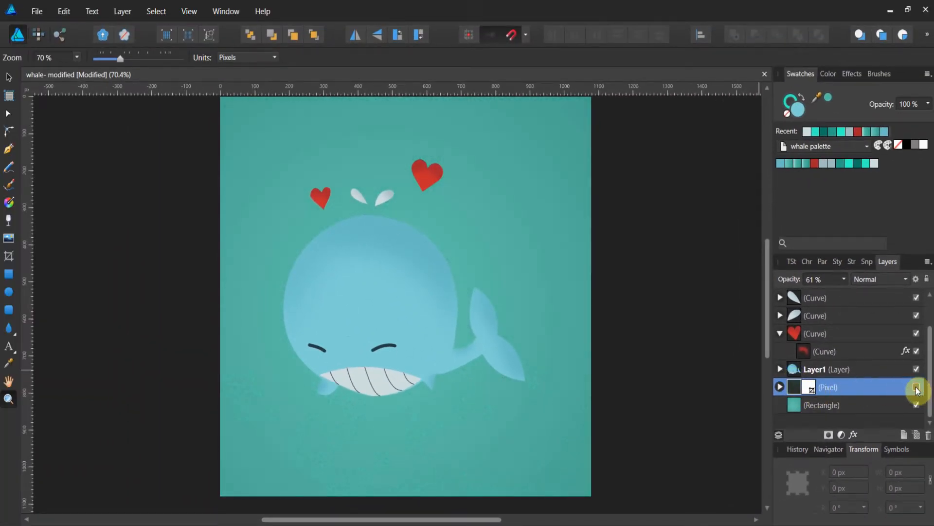
left_click(917, 387)
left_click(917, 388)
left_click(916, 387)
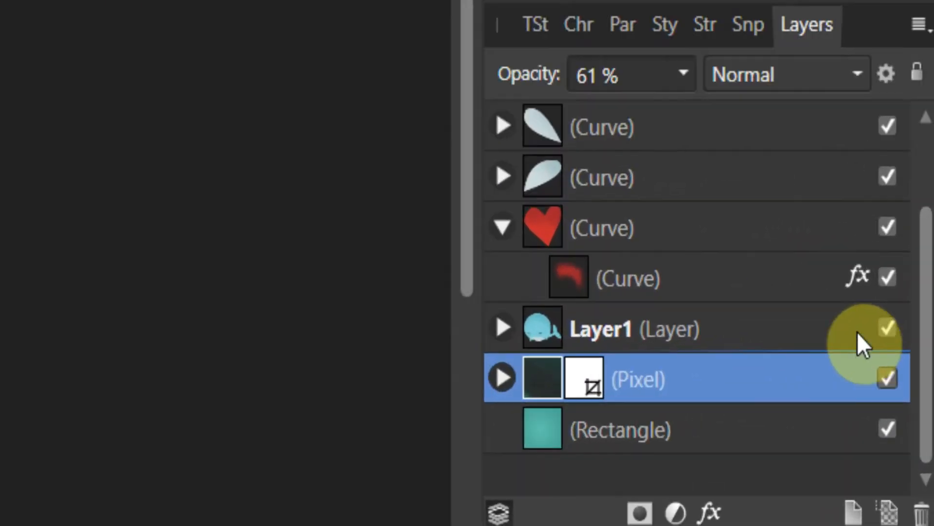
Expand Layer1 and select its first few curve layers one by one to inspect them.
left_click(501, 322)
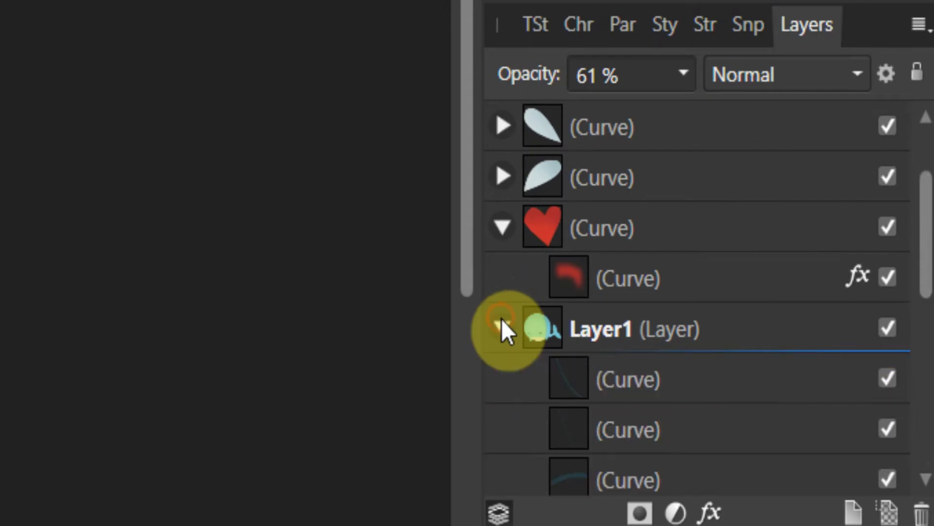
scroll(501, 325, "down", 3)
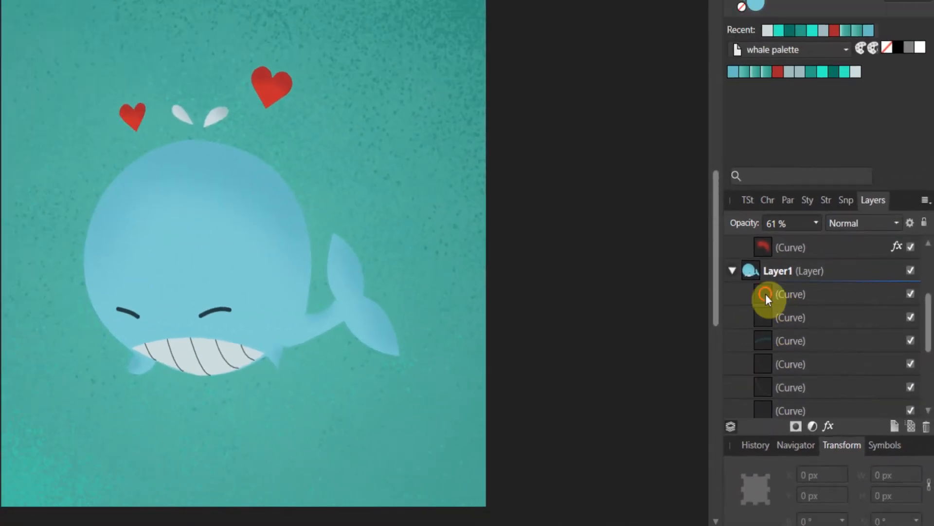
left_click(766, 294)
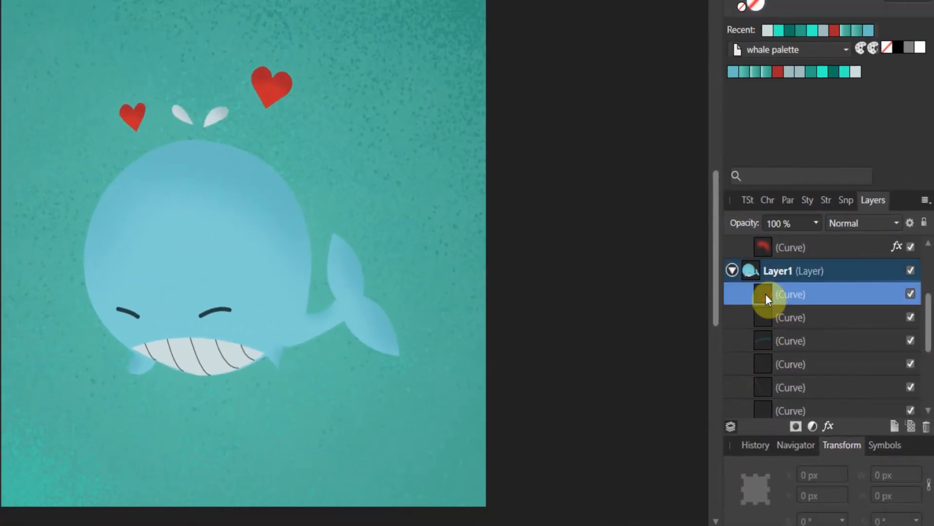
left_click(768, 317)
left_click(767, 340)
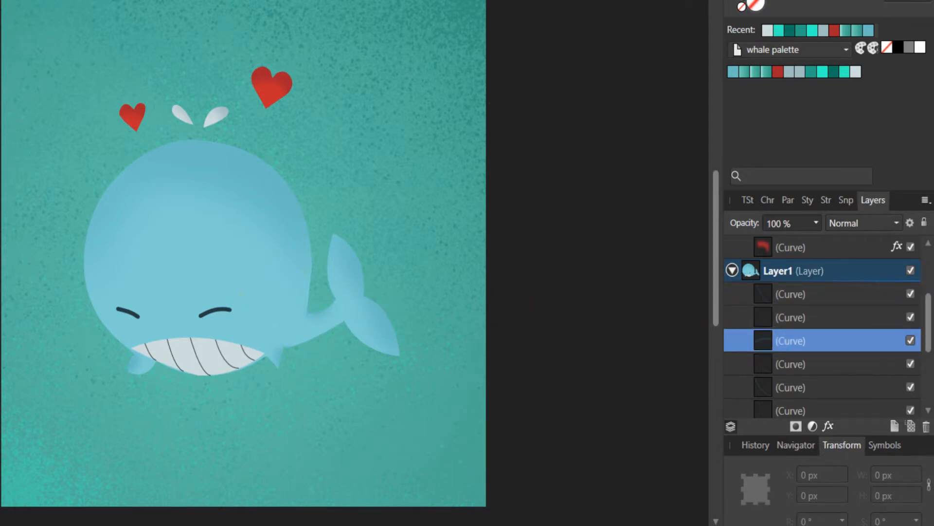
With the Move tool, select the eye, mouth and teeth curves in turn to see which shape each is.
key("v")
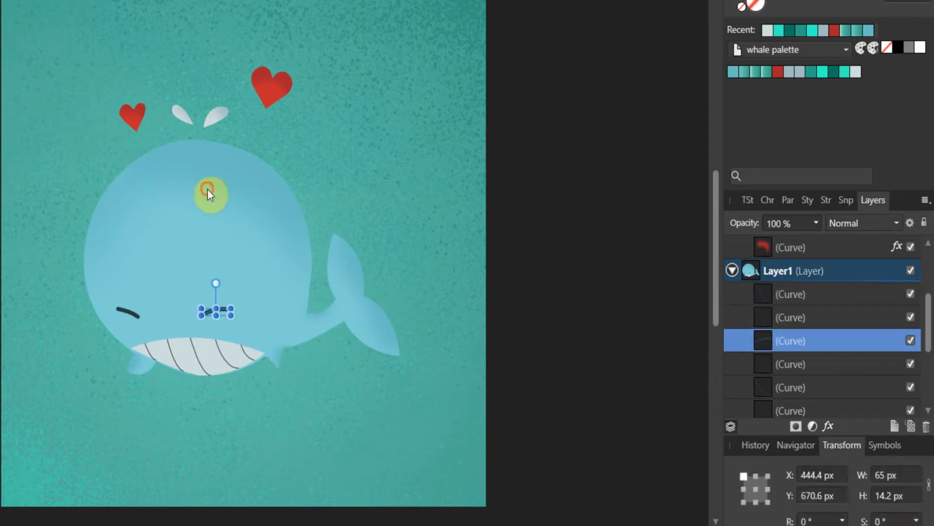
left_click(208, 189)
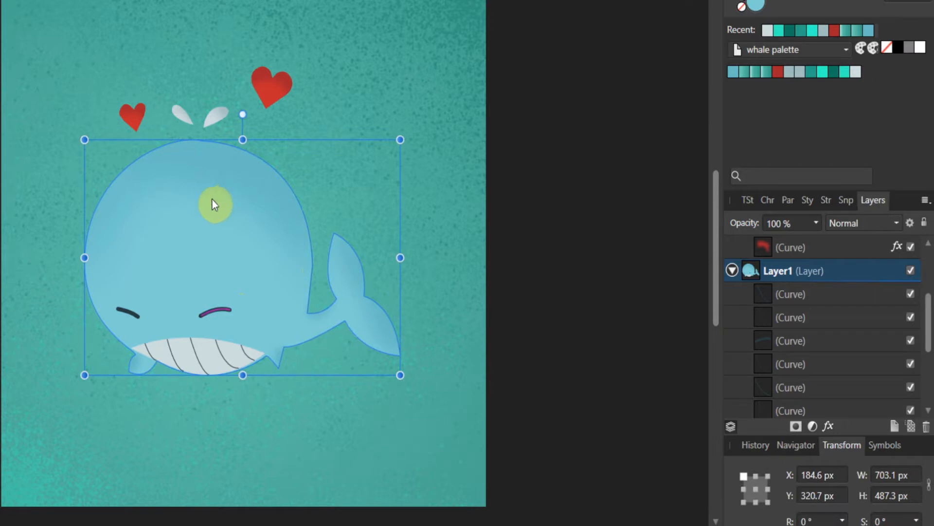
left_click(764, 295)
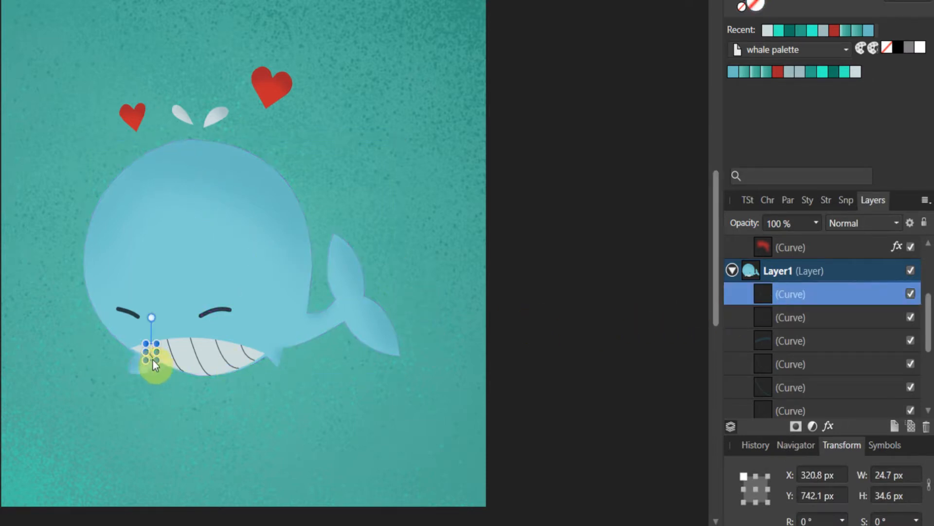
left_click(802, 326)
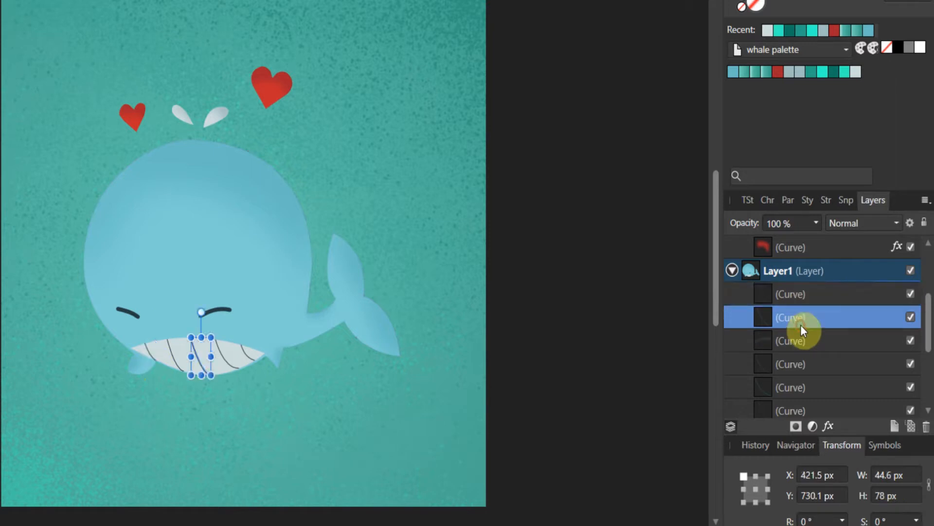
left_click(792, 343)
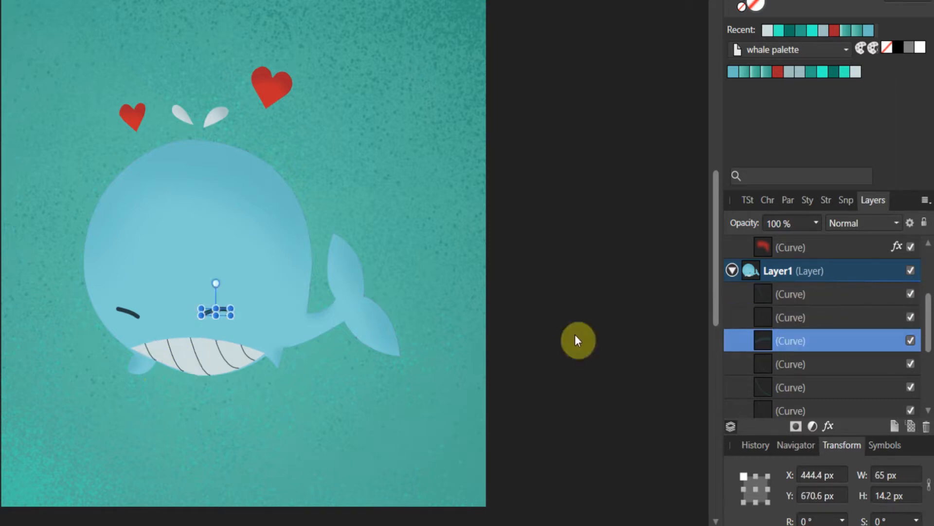
left_click(773, 365)
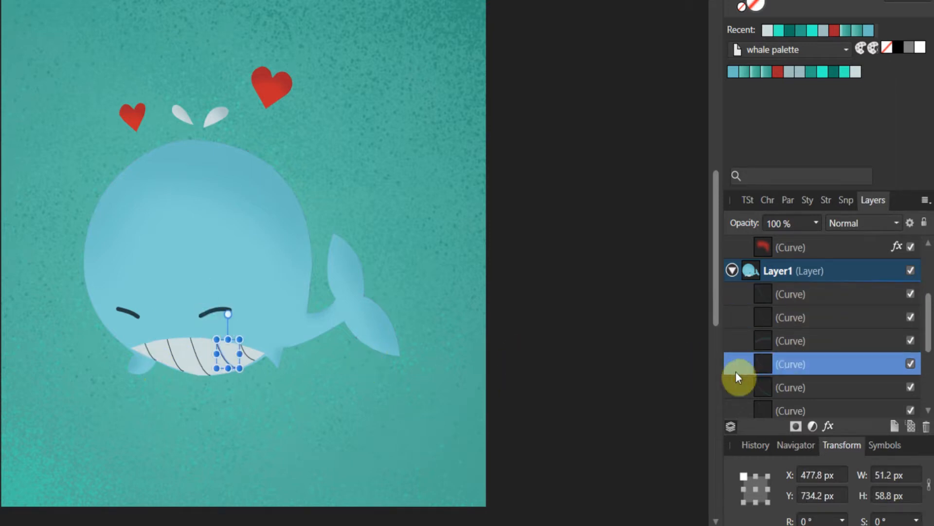
Scroll further down Layer1, select the mouth curve and expand the whale body curve group.
scroll(778, 361, "down", 3)
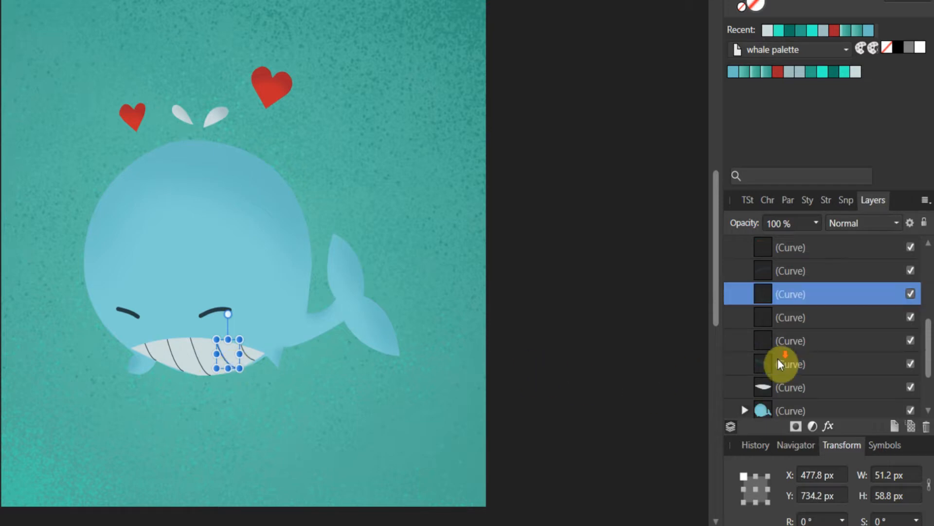
left_click_drag(778, 360, 777, 361)
left_click(763, 314)
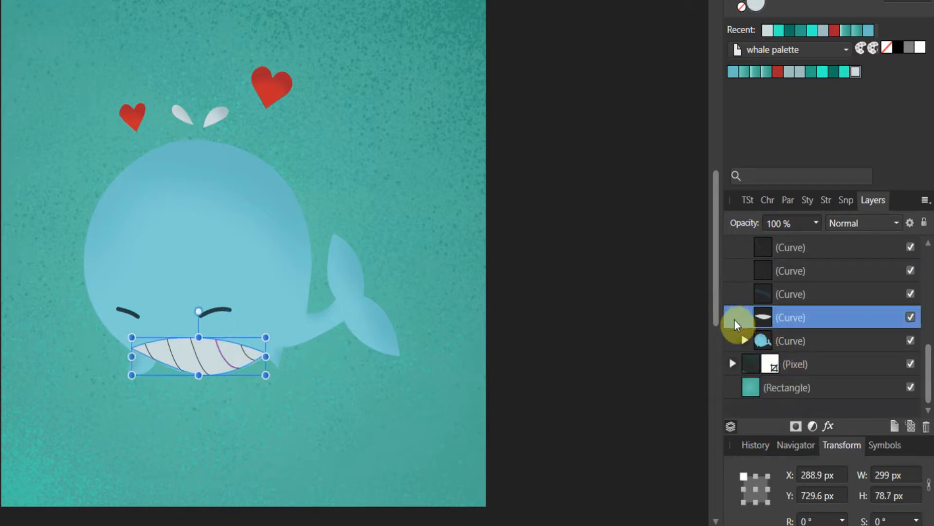
left_click(744, 340)
scroll(750, 334, "down", 3)
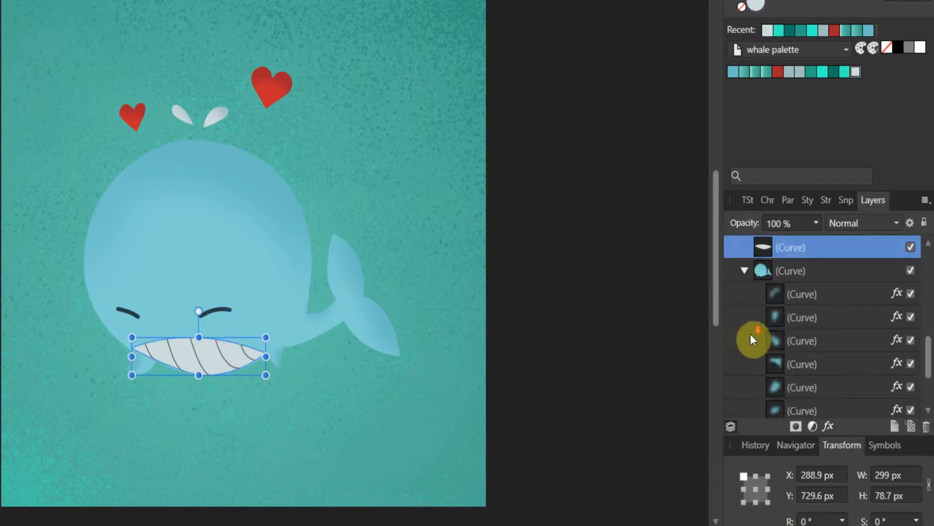
Select the whale body's shading curves one by one to inspect their shapes.
left_click(771, 294)
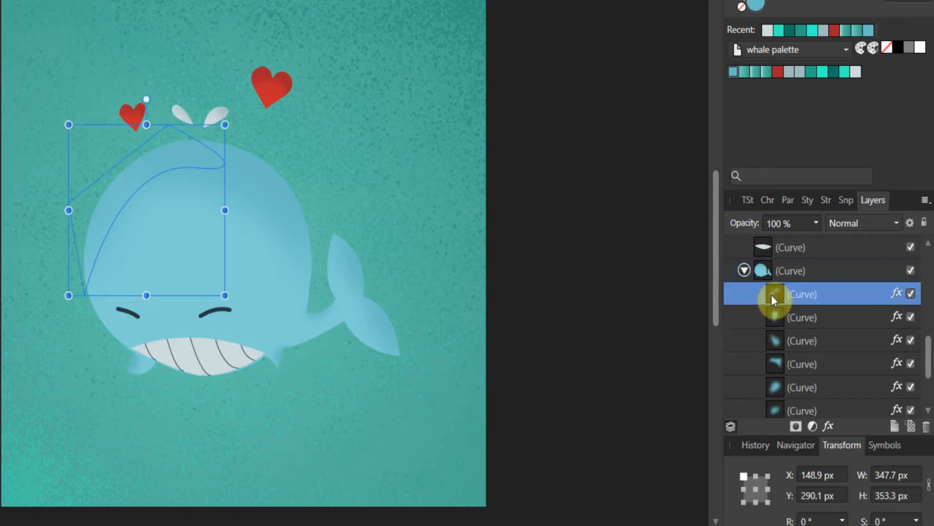
left_click(780, 318)
left_click(783, 340)
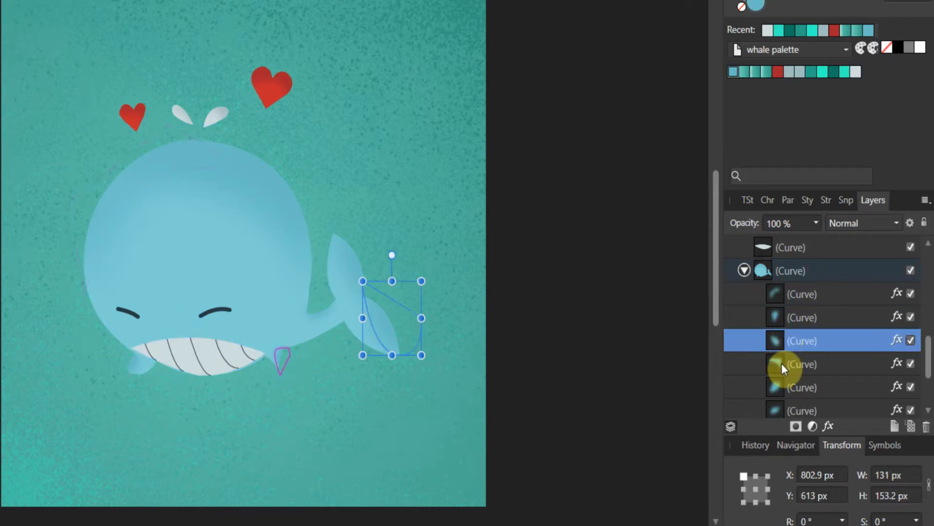
left_click(782, 363)
scroll(782, 363, "down", 3)
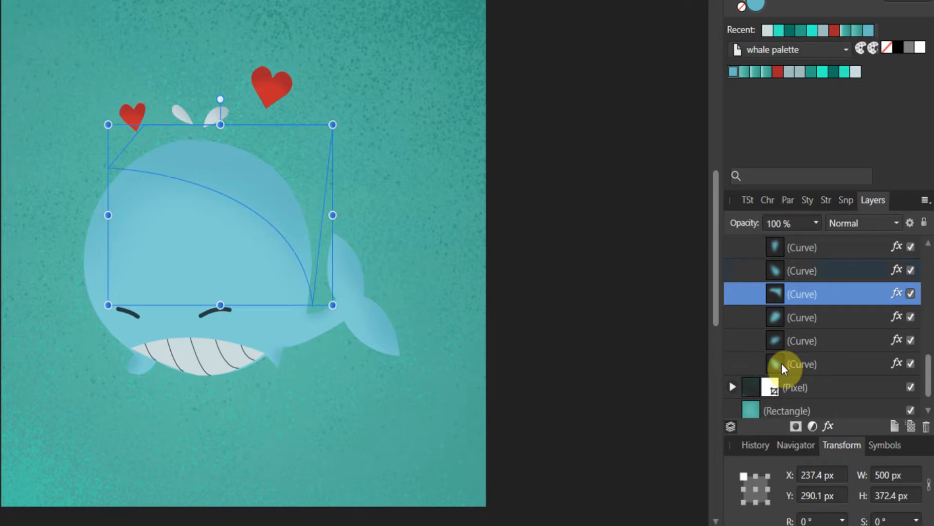
scroll(781, 363, "up", 3)
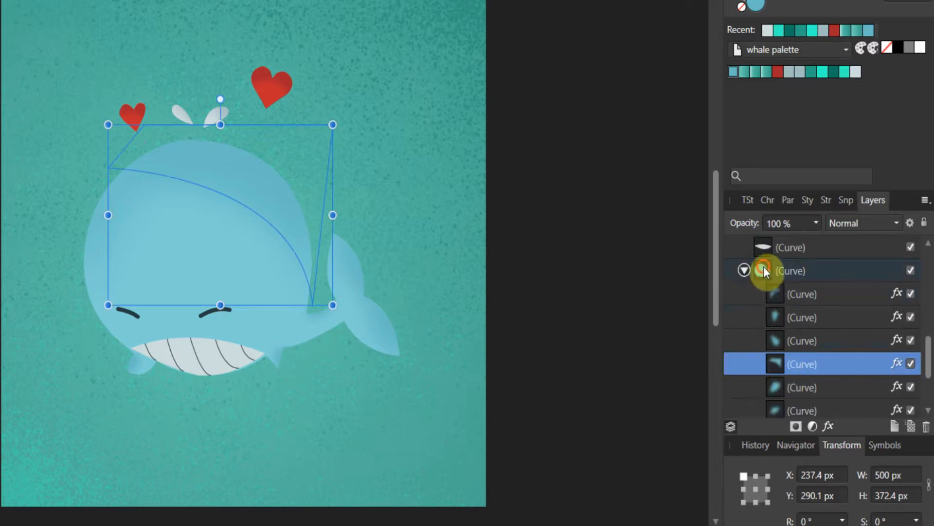
Select the whale body curve and its shading curves again, then scroll back up the Layers list.
left_click(764, 269)
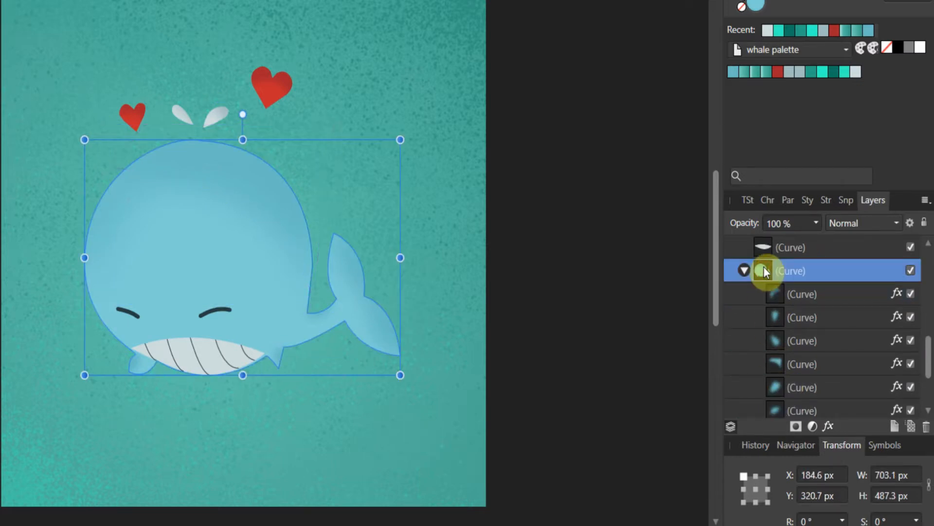
left_click(769, 294)
left_click(779, 325)
left_click(778, 337)
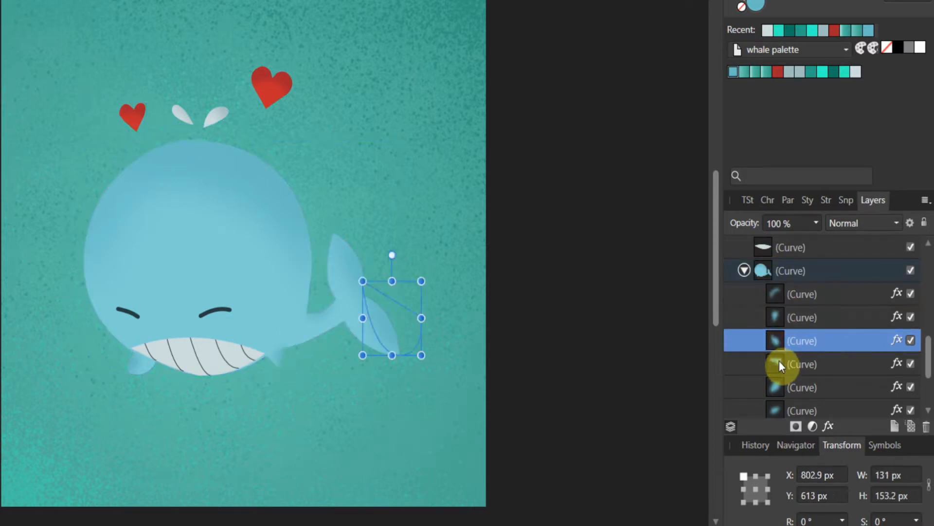
left_click(778, 361)
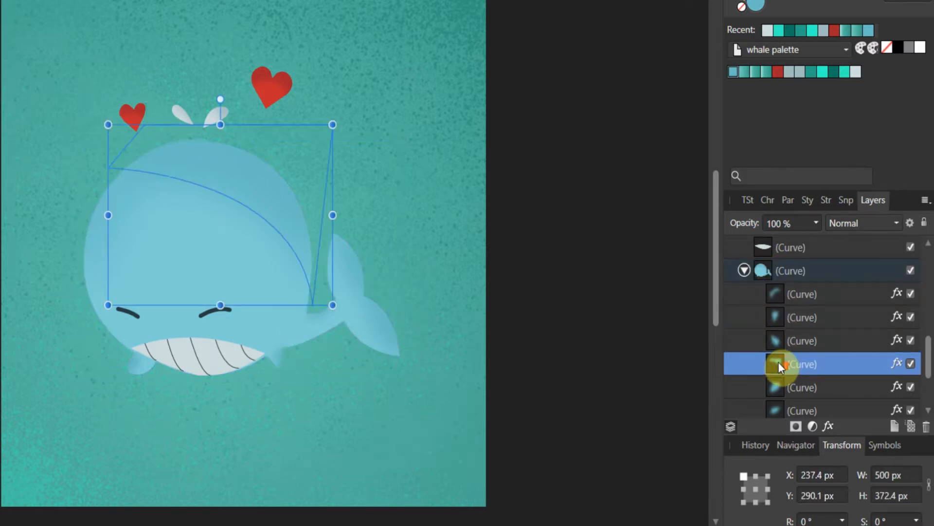
scroll(778, 361, "up", 3)
scroll(778, 361, "up", 1)
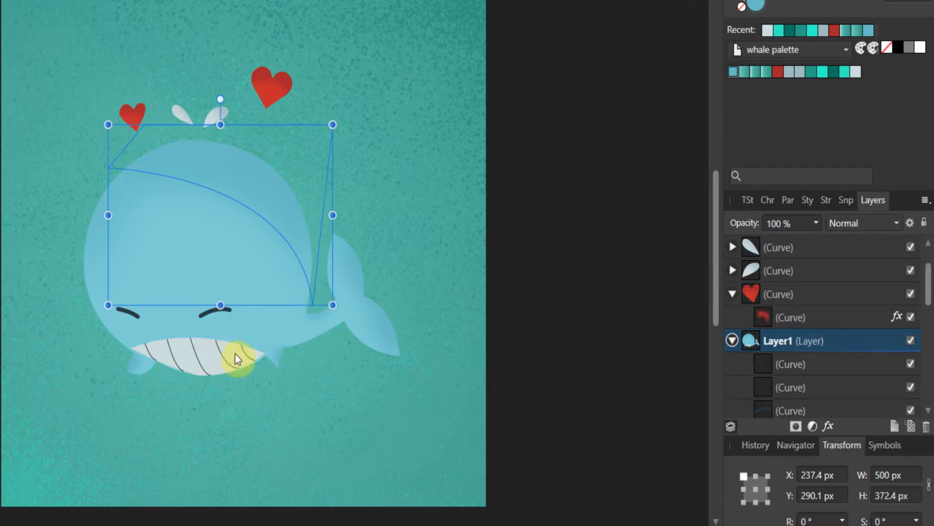
Collapse Layer1 and expand and collapse the heart and splash curve groups to inspect their children.
left_click(732, 340)
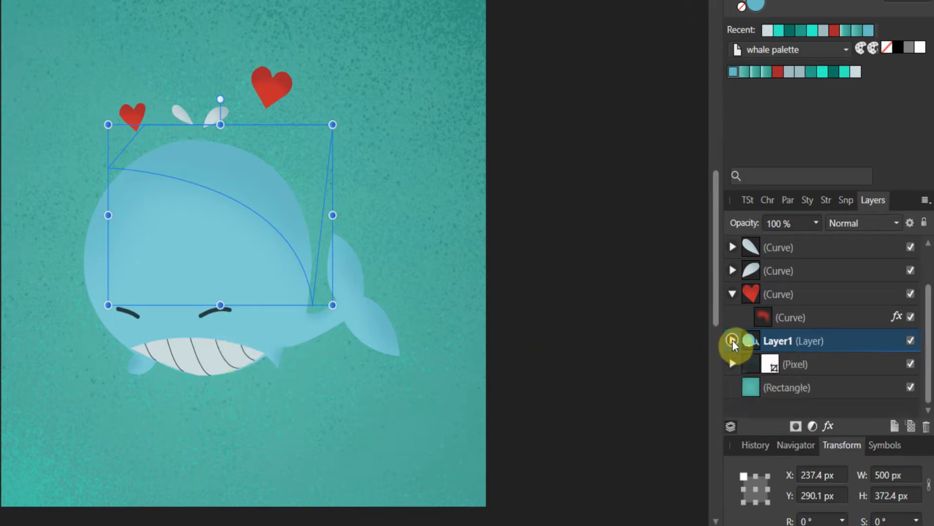
left_click(761, 314)
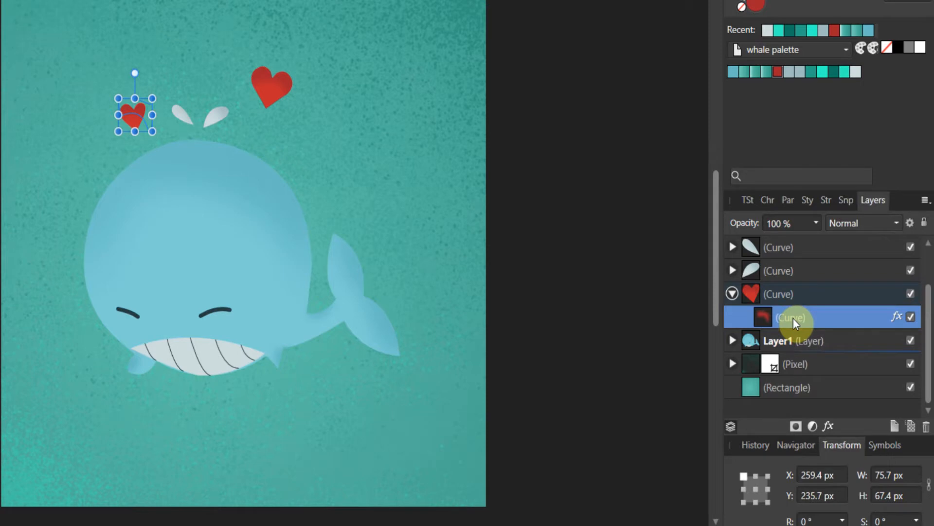
left_click(731, 271)
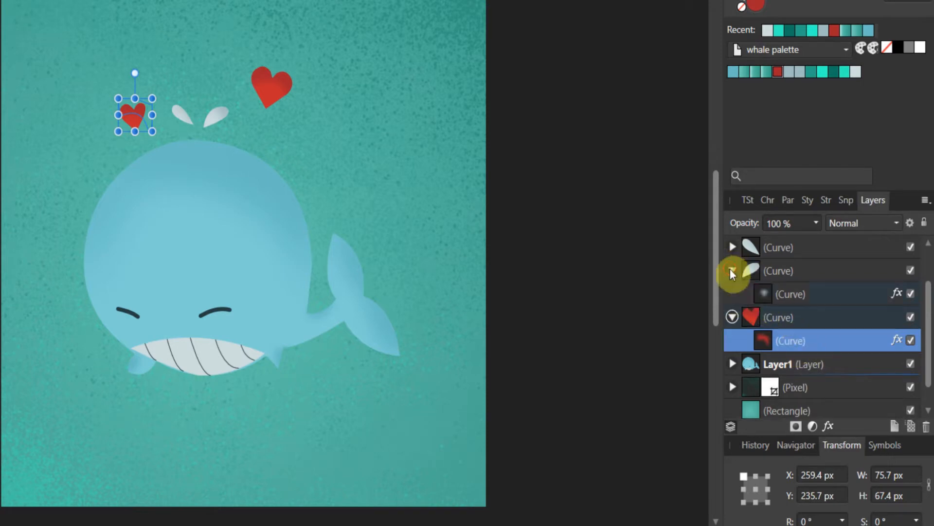
left_click(731, 271)
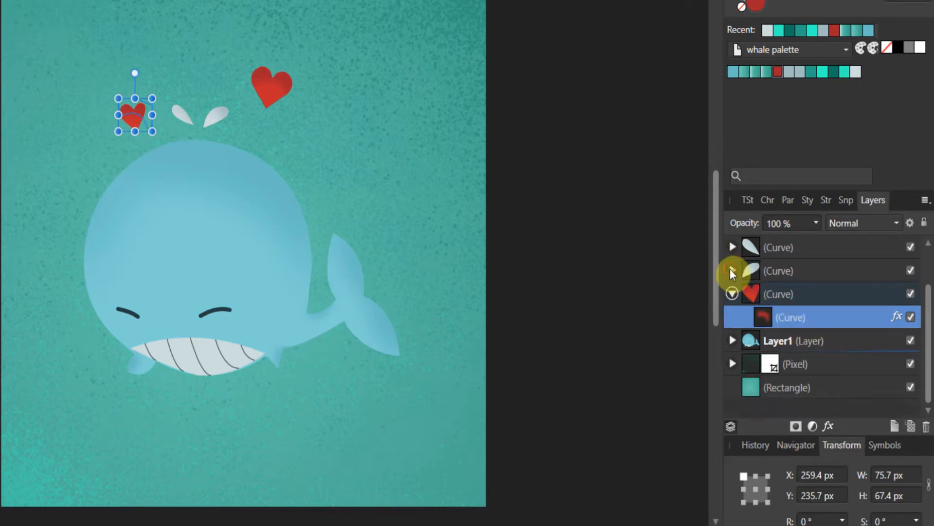
left_click(732, 294)
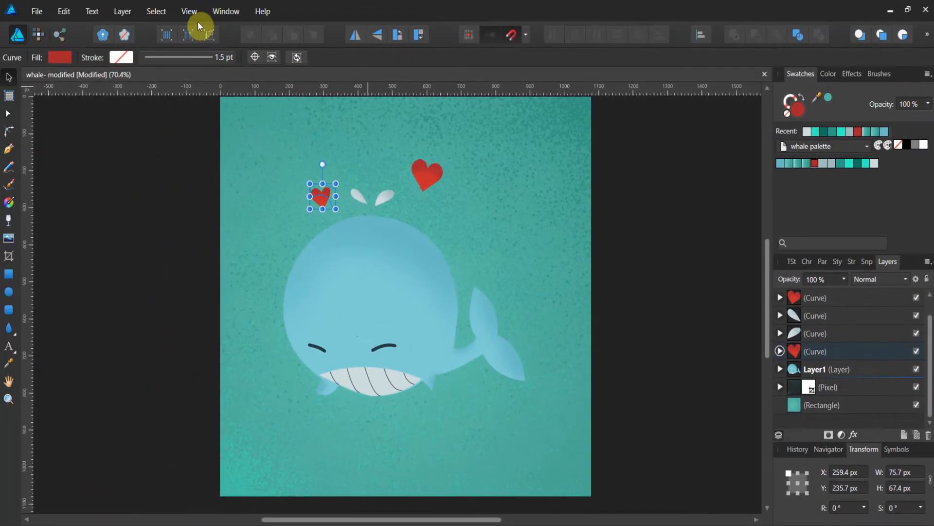
Switch the document's view mode to Outline.
left_click(189, 11)
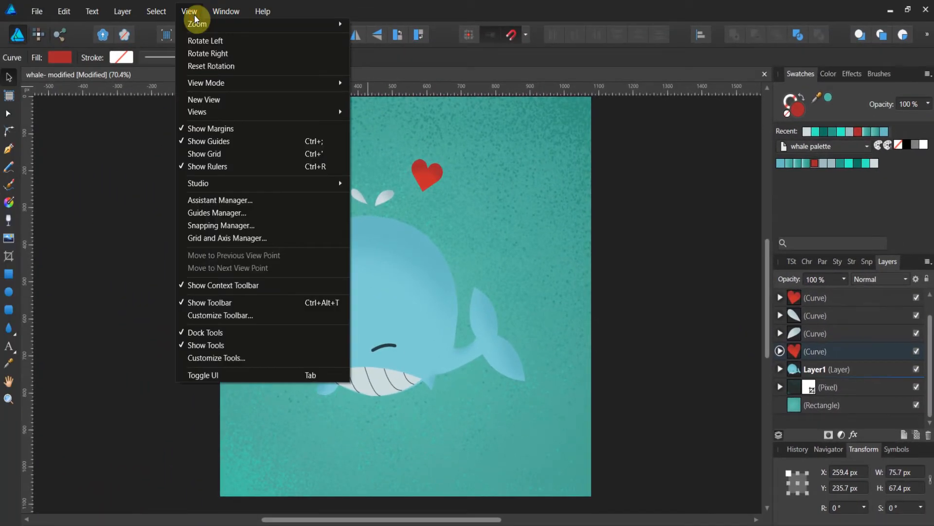
mouse_move(228, 81)
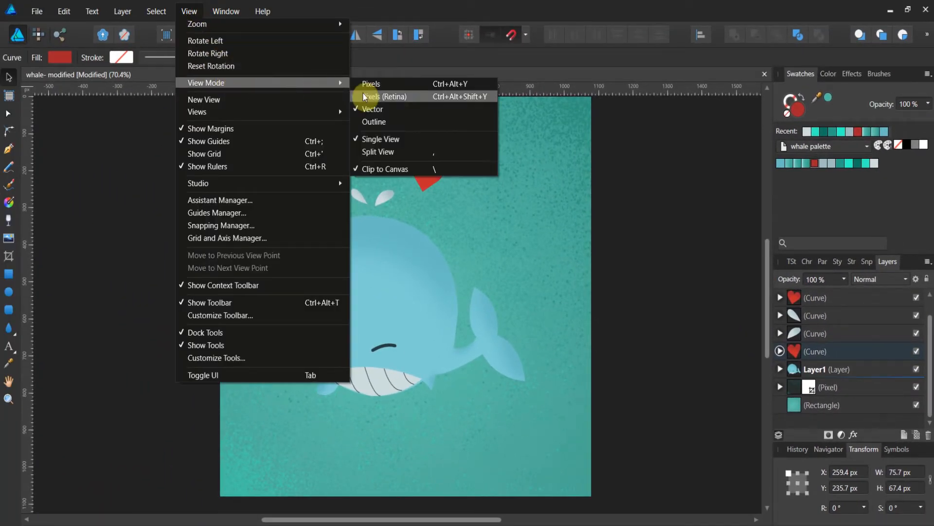
left_click(393, 123)
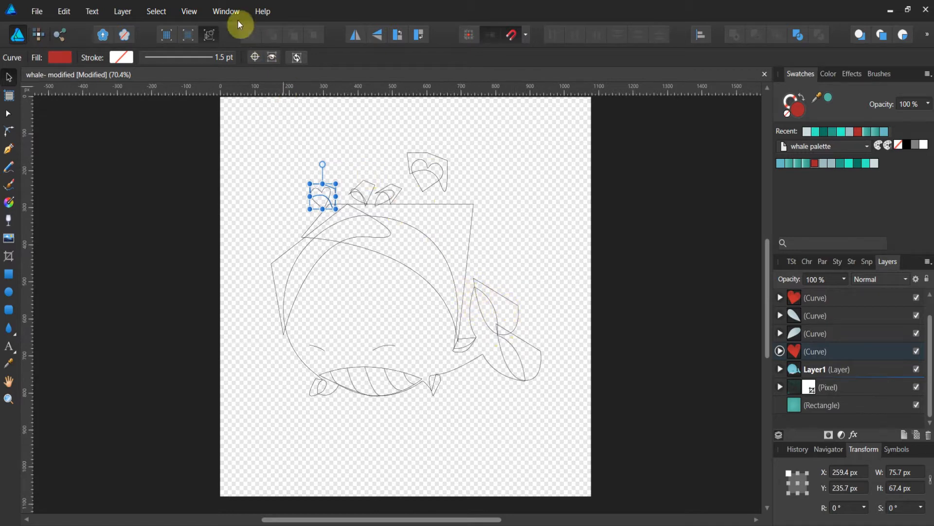
Switch the document's view mode back to Vector.
left_click(188, 12)
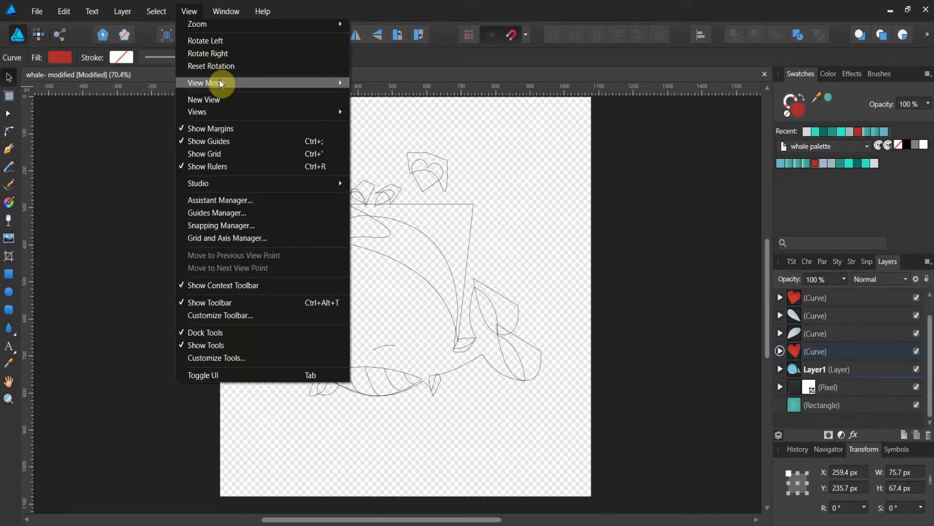
mouse_move(220, 83)
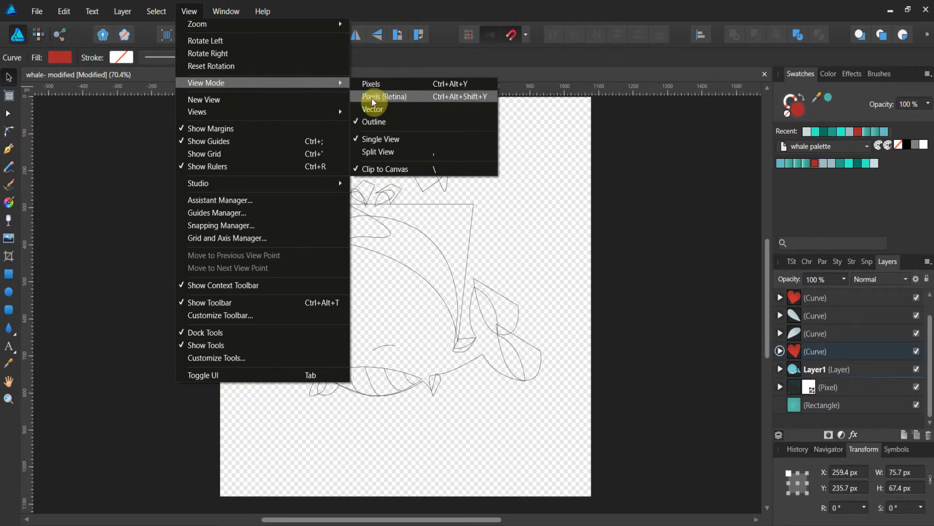
left_click(373, 111)
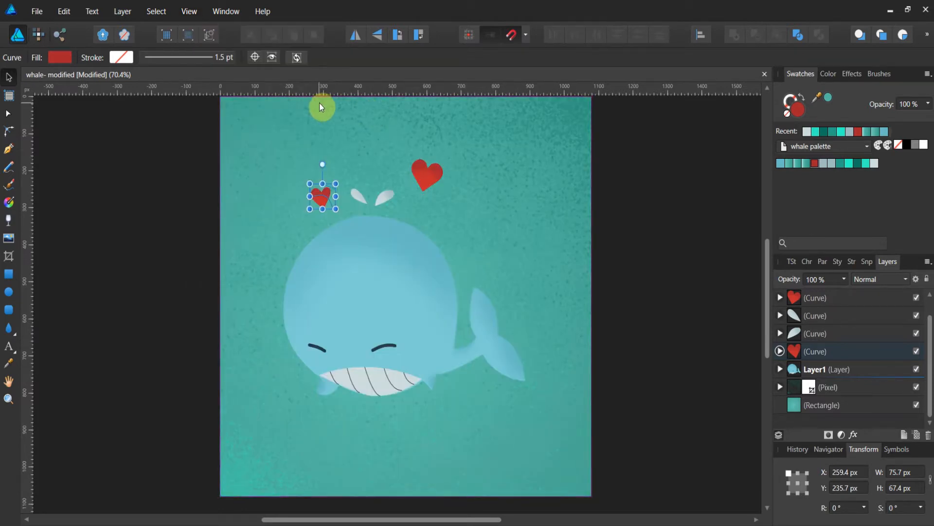
Open the Document Setup dialog to review the document's settings, then close it.
left_click(38, 11)
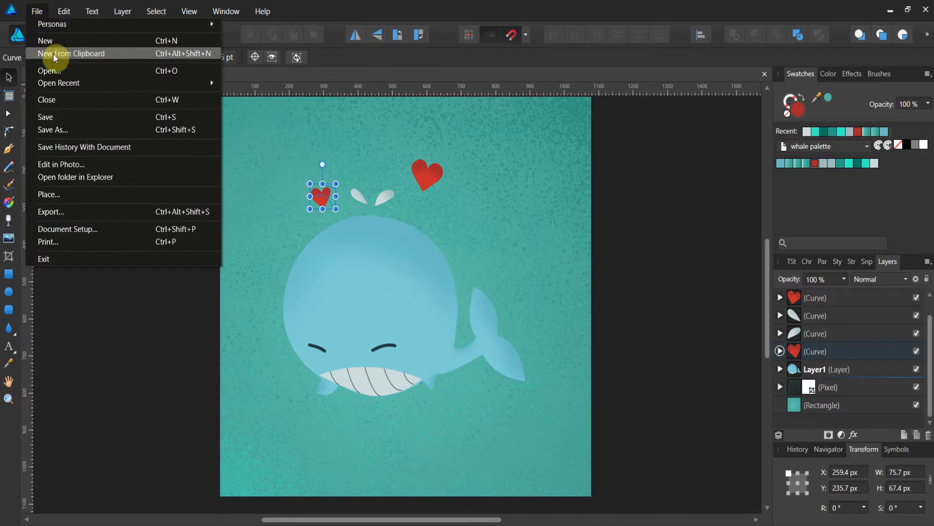
left_click(87, 233)
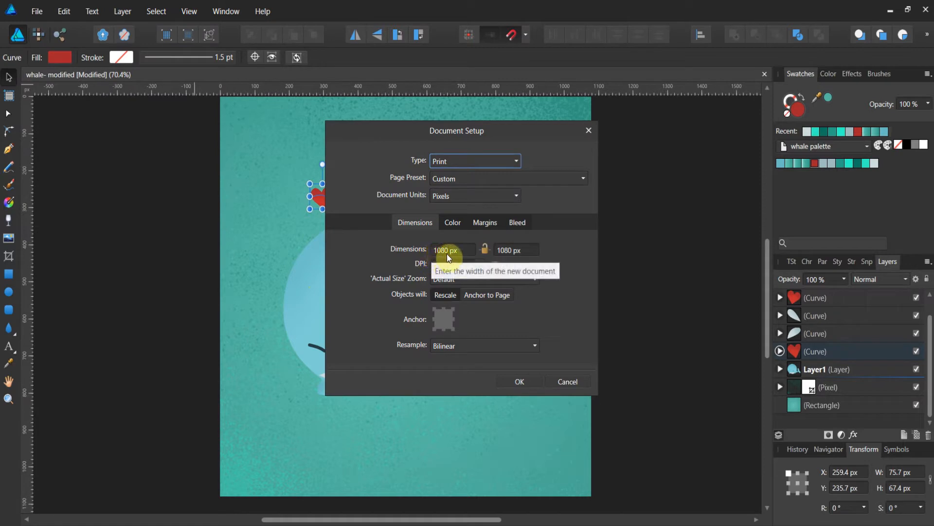
left_click(517, 382)
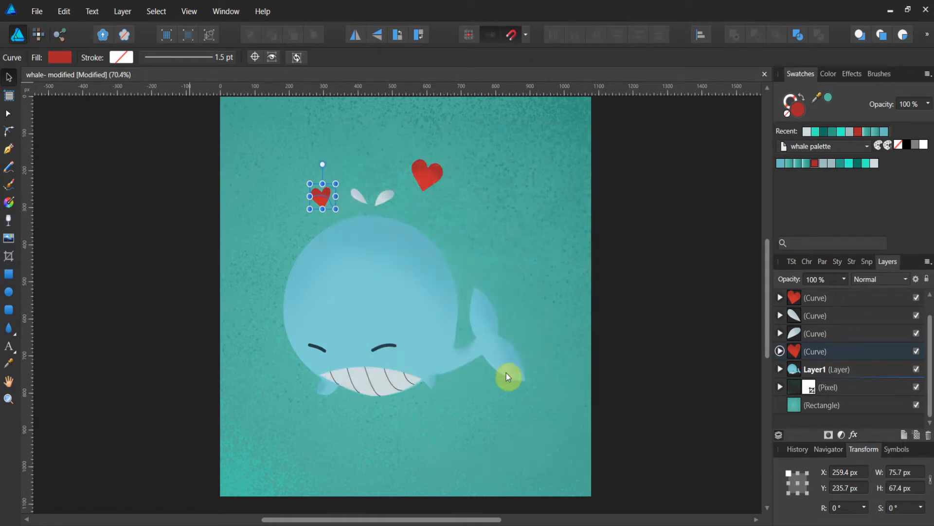
Create a new Web document of 1080 by 1080 px.
left_click(38, 10)
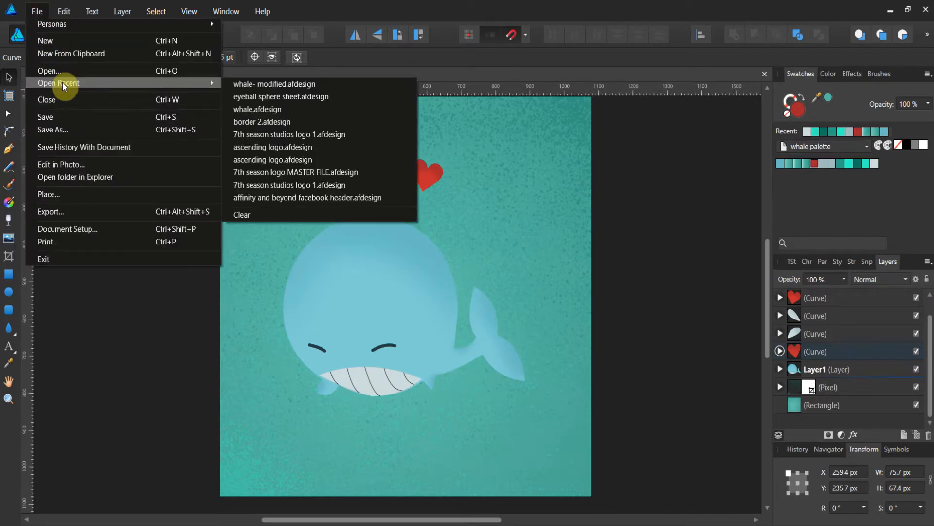
left_click(62, 42)
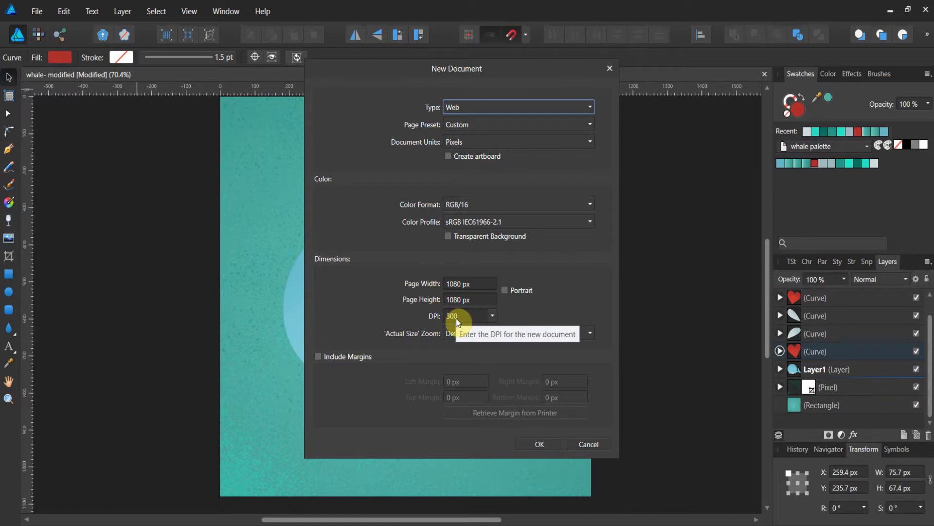
left_click(538, 449)
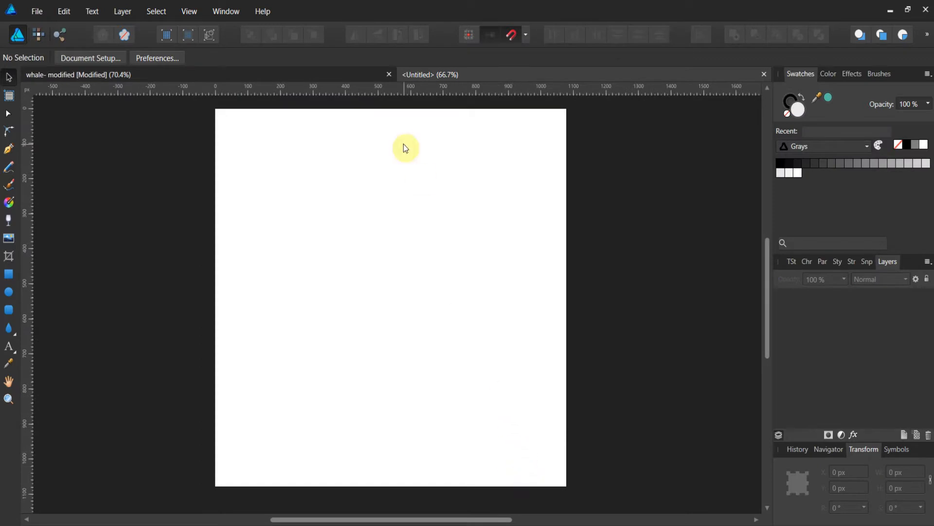
Import the whale palette.afpalette file as a document palette into the new document.
left_click(361, 74)
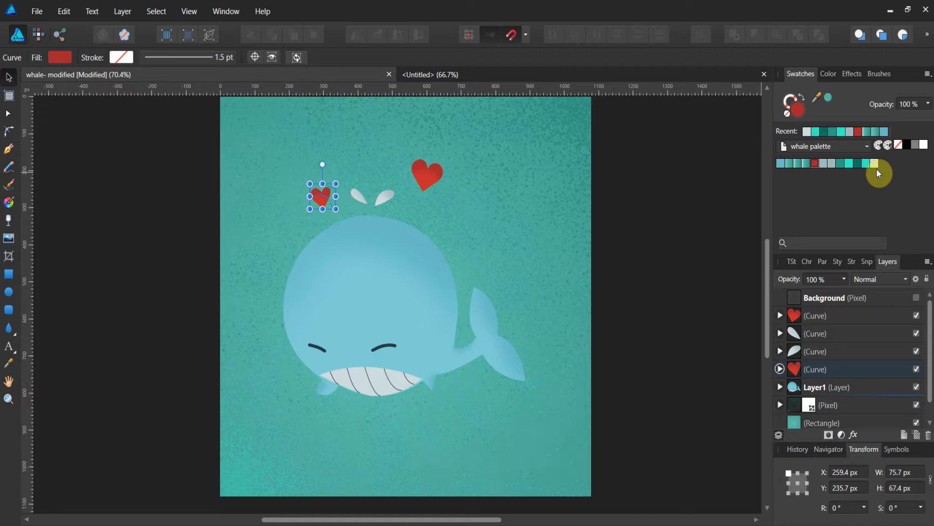
left_click(927, 73)
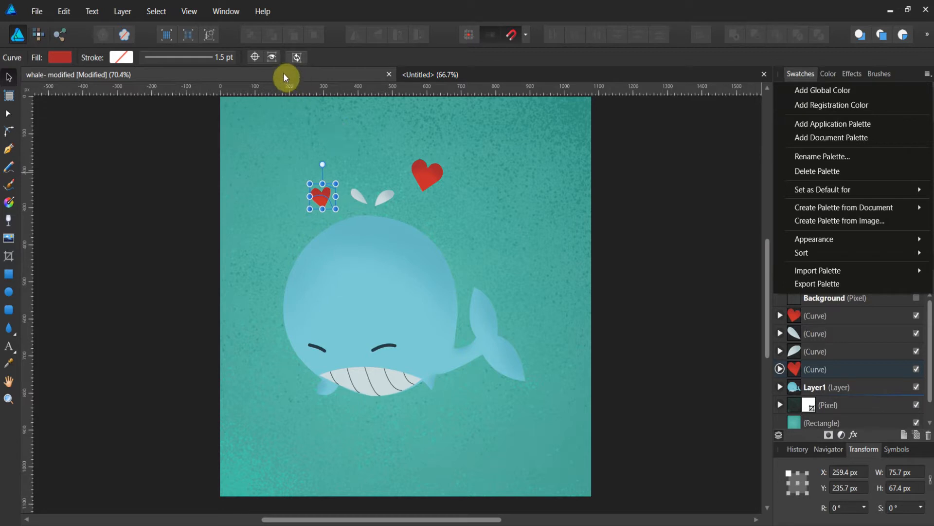
left_click(431, 78)
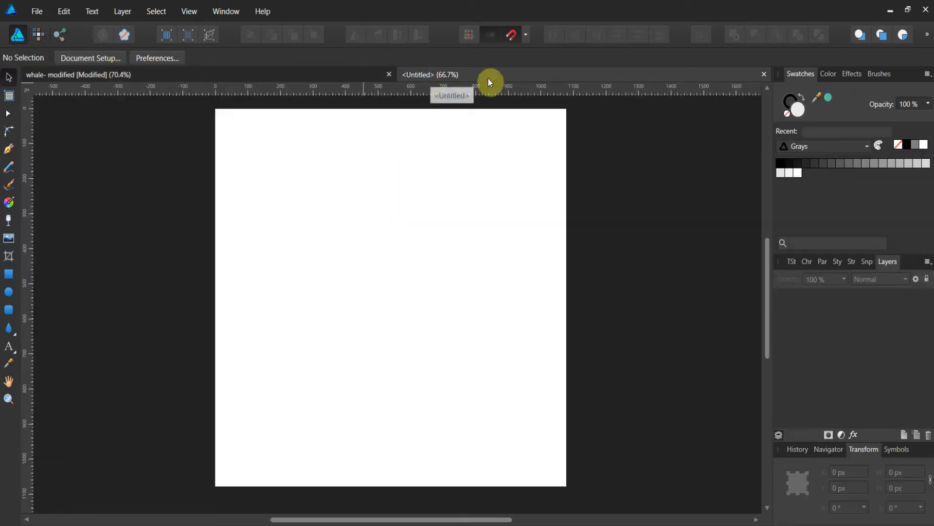
left_click(927, 74)
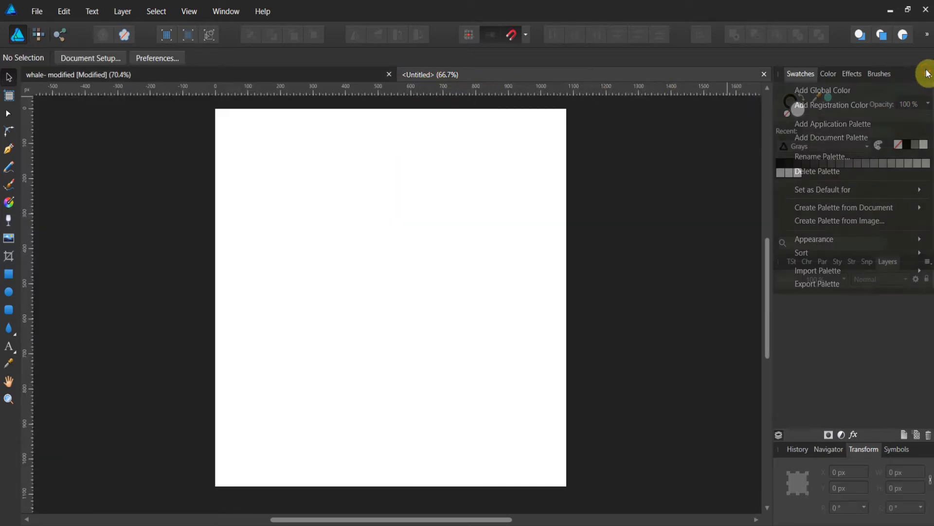
mouse_move(851, 272)
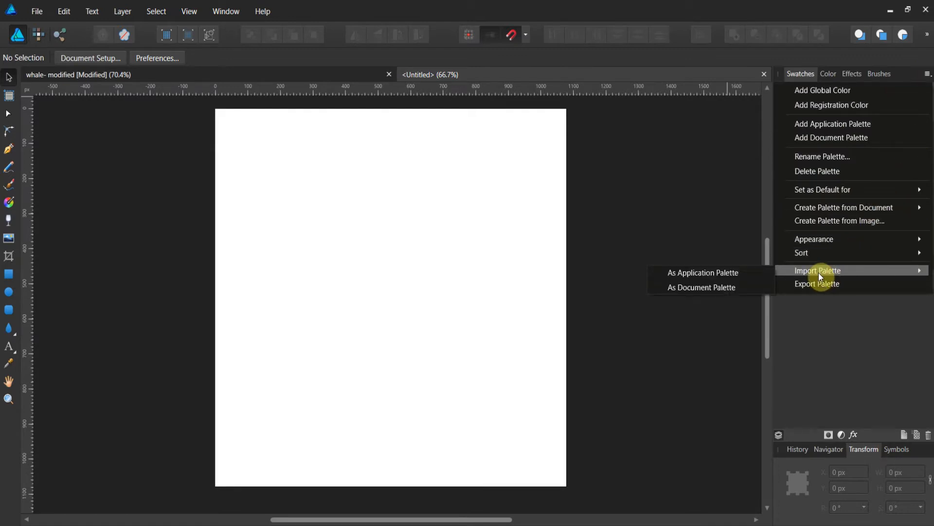
left_click(733, 287)
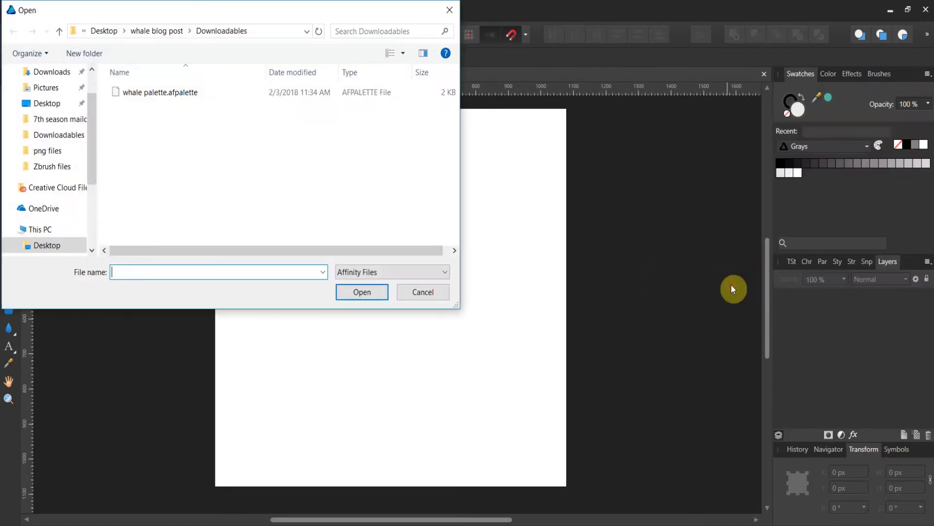
left_click(151, 91)
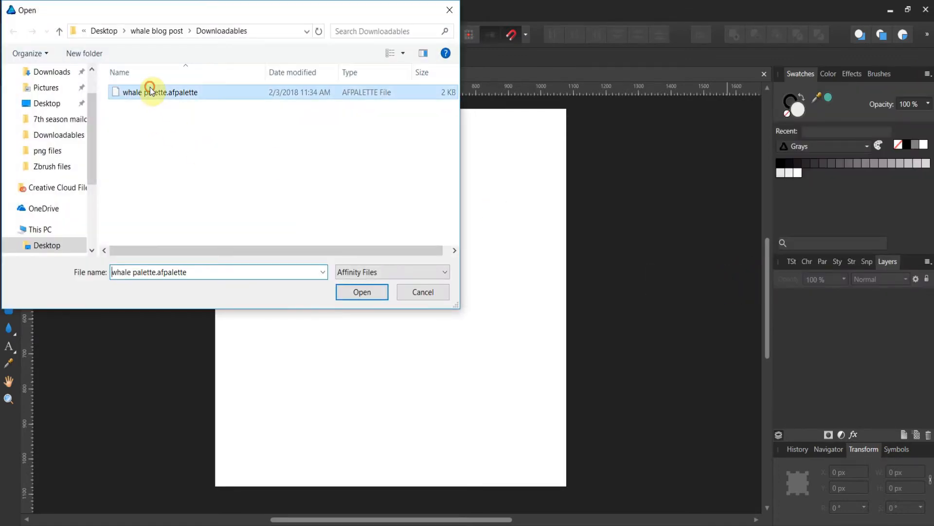
left_click(362, 291)
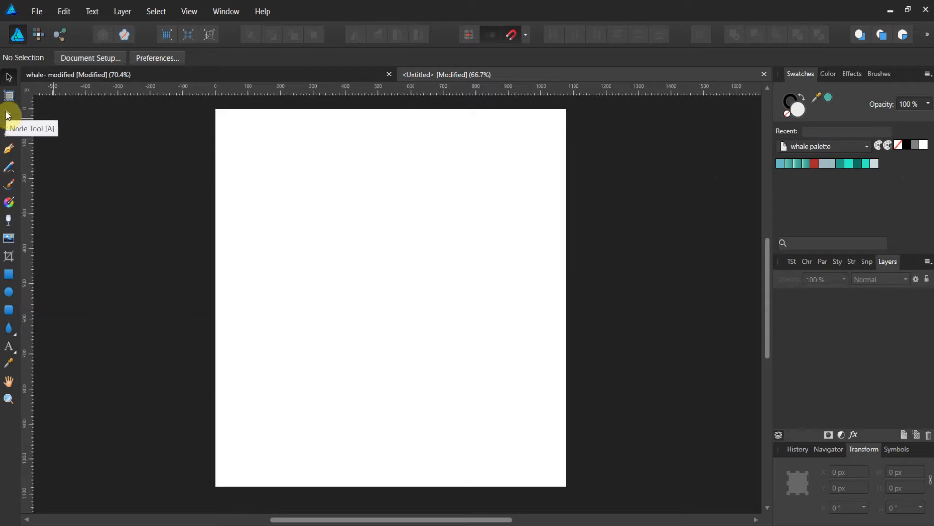
Draw a rectangle covering the whole page and fill it with a turquoise swatch from the whale palette.
left_click(10, 274)
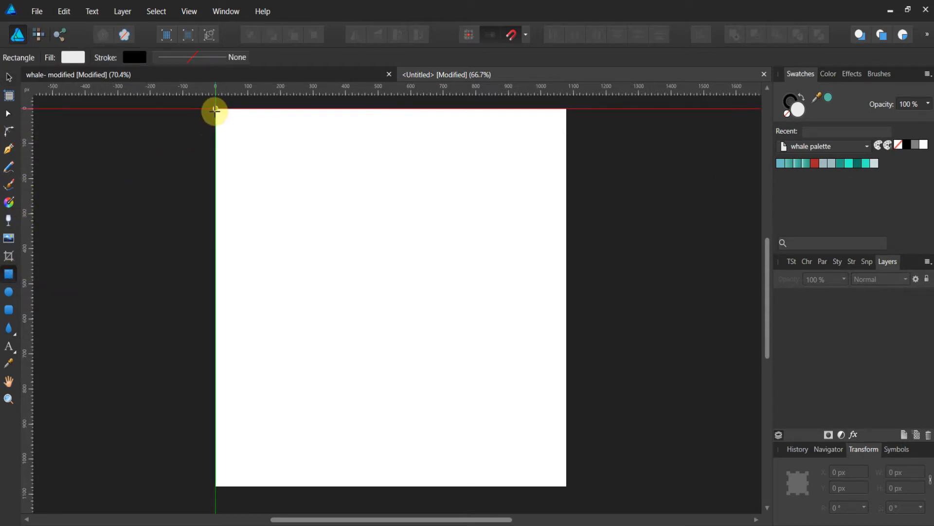
left_click_drag(215, 109, 567, 485)
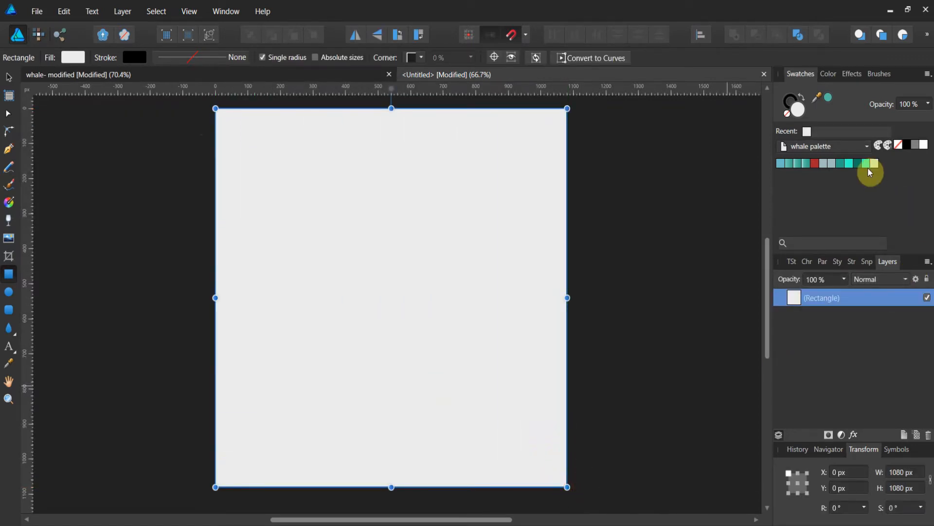
left_click(849, 164)
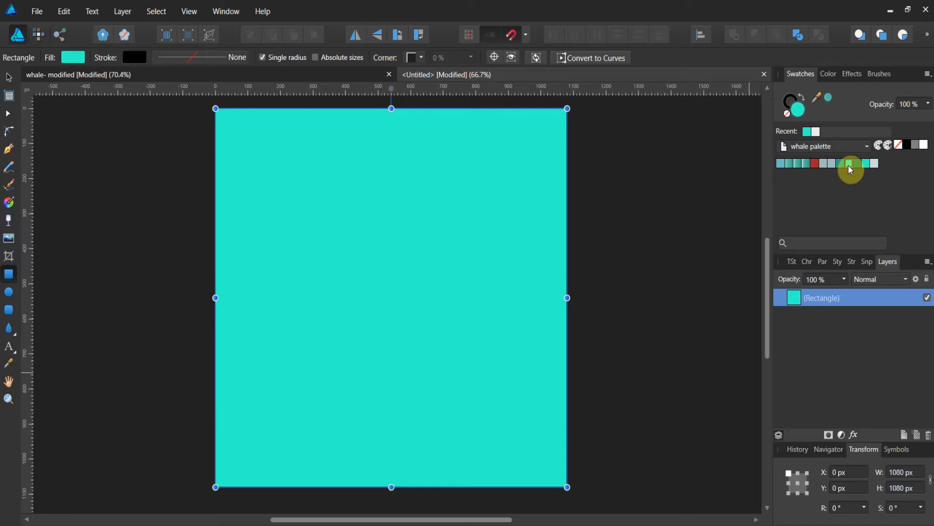
Copy the texture pixel layer from the whale document and paste it into the new document.
left_click(340, 77)
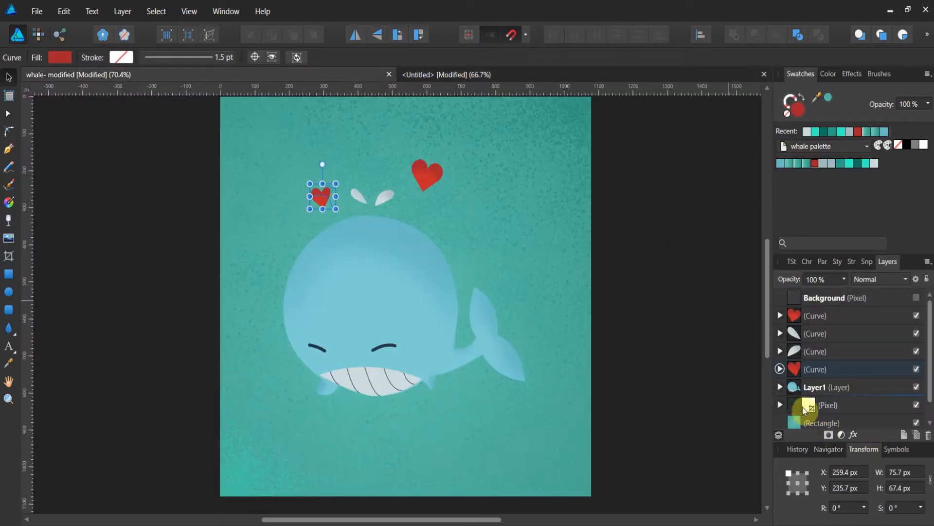
left_click(822, 408)
right_click(823, 409)
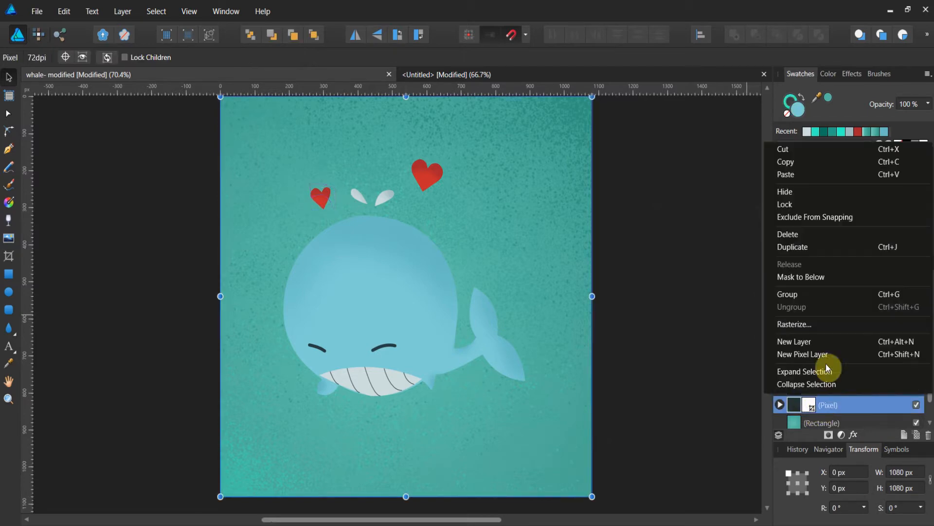
left_click(805, 162)
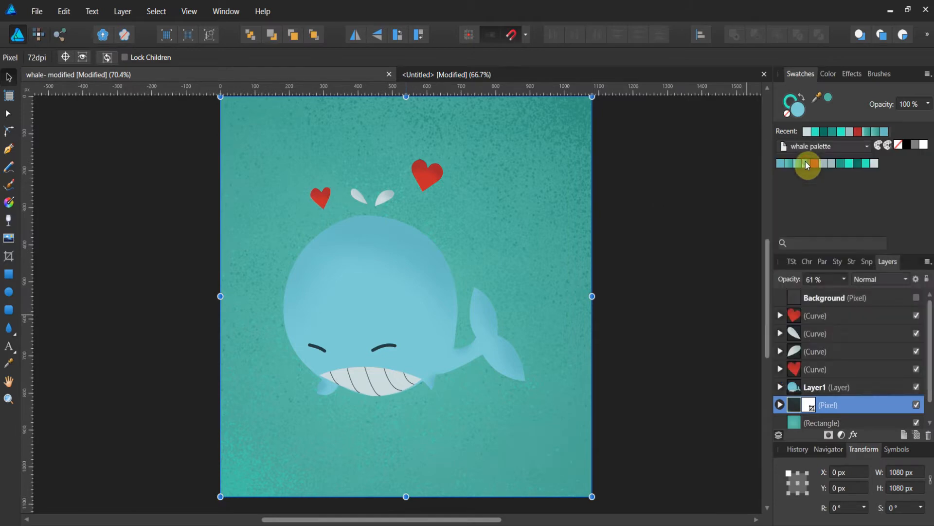
left_click(413, 78)
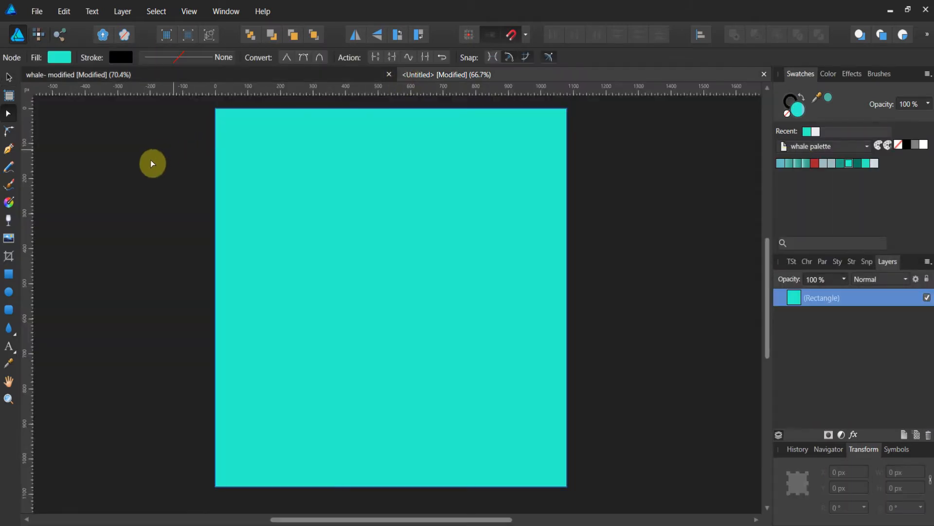
right_click(151, 160)
left_click(184, 195)
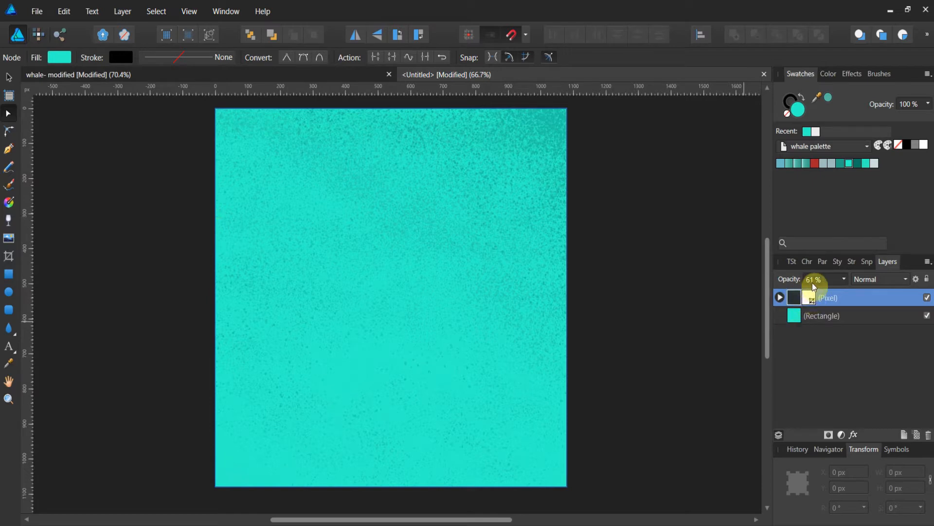
Compare the pasted texture layer's blend mode with the original layer in the whale document.
left_click(906, 281)
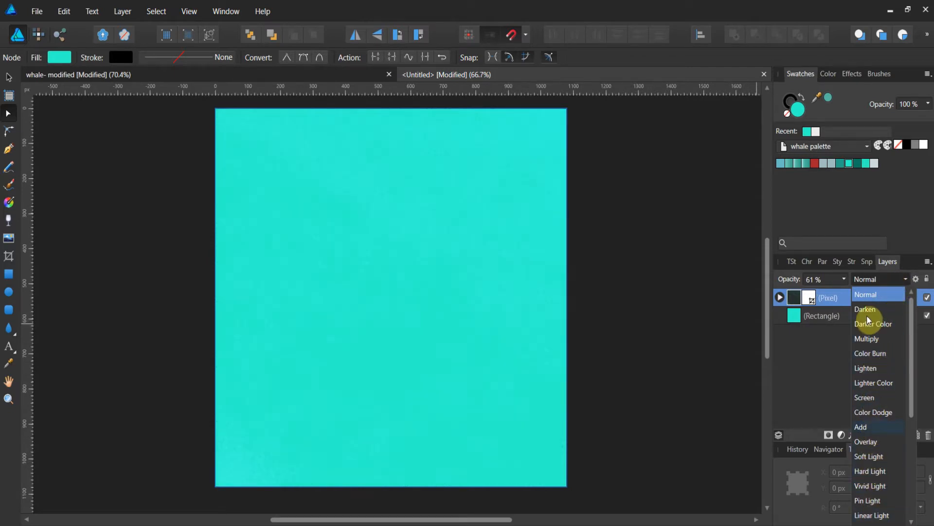
left_click(872, 298)
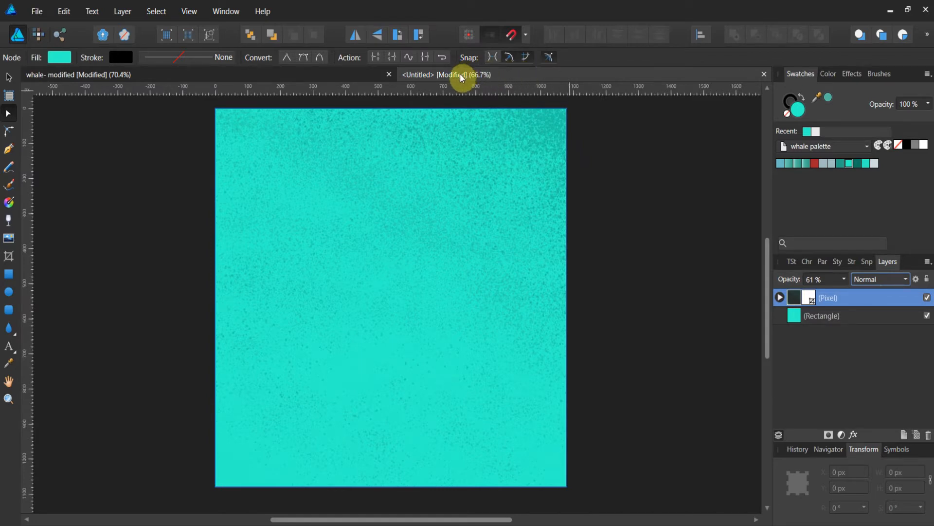
left_click(355, 73)
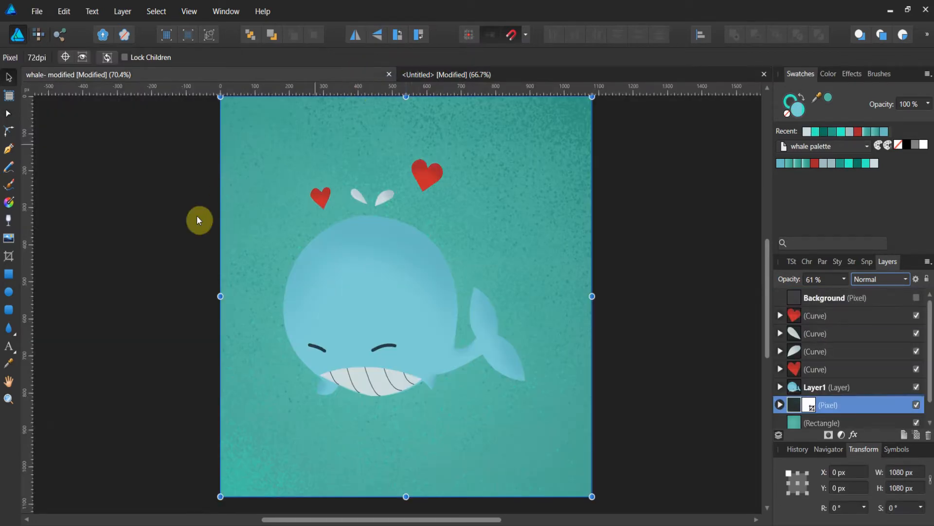
Add a new layer at the top of the whale document's layer stack.
left_click(8, 399)
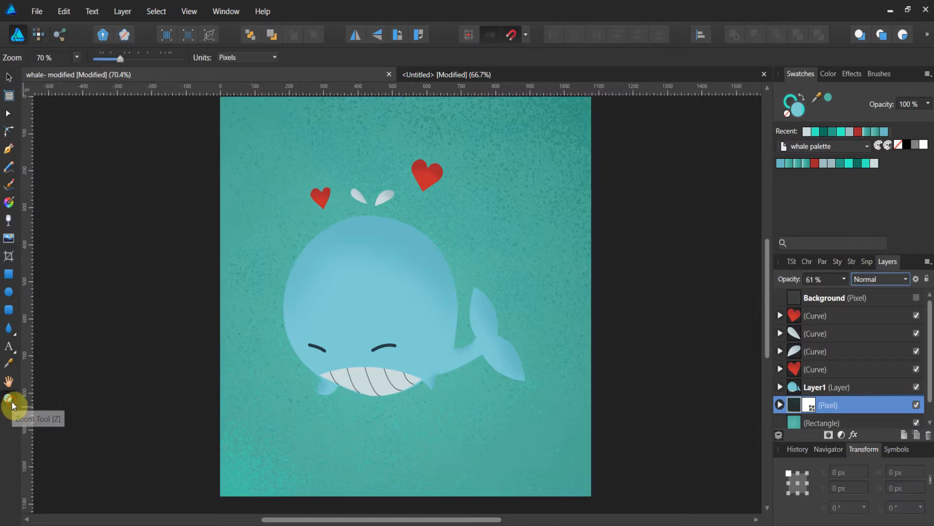
left_click(421, 368)
scroll(472, 336, "up", 1)
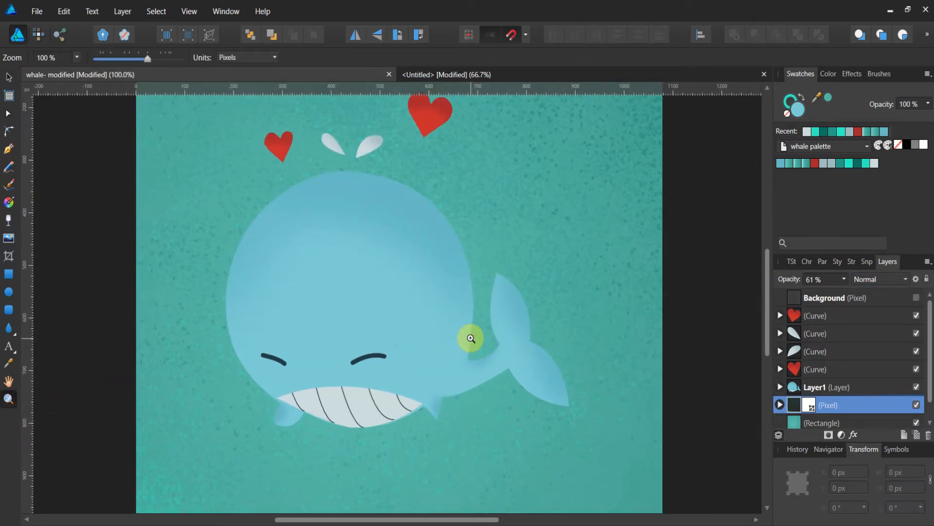
left_click(904, 436)
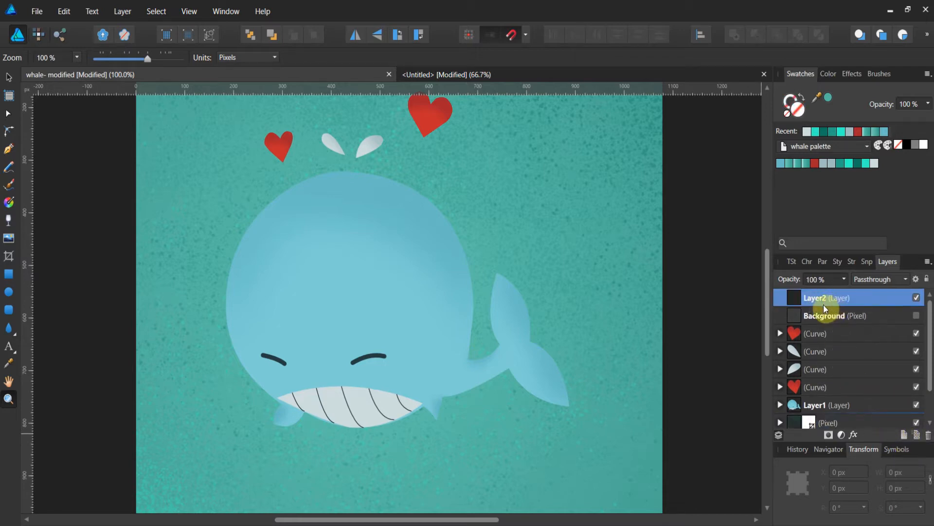
Trace the whale's head with the Pen tool, placing corner points from the mouth corner up over the head to the tail base.
left_click(9, 151)
left_click(303, 408)
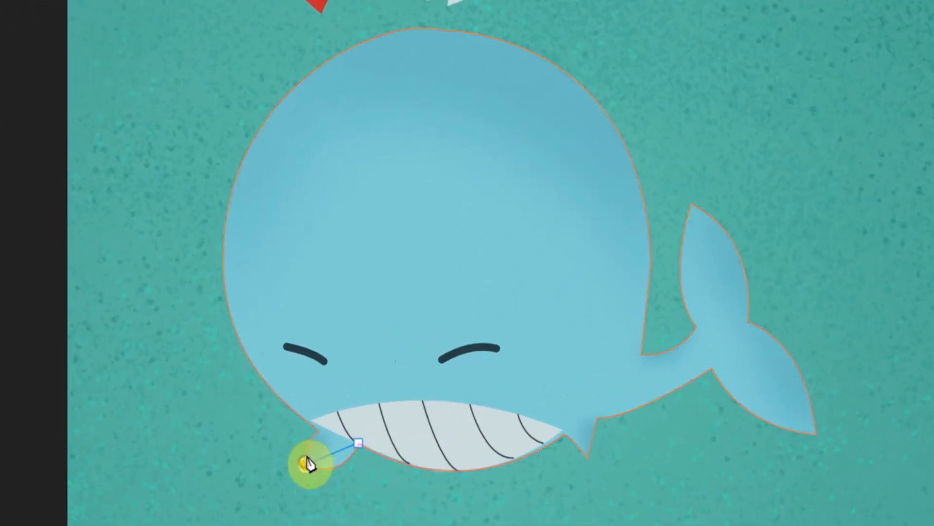
left_click(314, 427)
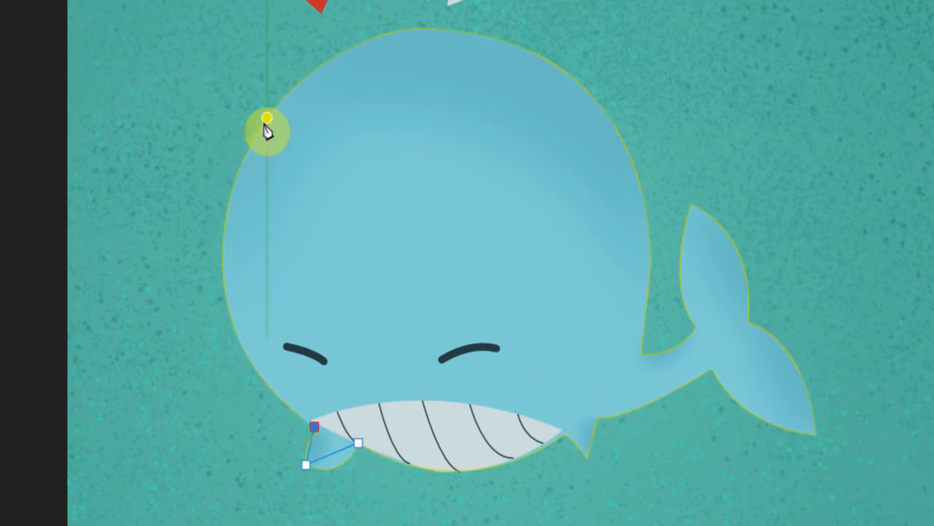
left_click(258, 130)
left_click(614, 123)
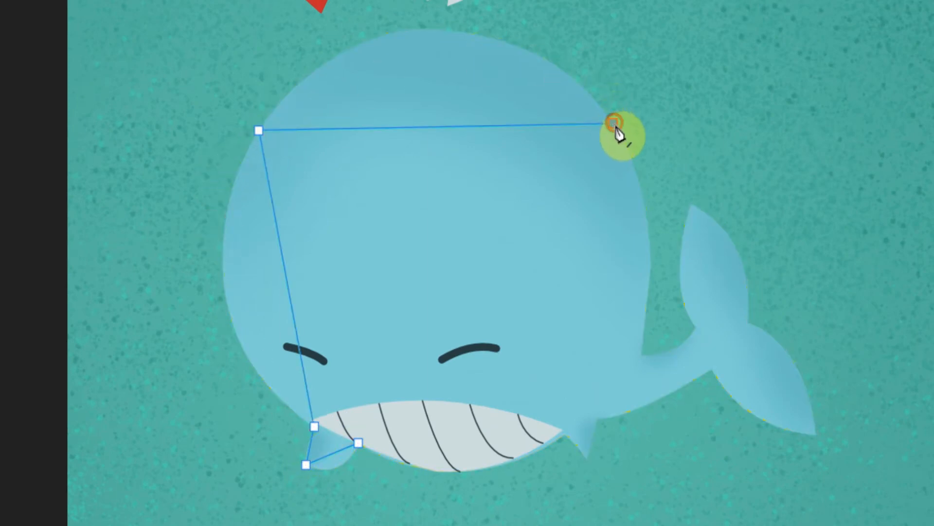
left_click(641, 354)
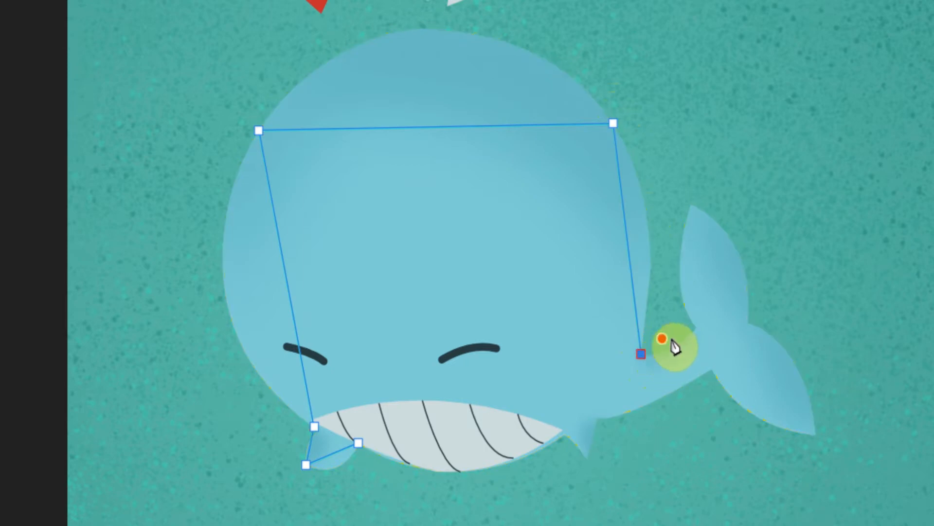
left_click(696, 327)
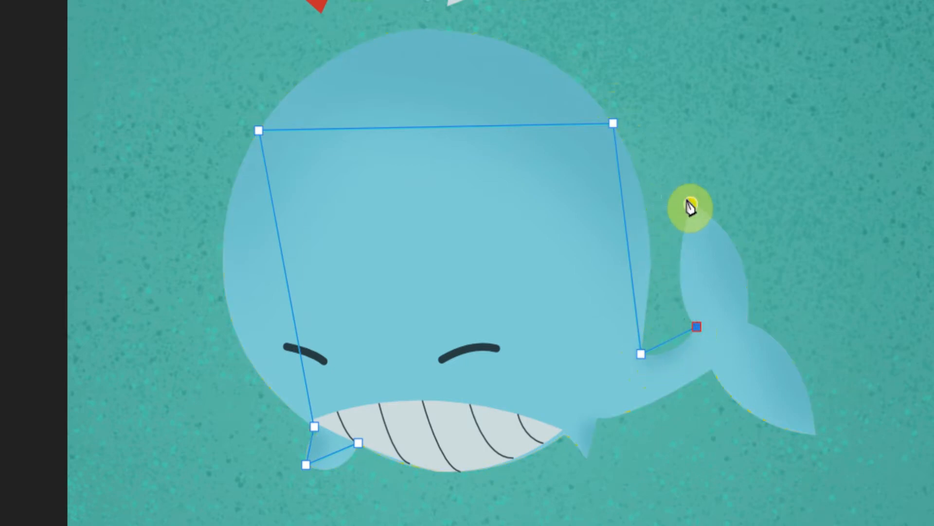
Continue the Pen path around the tail fin and along the belly, closing it at the mouth.
left_click(691, 204)
left_click(746, 320)
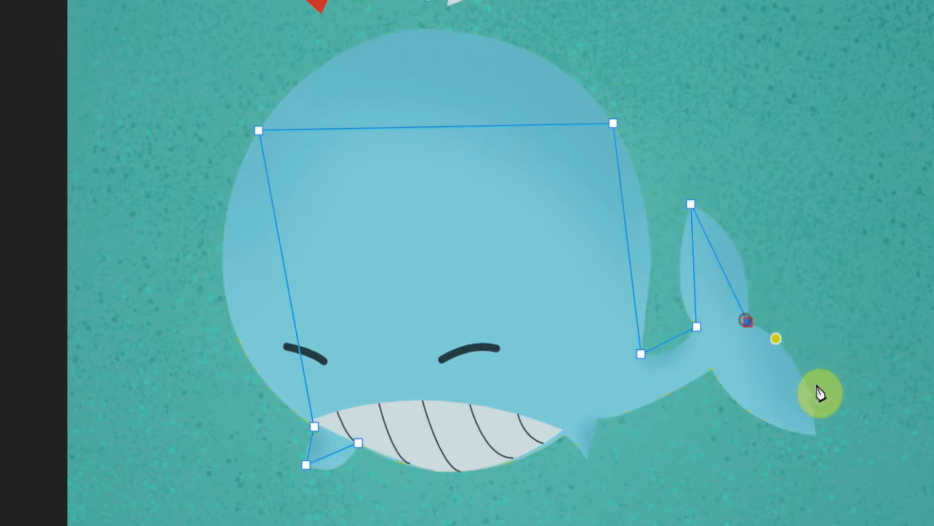
left_click(816, 442)
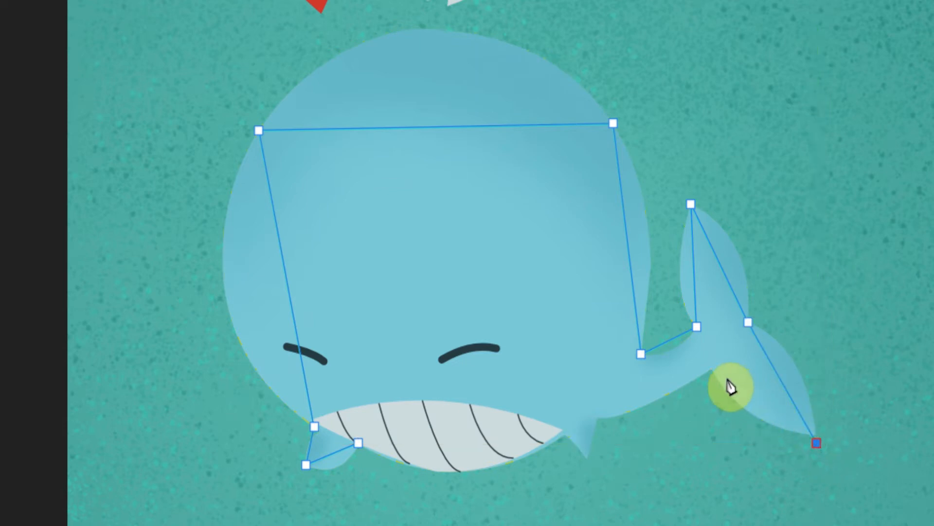
left_click(712, 368)
left_click(598, 417)
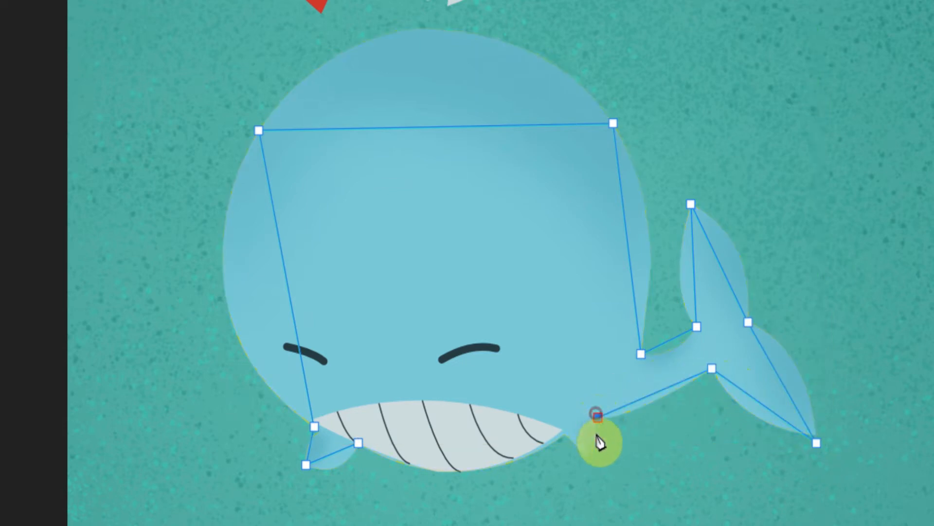
left_click(587, 458)
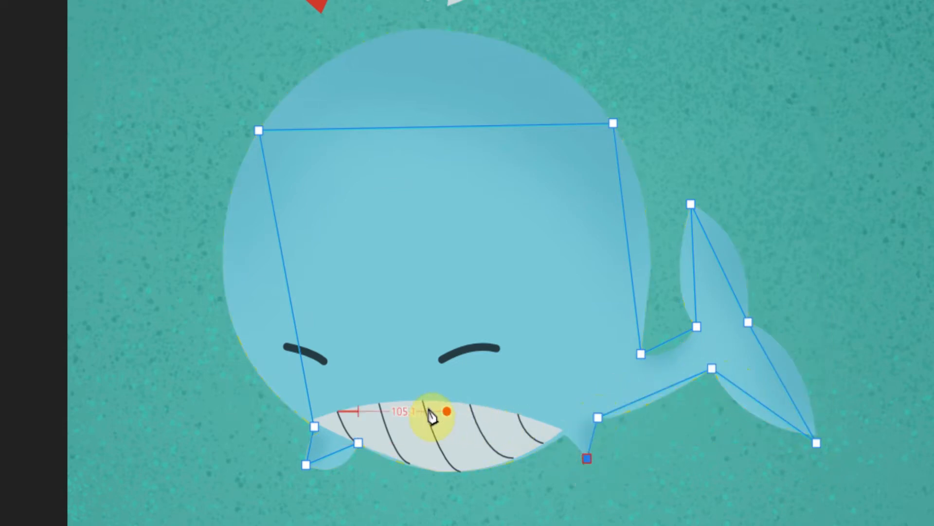
left_click(358, 442)
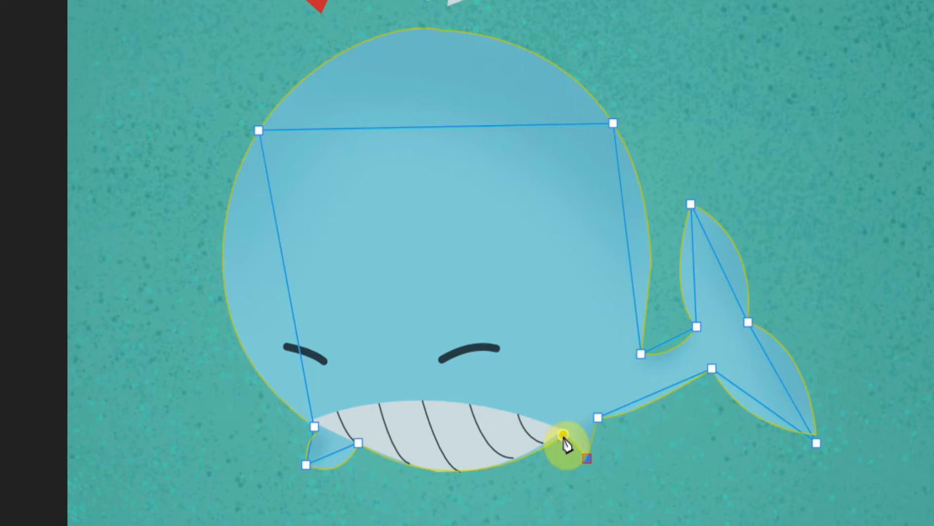
left_click(563, 434)
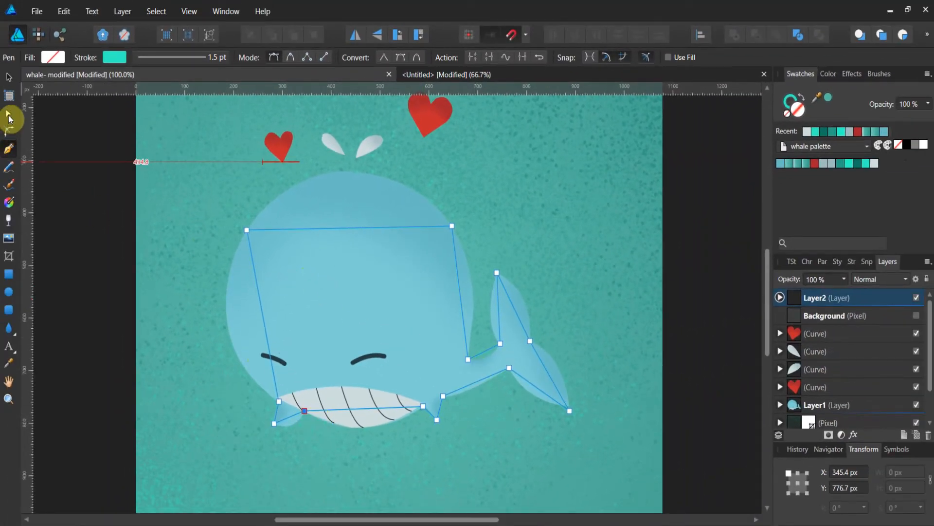
Convert the two top head nodes of the path to smooth nodes with the Node tool.
left_click(9, 114)
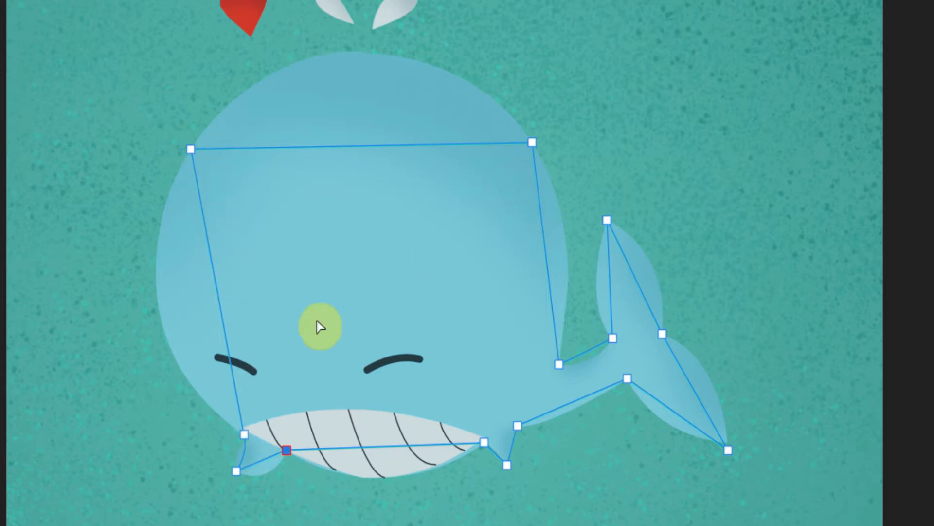
left_click(192, 149)
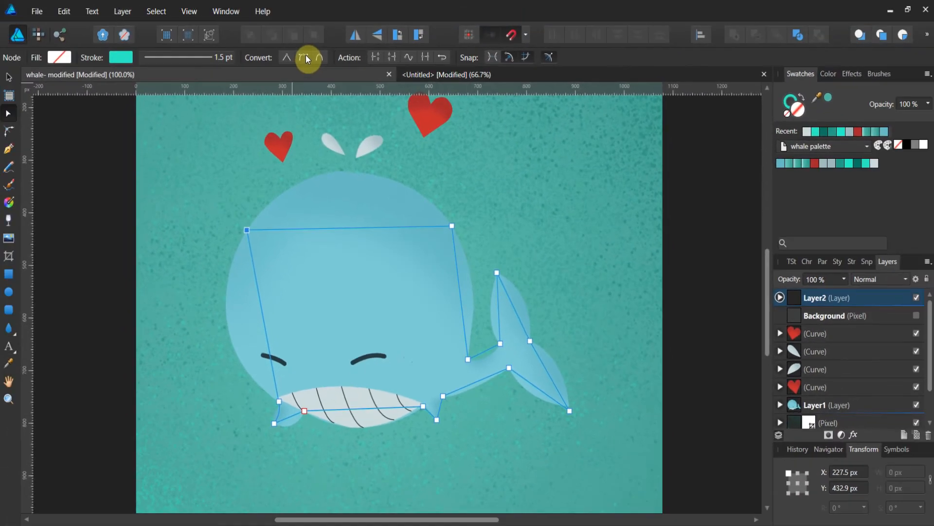
left_click(307, 59)
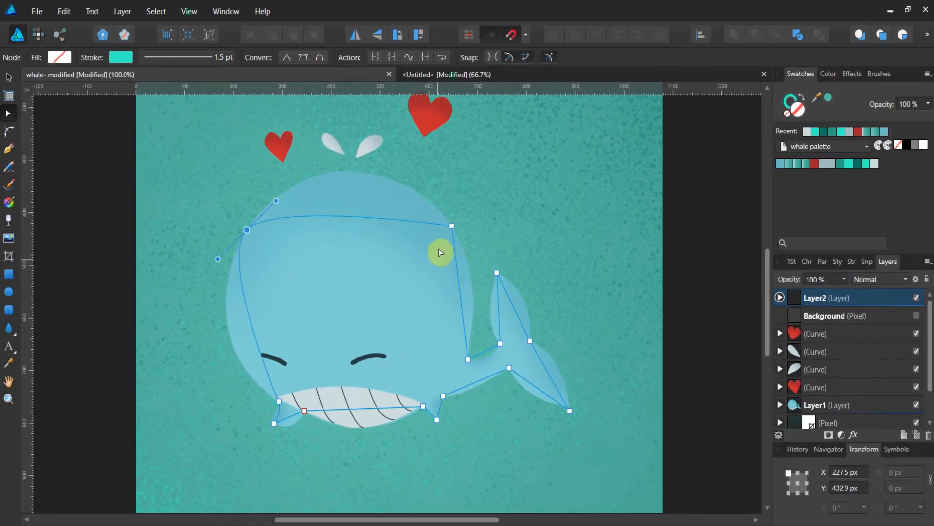
left_click(451, 225)
left_click(304, 55)
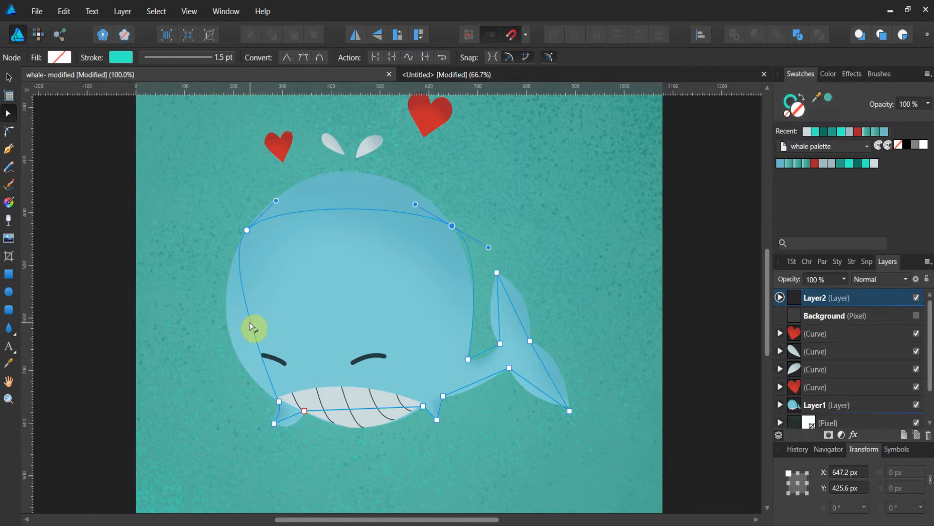
Reshape the head curves by moving the upper left node and its handles to follow the whale's head outline.
left_click_drag(253, 327, 223, 311)
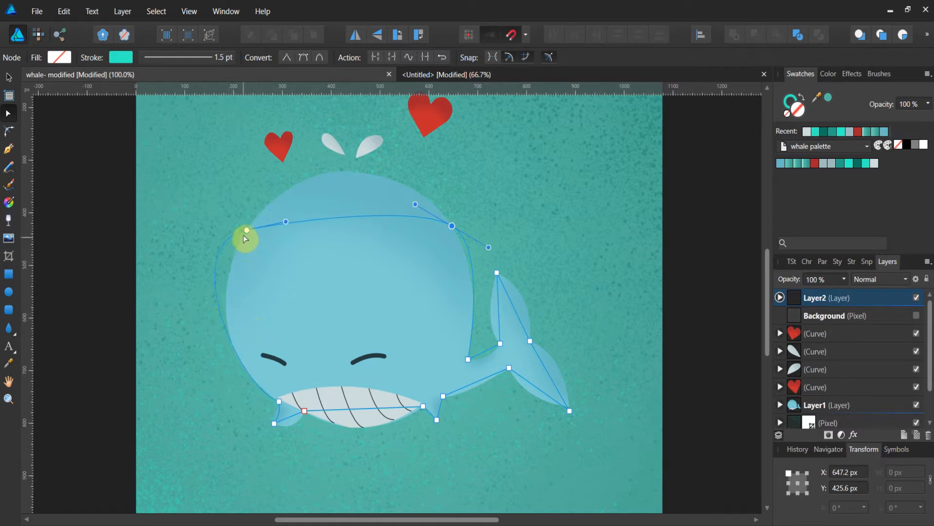
left_click_drag(246, 232, 276, 200)
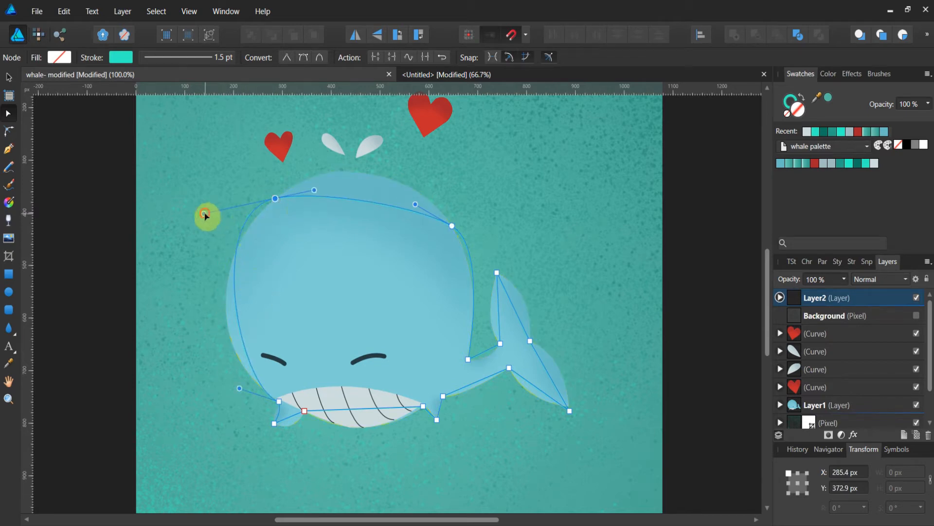
left_click_drag(205, 215, 126, 281)
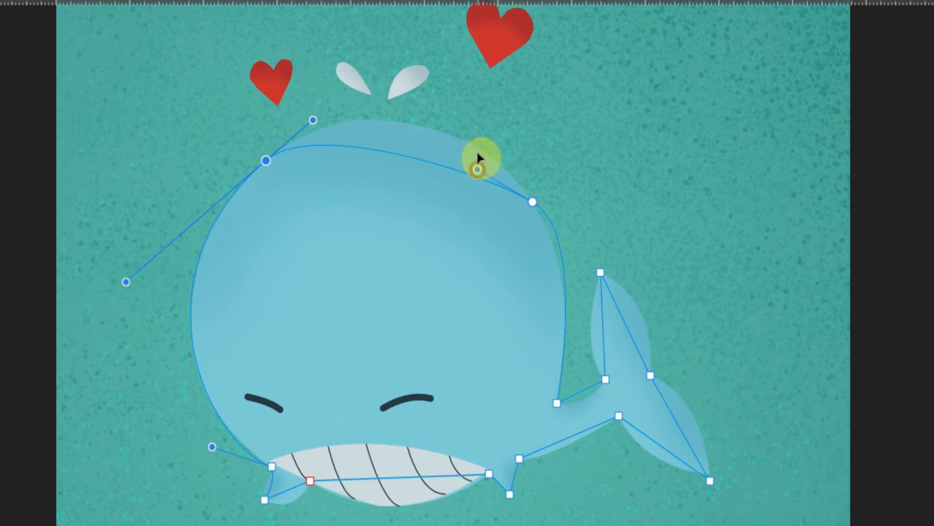
left_click_drag(477, 168, 455, 86)
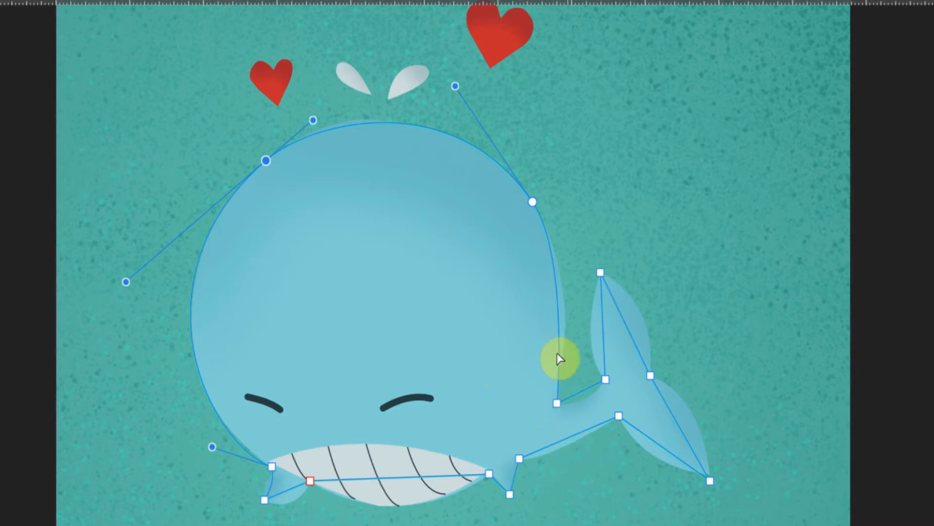
left_click_drag(563, 335, 567, 333)
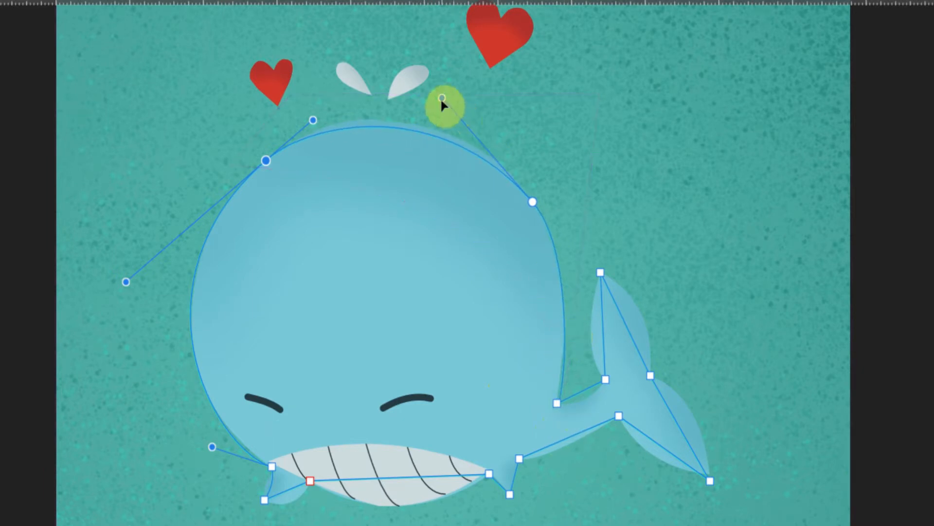
left_click_drag(440, 84, 439, 79)
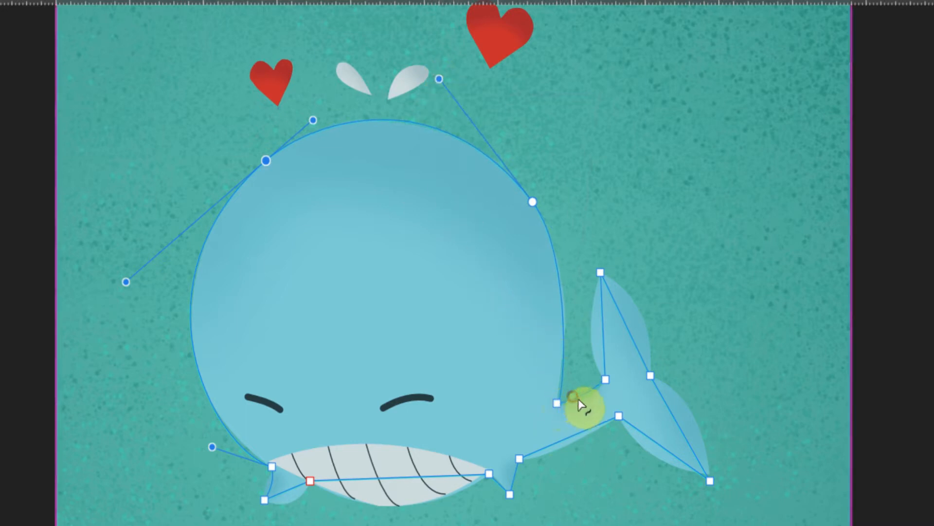
Bend the tail base and tail fin segments so they follow the fin's outline.
left_click_drag(586, 405, 590, 340)
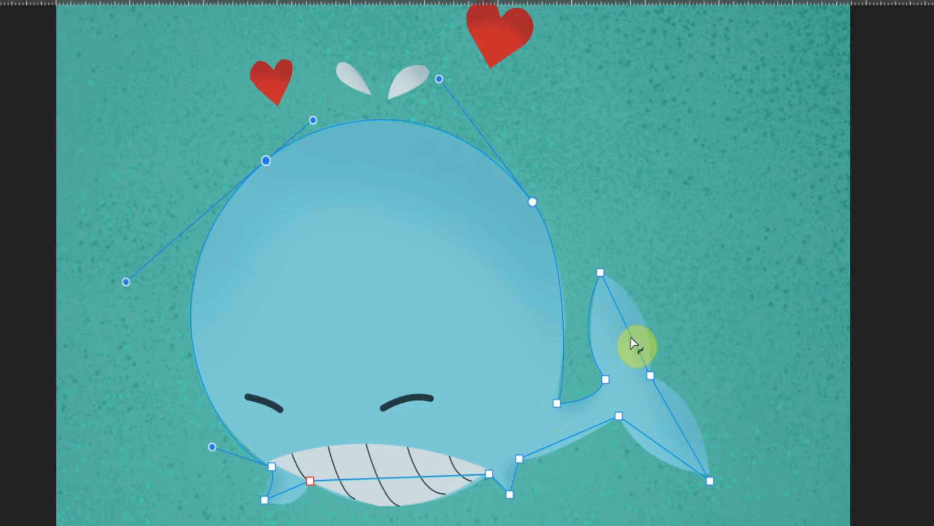
left_click_drag(632, 344, 652, 334)
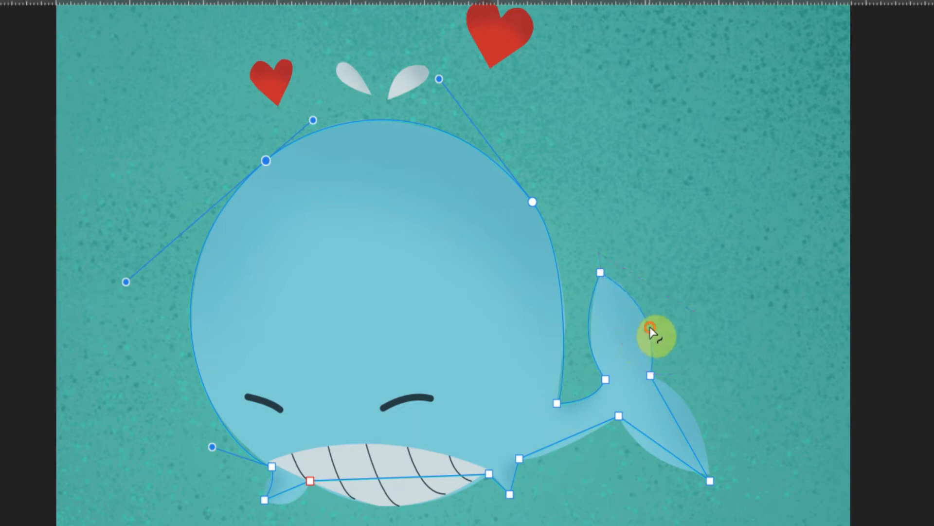
left_click_drag(688, 417, 694, 410)
left_click(661, 444)
left_click_drag(661, 445, 653, 459)
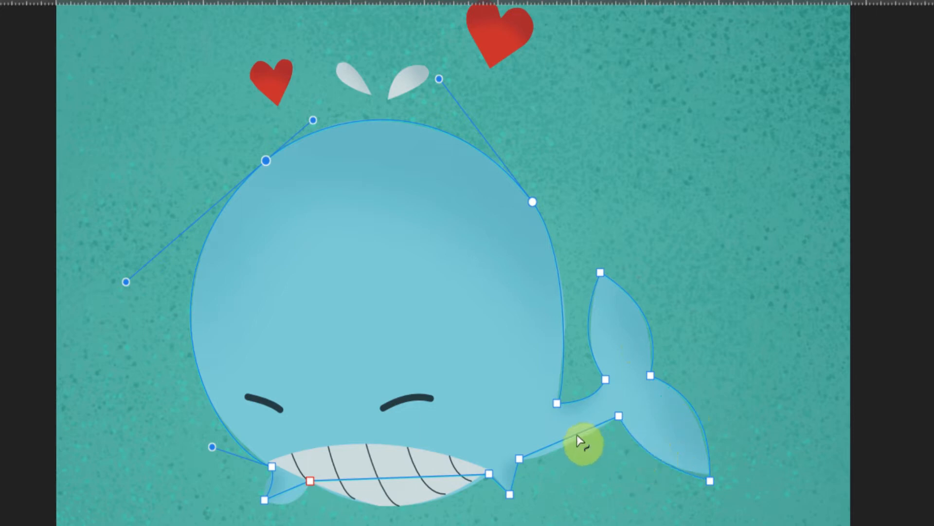
Curve the belly, mouth and lower jaw segments to fit the whale's underside.
mouse_move(568, 433)
left_mouse_down()
mouse_move(577, 440)
mouse_move(565, 438)
mouse_move(569, 445)
left_mouse_up()
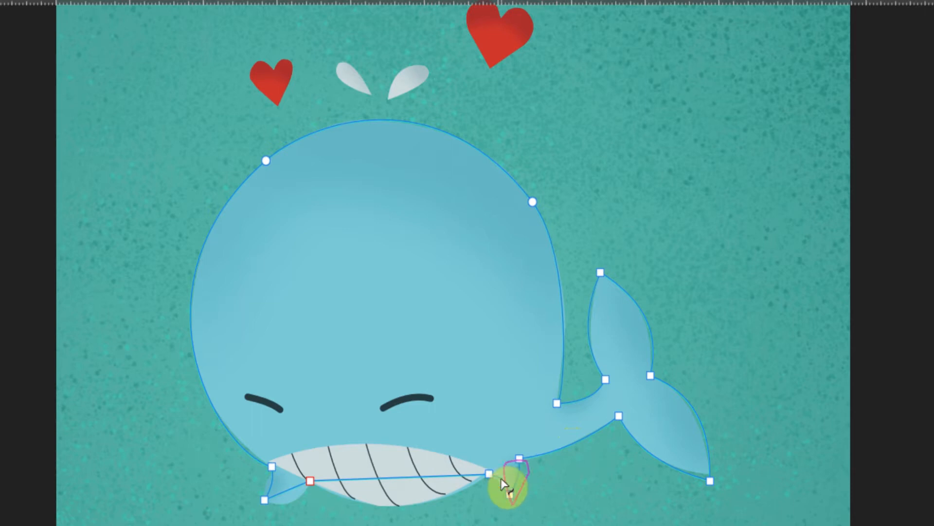
left_click_drag(501, 479, 501, 477)
left_click_drag(440, 482, 429, 503)
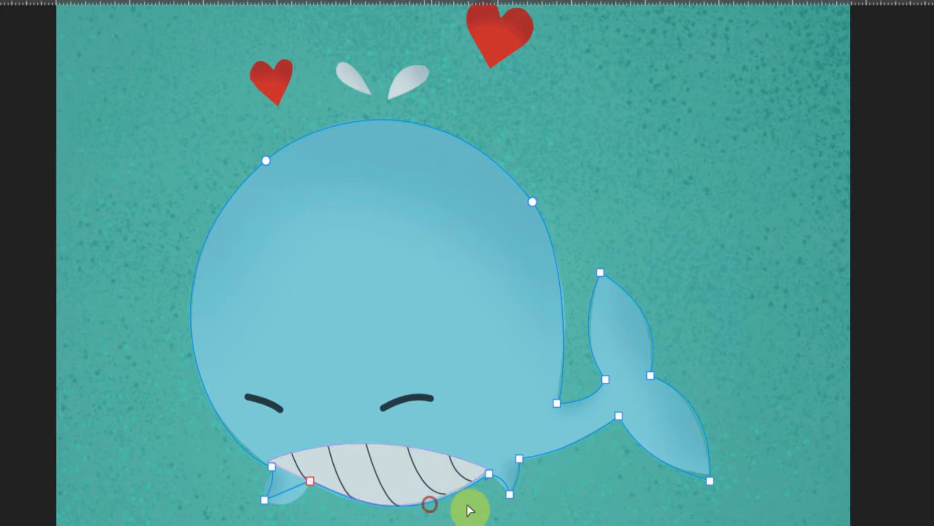
left_click(302, 481)
mouse_move(288, 496)
left_mouse_down()
mouse_move(296, 507)
mouse_move(273, 502)
left_mouse_up()
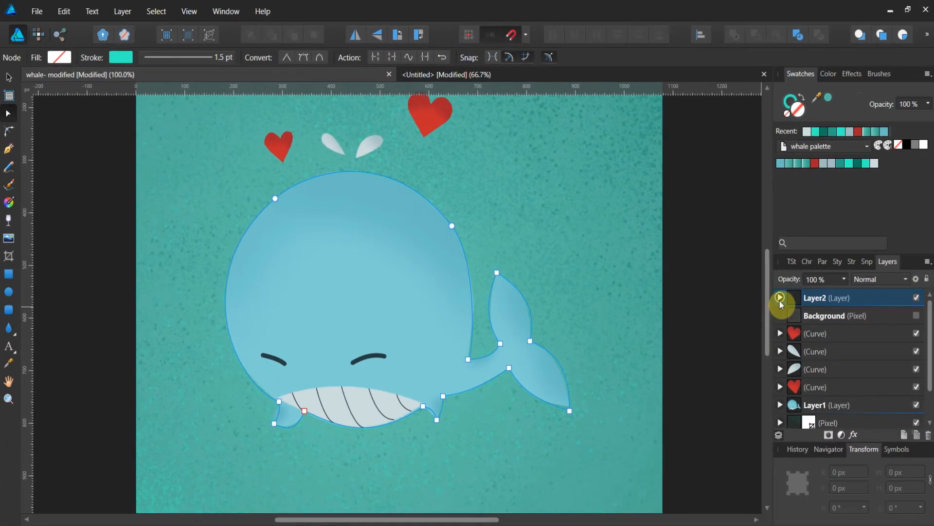
Cut the layer holding the traced whale path from the whale document.
left_click(808, 296)
right_click(808, 296)
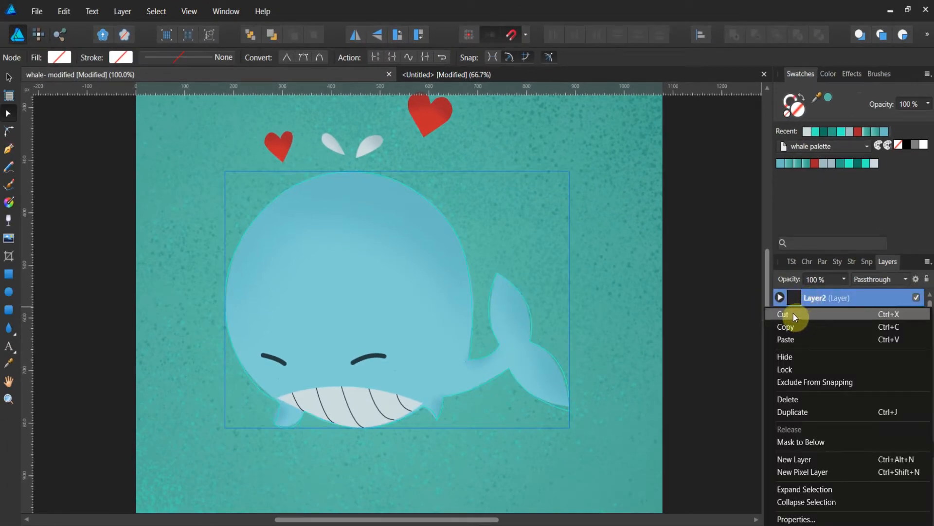
left_click(793, 314)
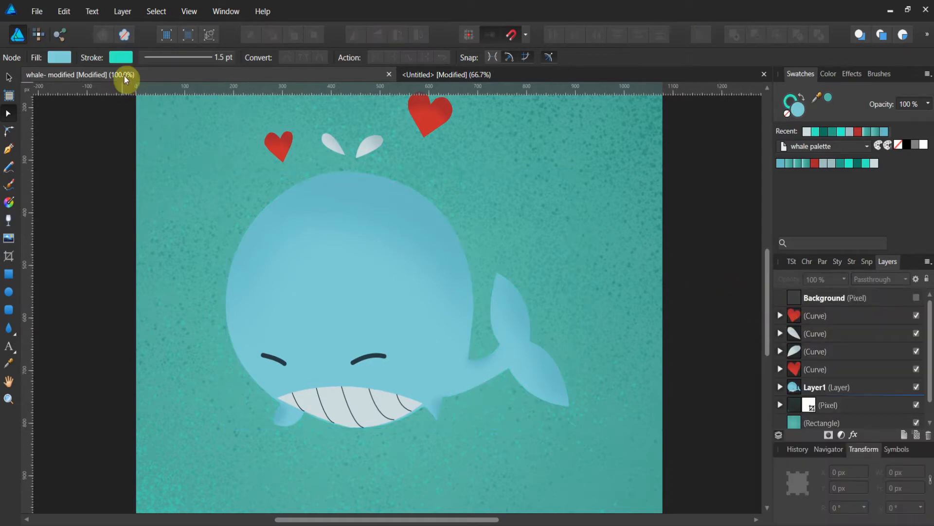
Paste the whale layer into the new untitled document.
left_click(413, 75)
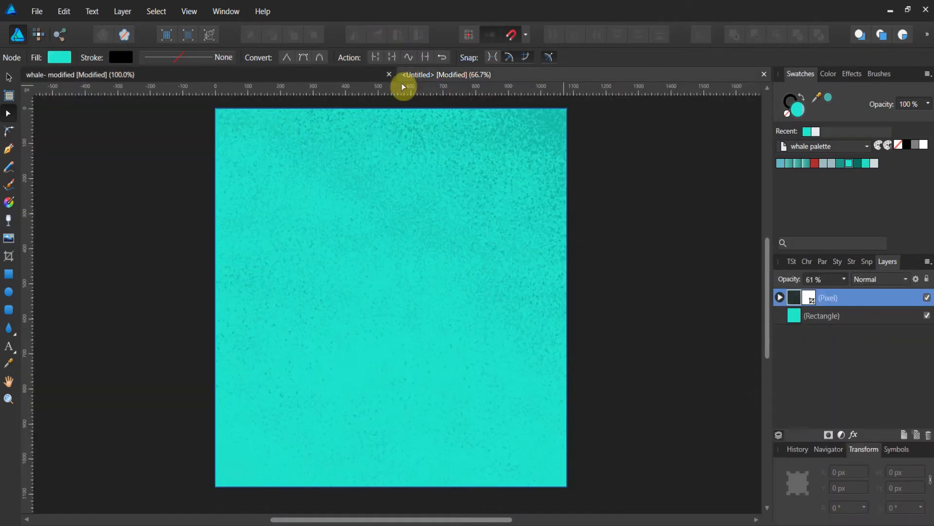
right_click(189, 228)
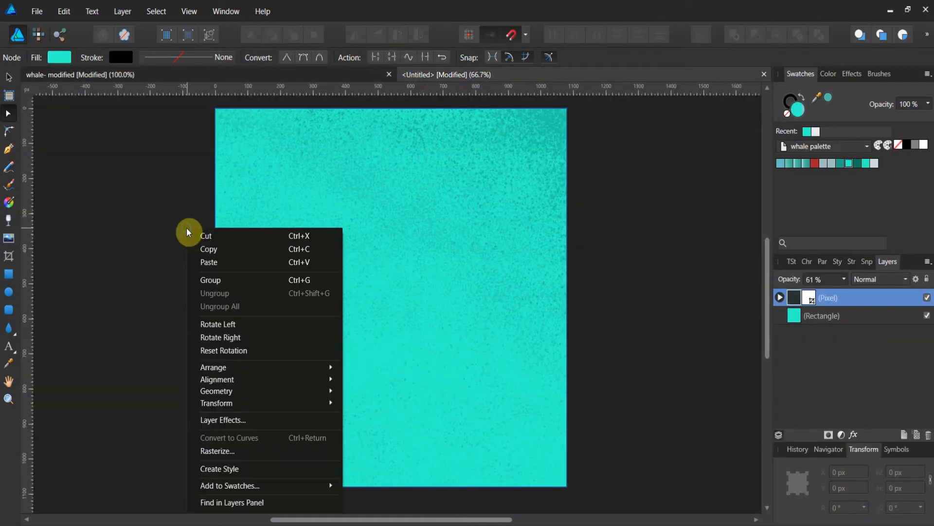
left_click(205, 263)
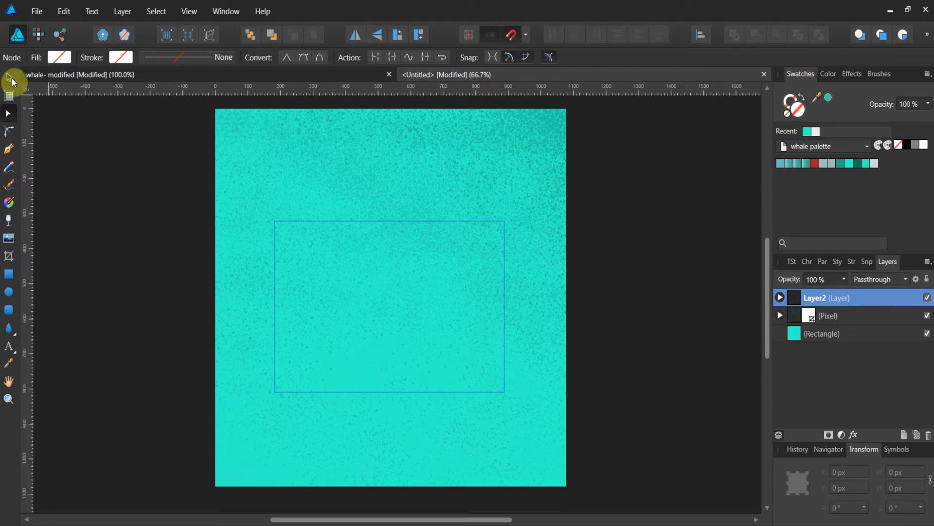
Fill the pasted whale shape with the first blue swatch of the whale palette.
left_click(60, 57)
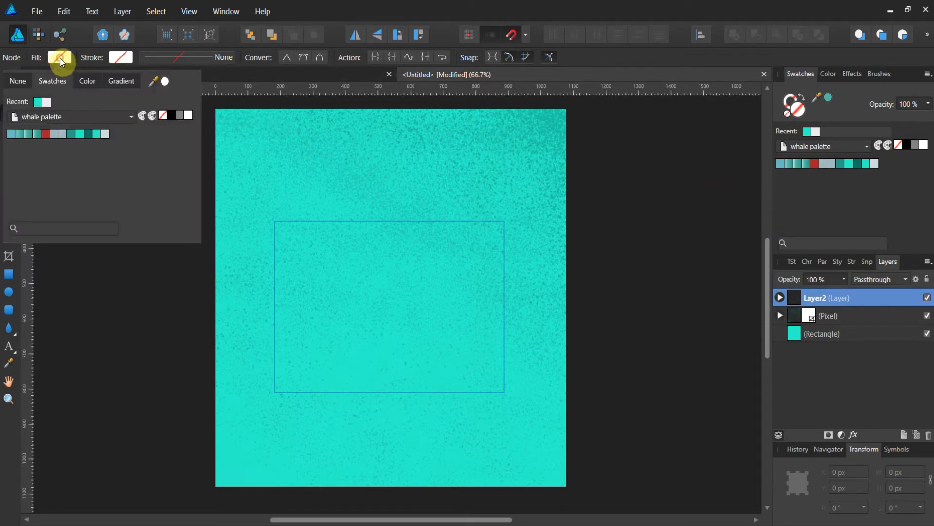
left_click(10, 136)
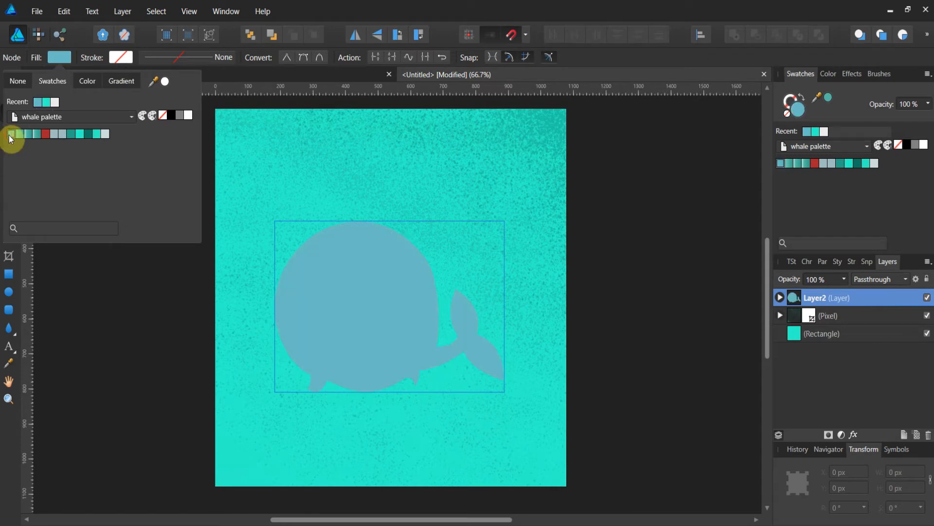
left_click(219, 110)
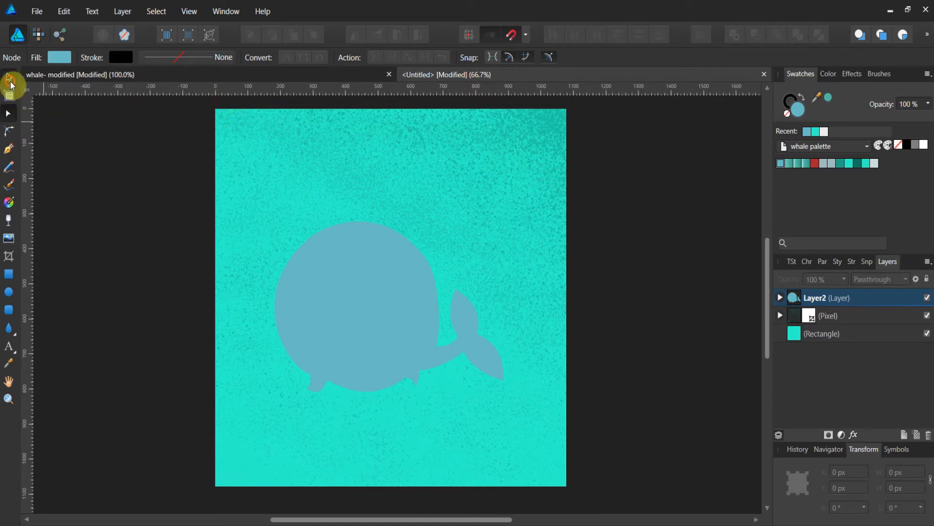
Scale the pasted whale shape up to about 897 × 634 px and reposition it on the page.
left_click(10, 81)
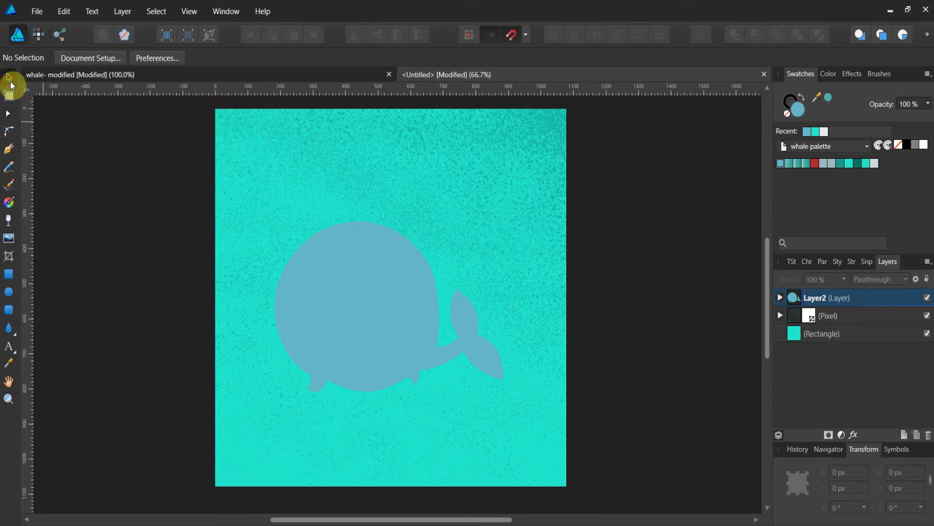
left_click(387, 340)
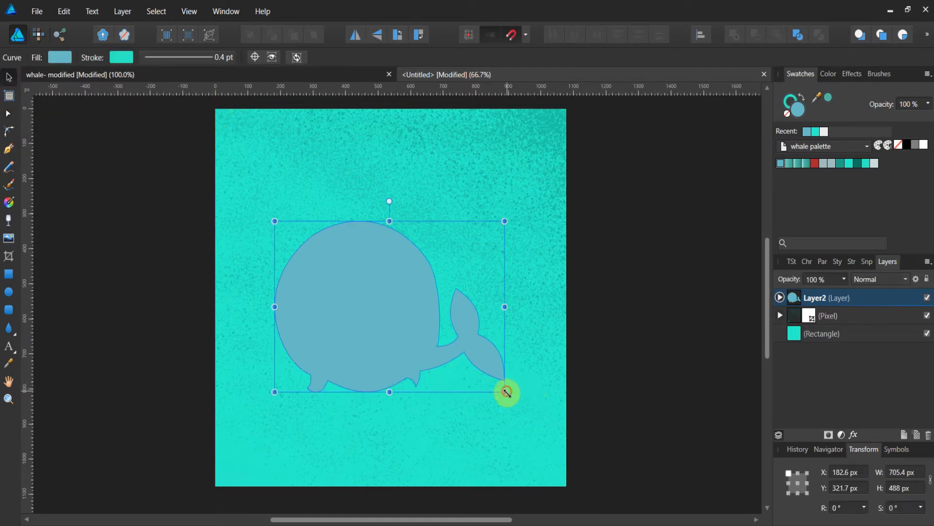
left_click_drag(506, 392, 563, 435)
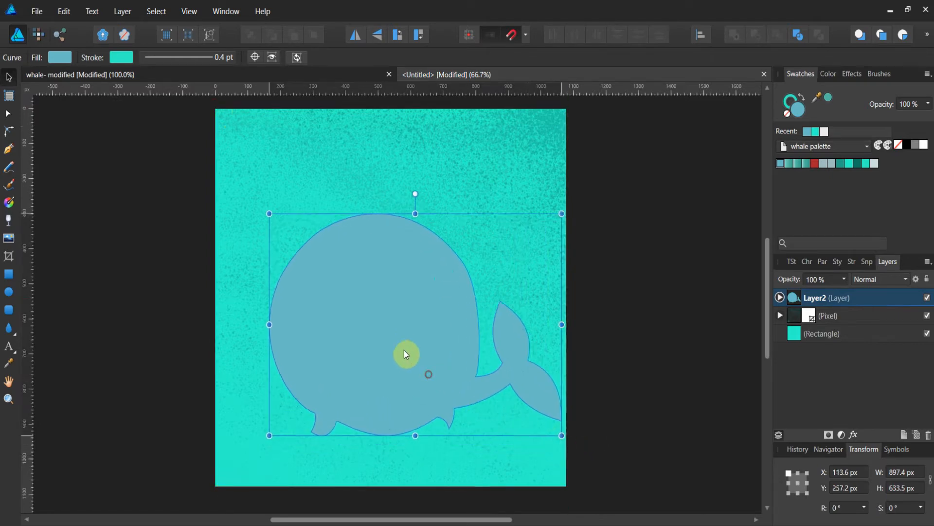
left_click_drag(407, 354, 377, 330)
left_click_drag(233, 184, 218, 171)
left_click_drag(271, 242, 289, 249)
left_click(593, 316)
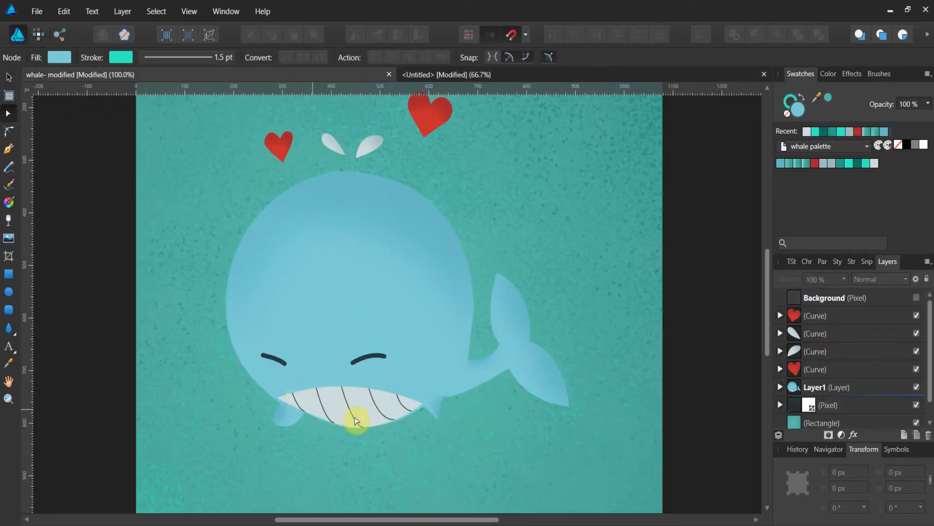
Examine the original whale's layer structure in the whale document, then return to the new document.
left_click(780, 387)
scroll(859, 359, "down", 3)
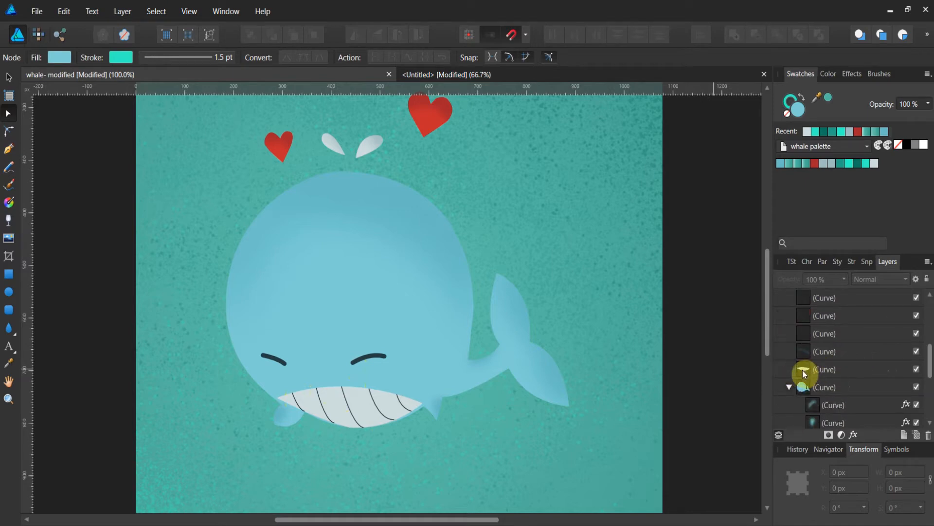
left_click(437, 74)
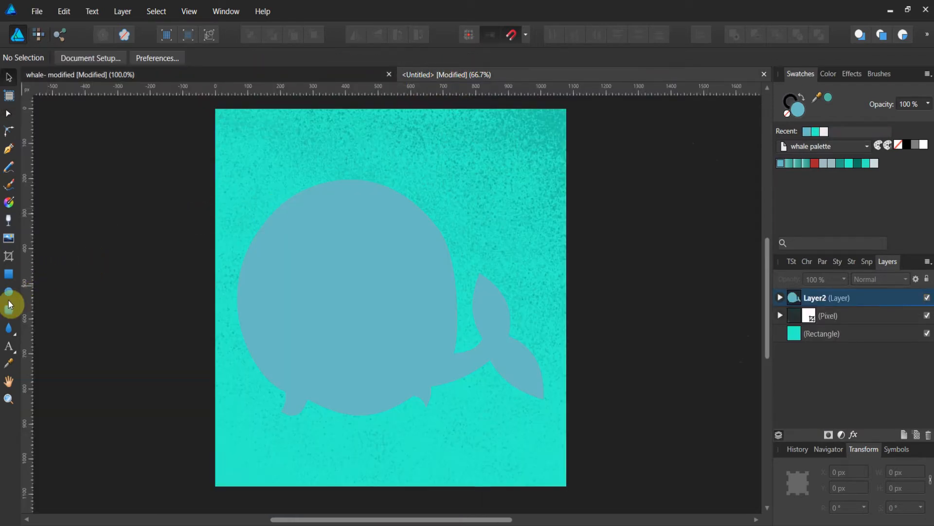
Draw an ellipse about 383 × 165 px under the whale's belly and fill it with the white swatch.
left_click(9, 292)
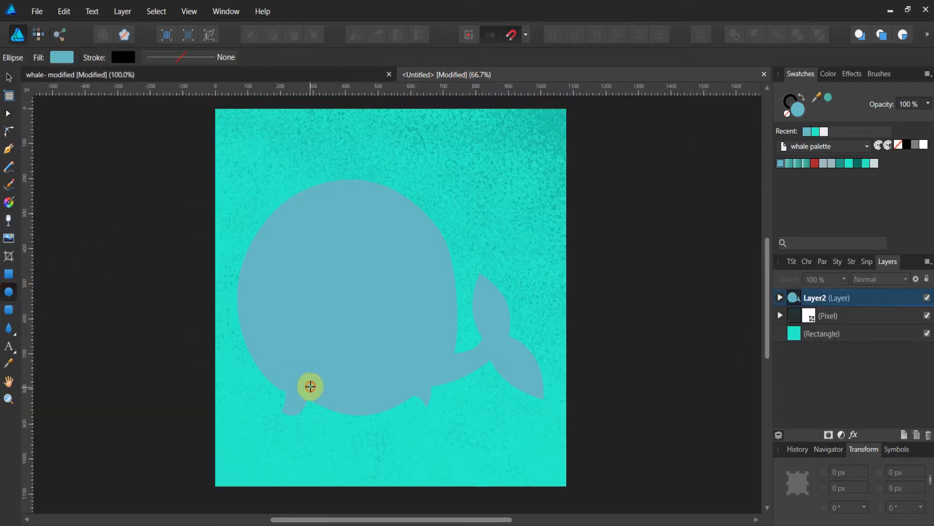
left_click_drag(310, 386, 435, 445)
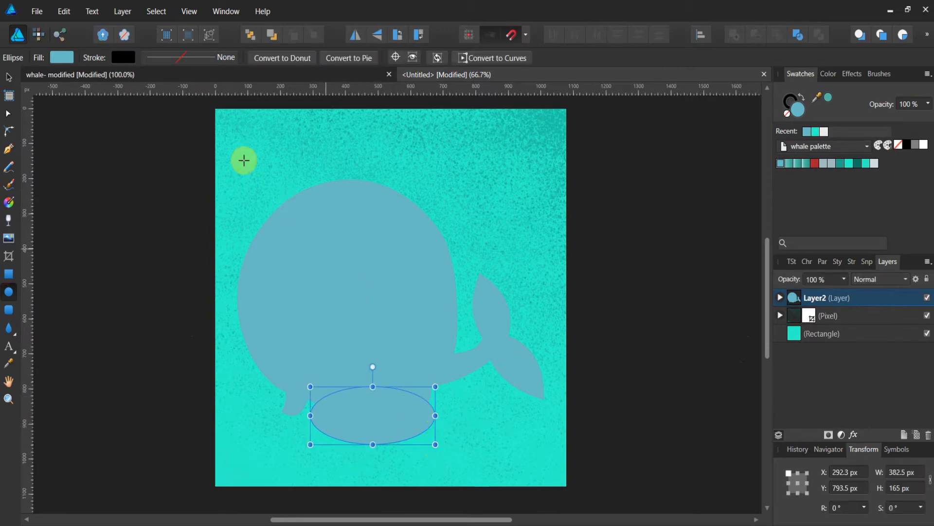
left_click(62, 58)
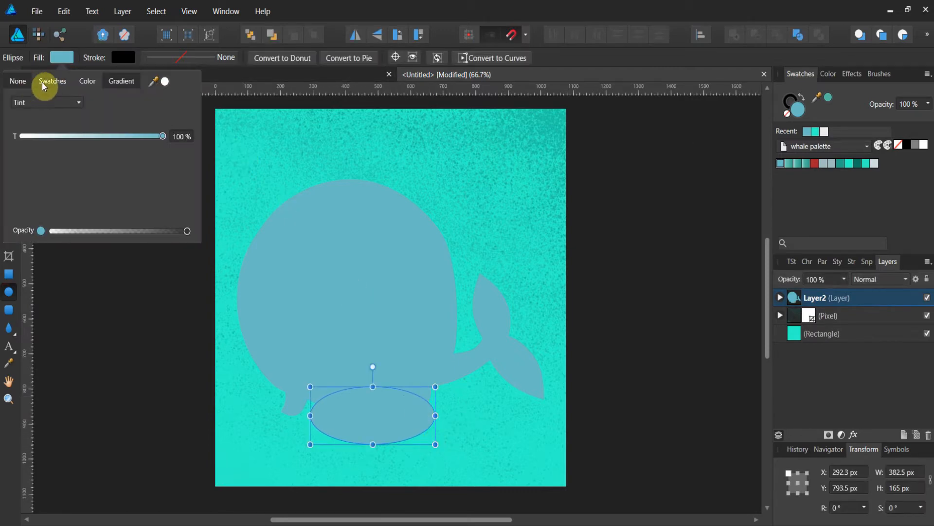
left_click(47, 83)
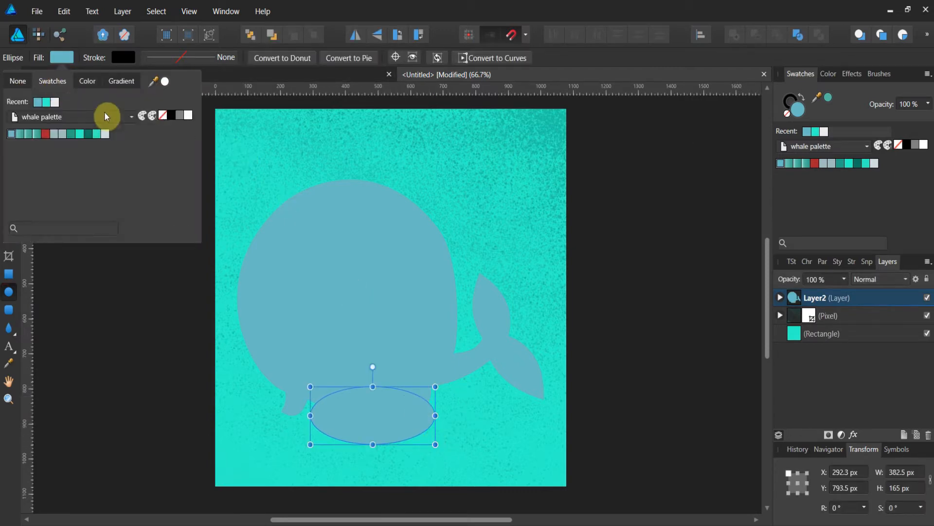
left_click(188, 116)
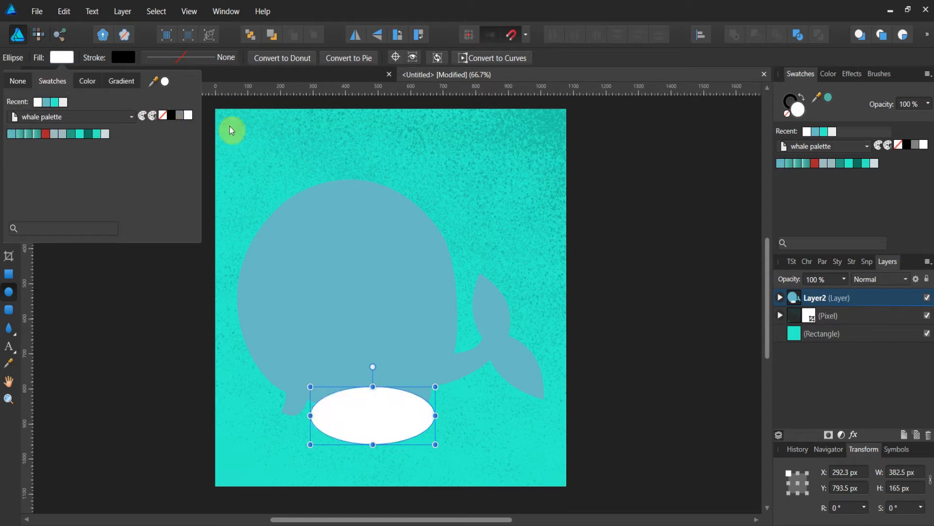
Clip the white ellipse inside the whale shape by nesting it under the whale curve layer.
left_click(784, 298)
left_click(780, 298)
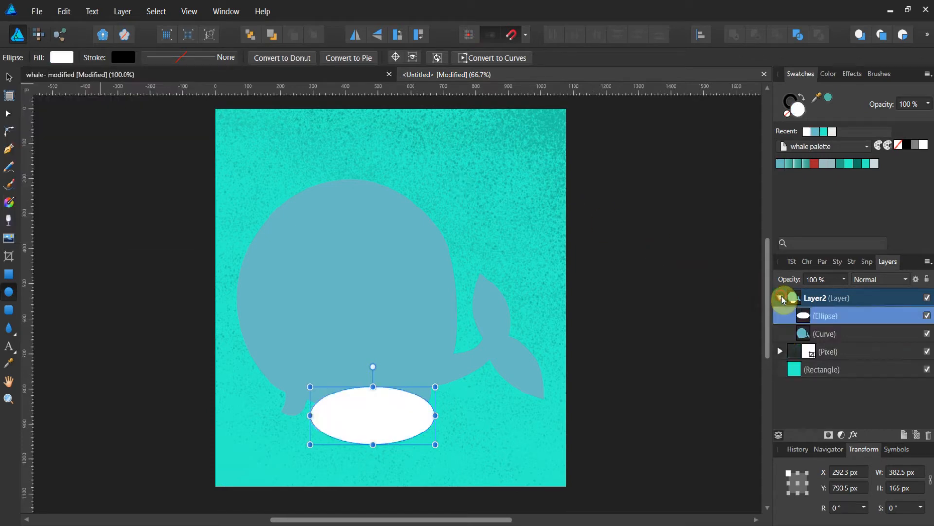
left_click_drag(805, 322, 815, 341)
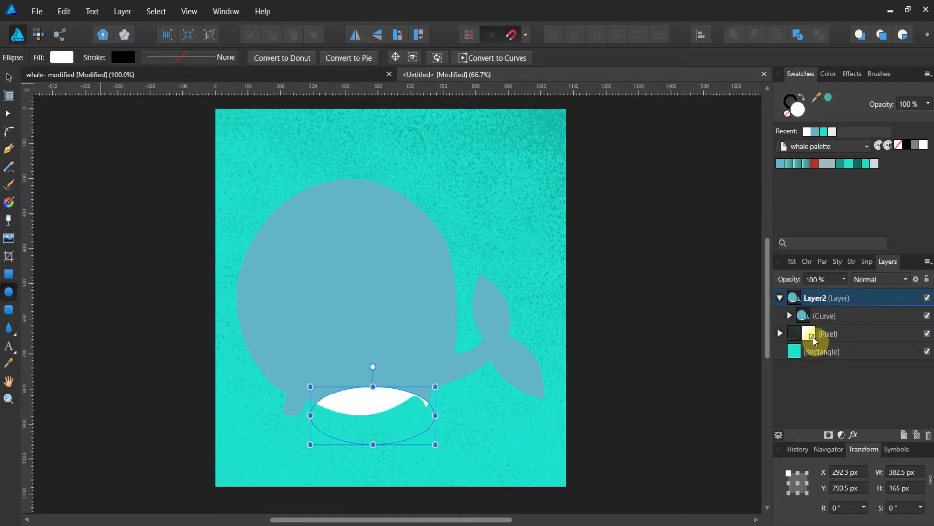
left_click(789, 315)
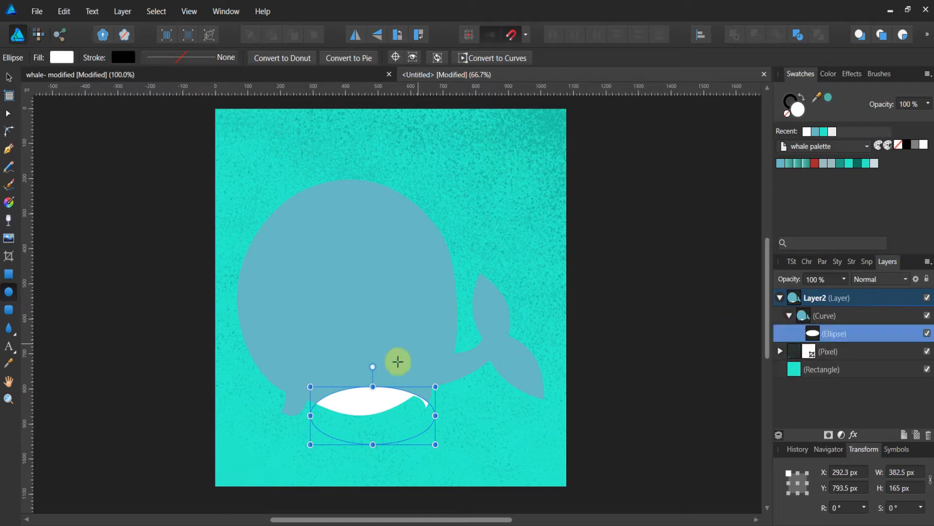
Reshape and move the white mouth ellipse to about 335 × 185 px along the whale's lower edge.
left_click(9, 79)
left_click_drag(368, 390, 356, 392)
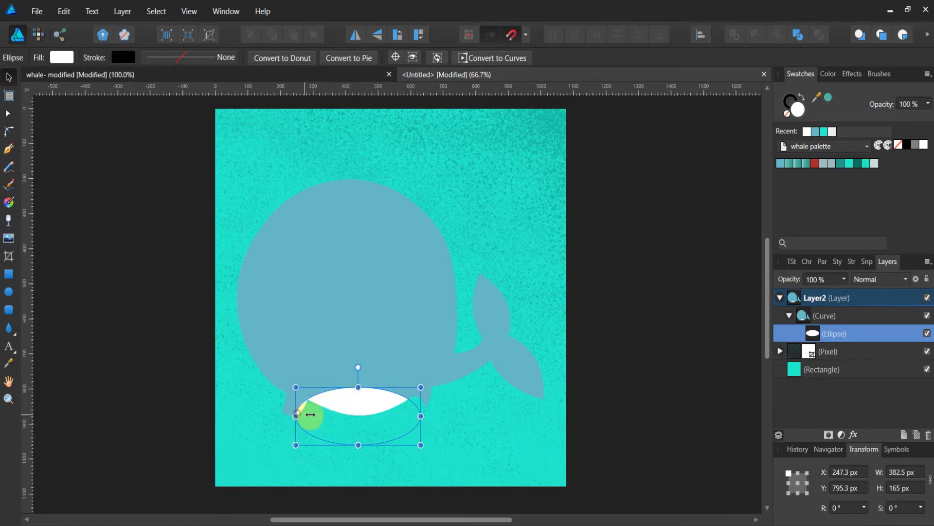
left_click_drag(310, 414, 302, 409)
left_click_drag(371, 411, 368, 397)
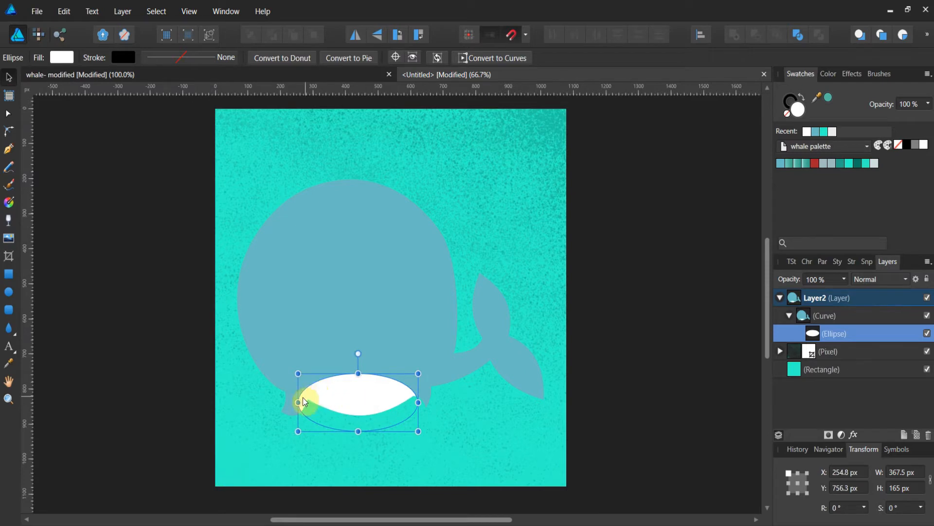
left_click_drag(308, 400, 310, 399)
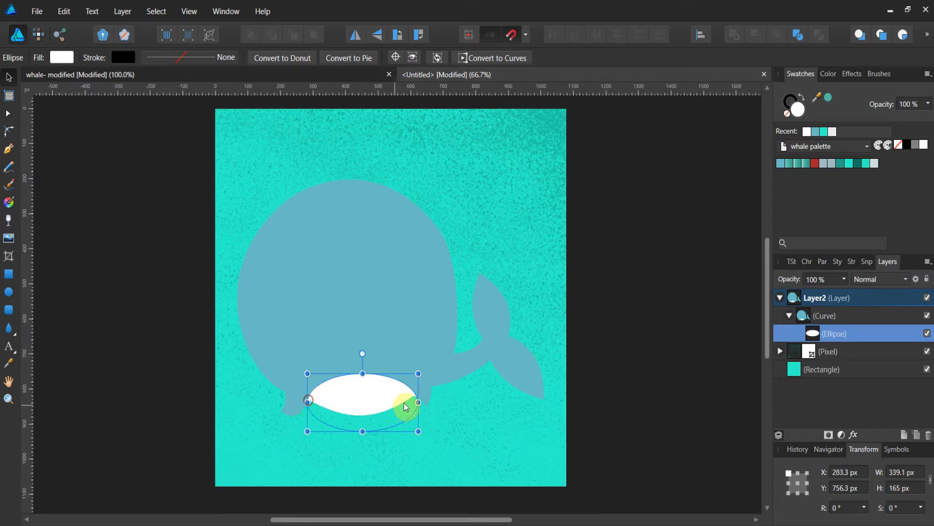
left_click_drag(418, 402, 417, 402)
mouse_move(362, 372)
left_mouse_down()
mouse_move(362, 355)
mouse_move(362, 366)
left_mouse_up()
left_click(542, 256)
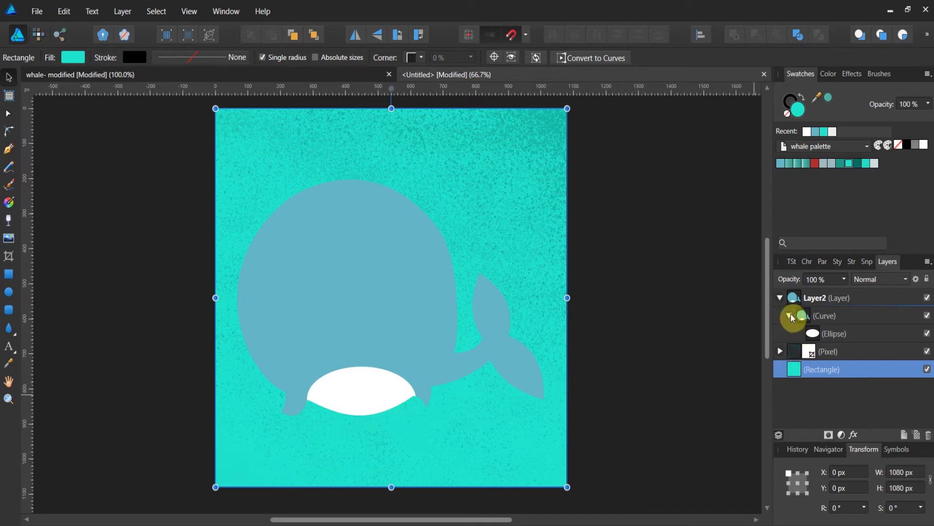
left_click(814, 333)
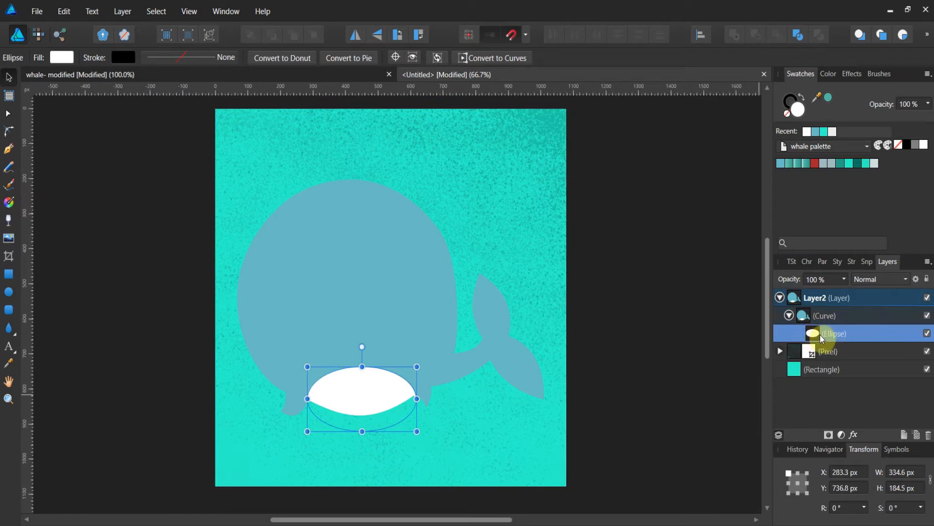
Draw a curved tooth line across the mouth with the Pen tool and set its stroke width to 1.5 pt.
left_click(9, 150)
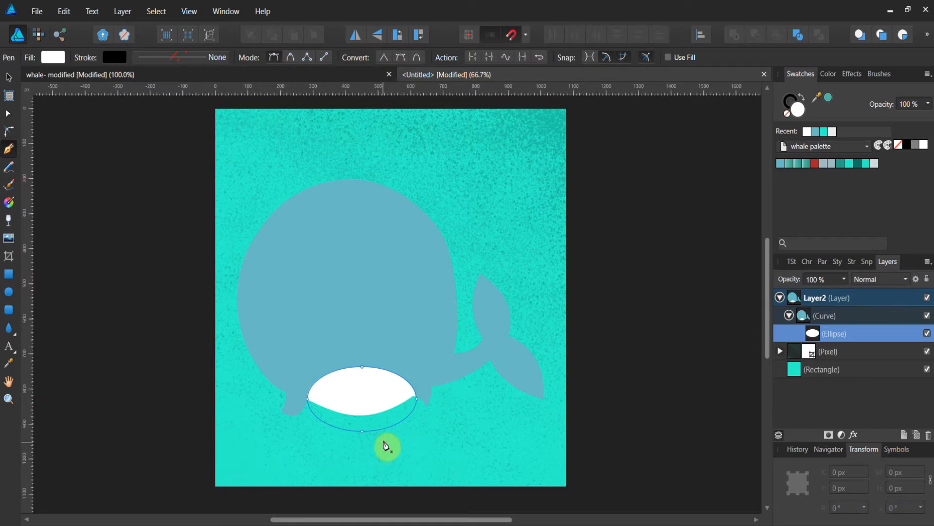
left_click(373, 439)
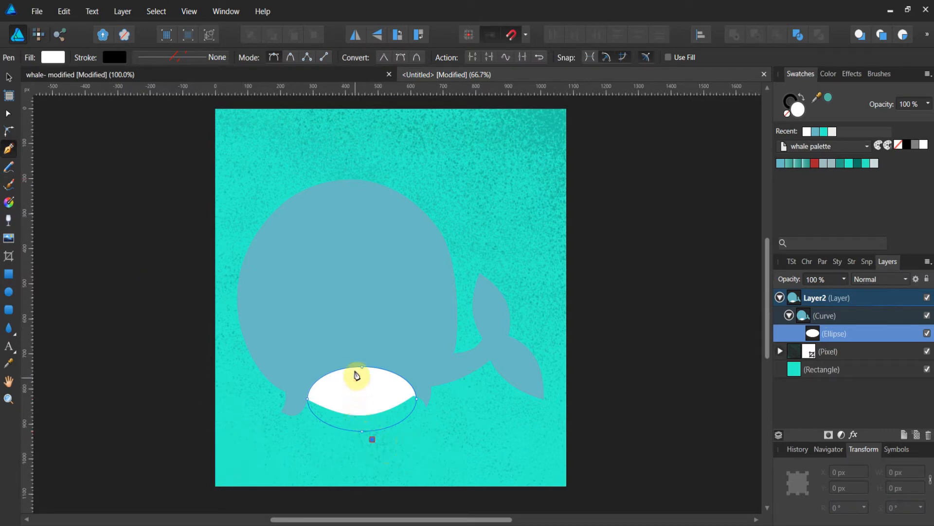
left_click_drag(356, 360, 379, 314)
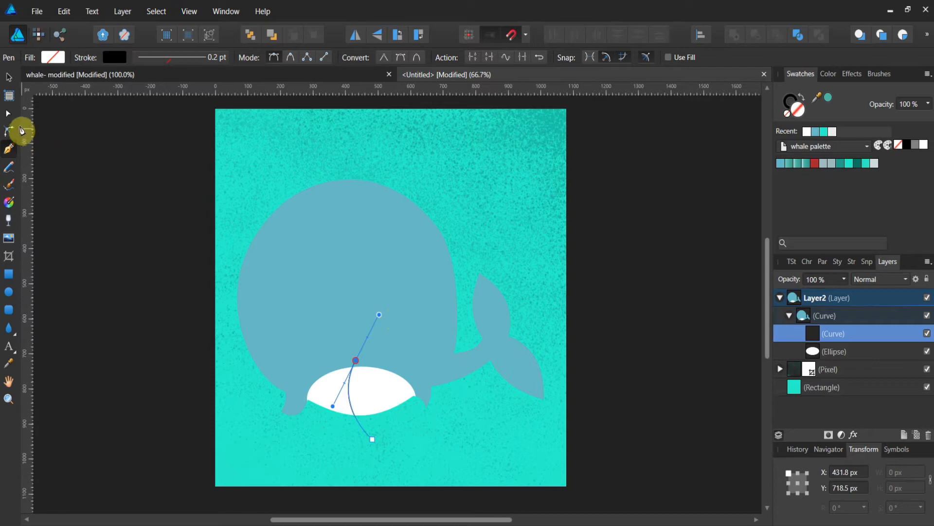
left_click(7, 115)
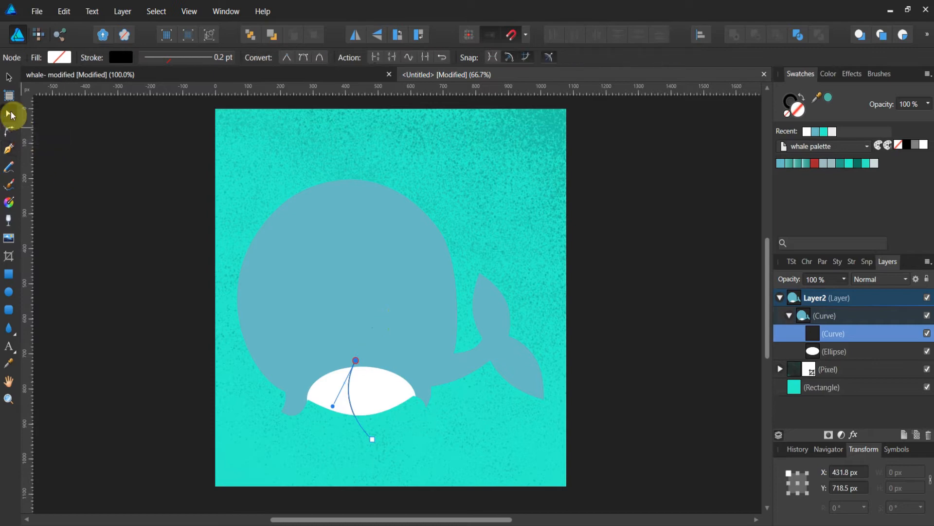
left_click(69, 63)
left_click(162, 68)
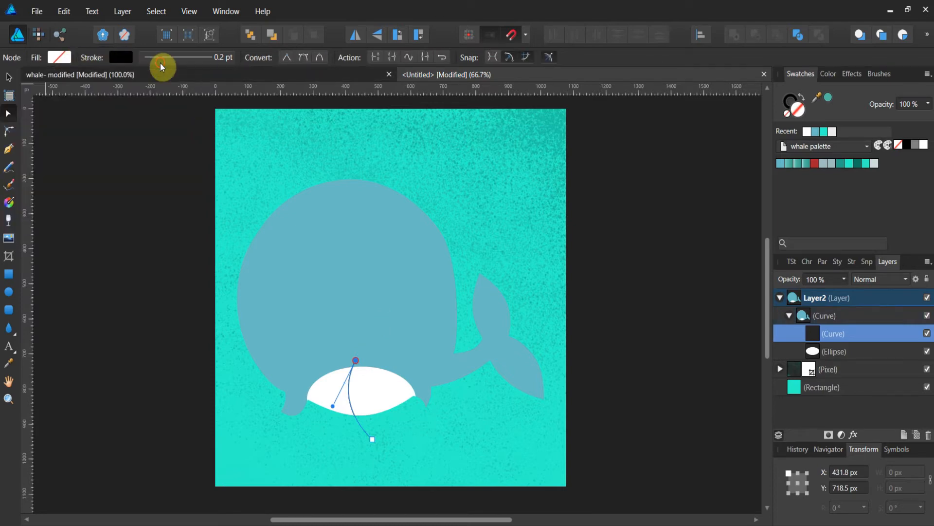
left_click(164, 64)
left_click_drag(184, 103, 192, 101)
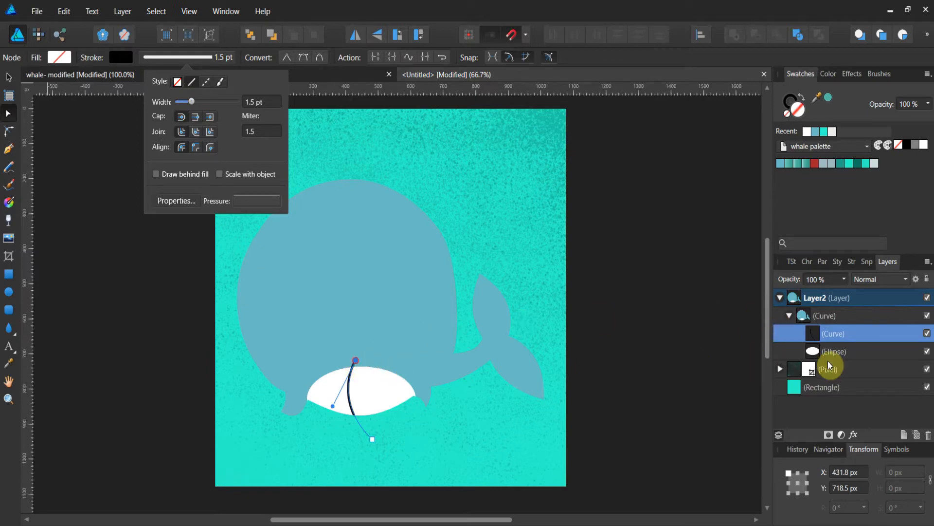
Clip the tooth line inside the mouth ellipse by nesting it under the ellipse layer.
left_click(815, 332)
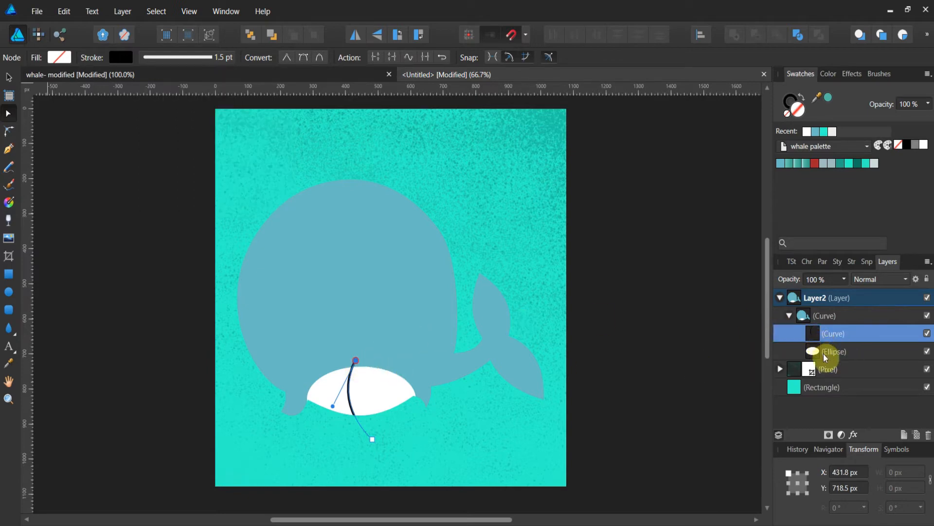
left_click_drag(812, 332, 822, 357)
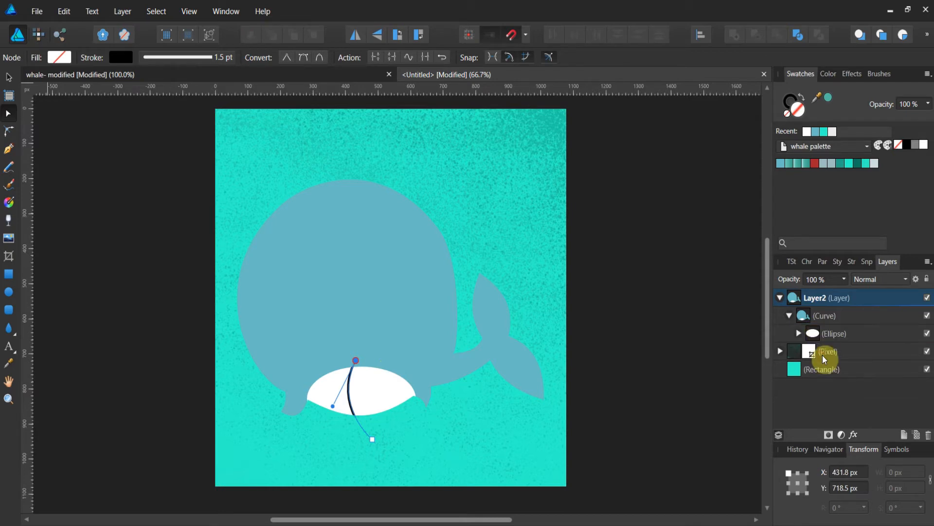
left_click(677, 335)
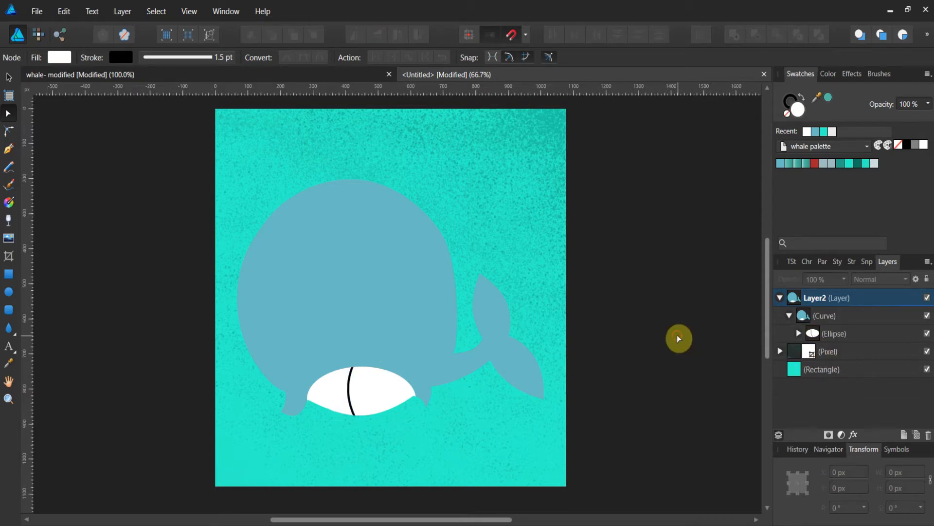
Adjust the tooth line's end nodes to refine its curve across the mouth.
left_click(351, 398)
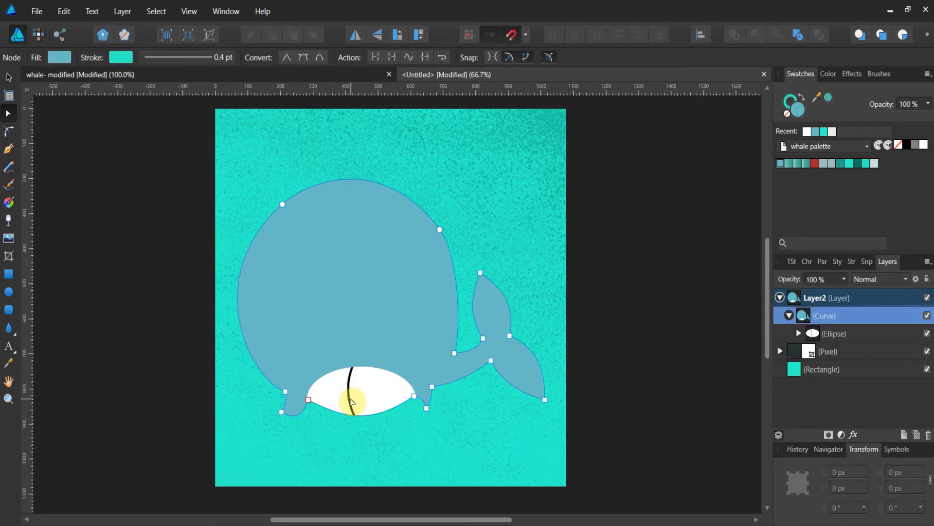
left_click(799, 335)
left_click(823, 351)
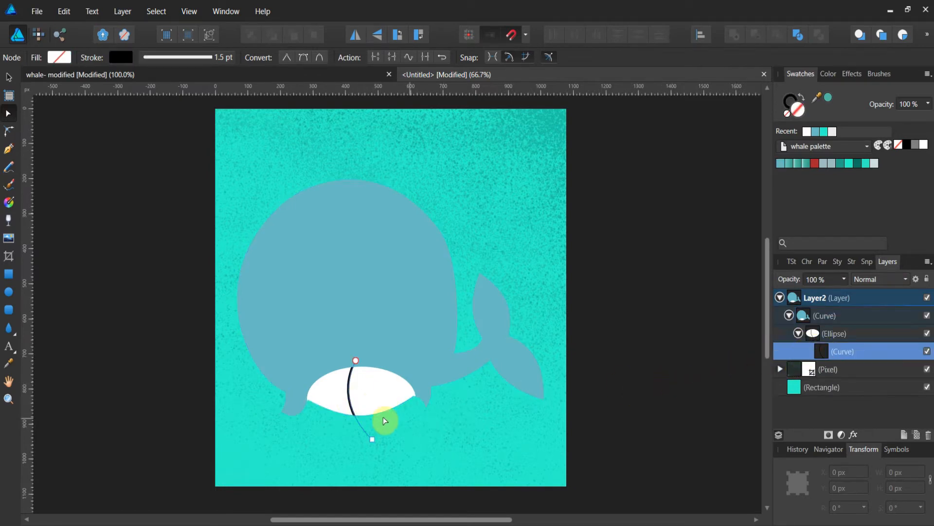
left_click_drag(374, 440, 389, 436)
left_click(357, 364)
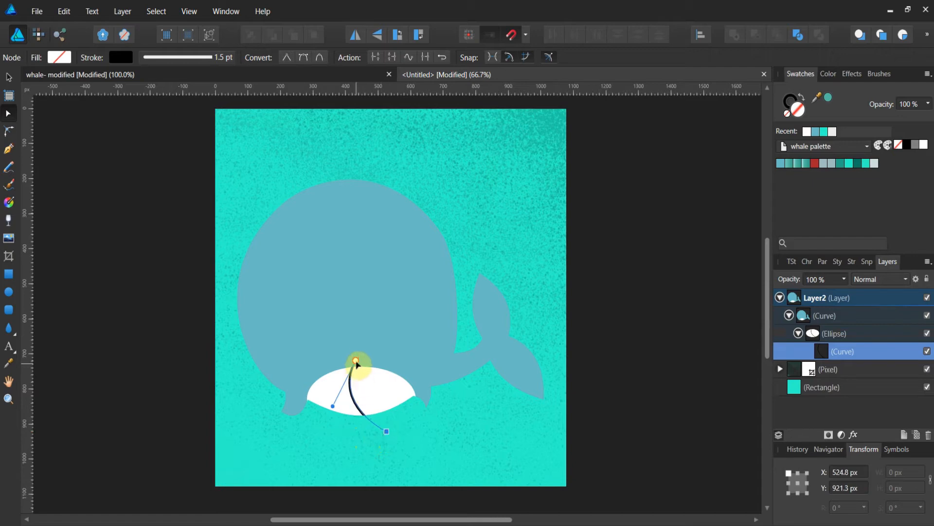
left_click_drag(357, 364, 352, 366)
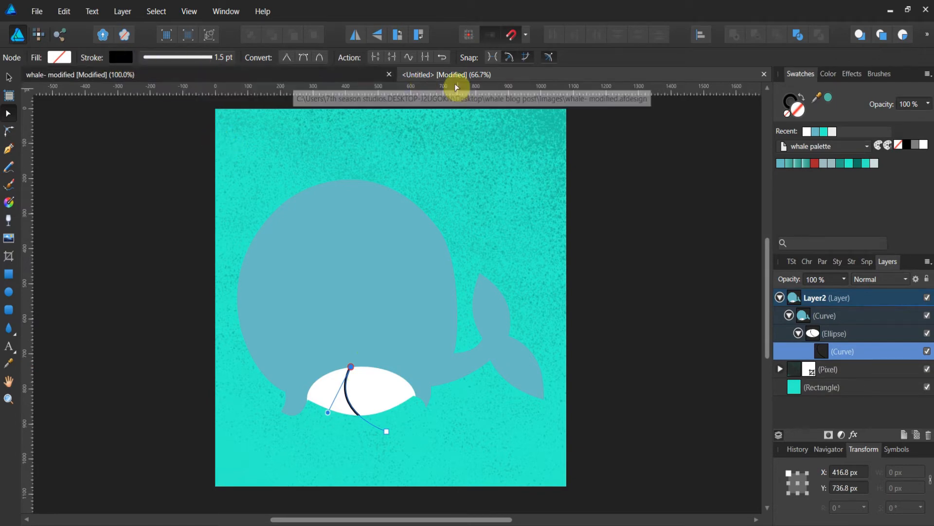
Compare the tooth lines of the original whale's mouth in the whale document.
left_click(348, 72)
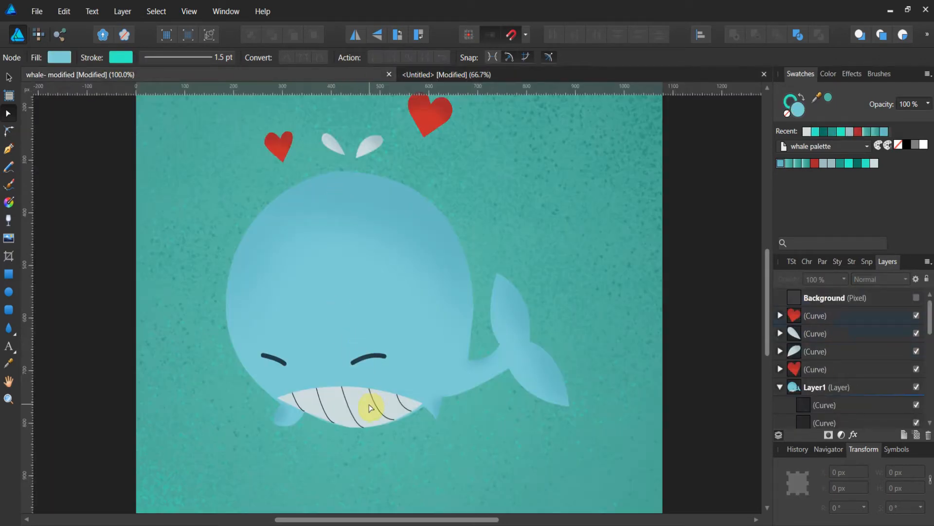
left_click(417, 75)
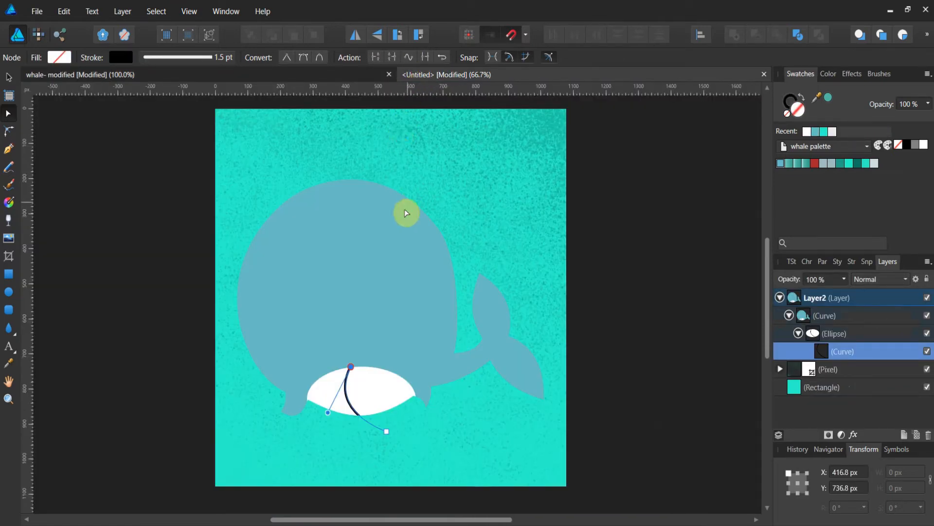
key("alt")
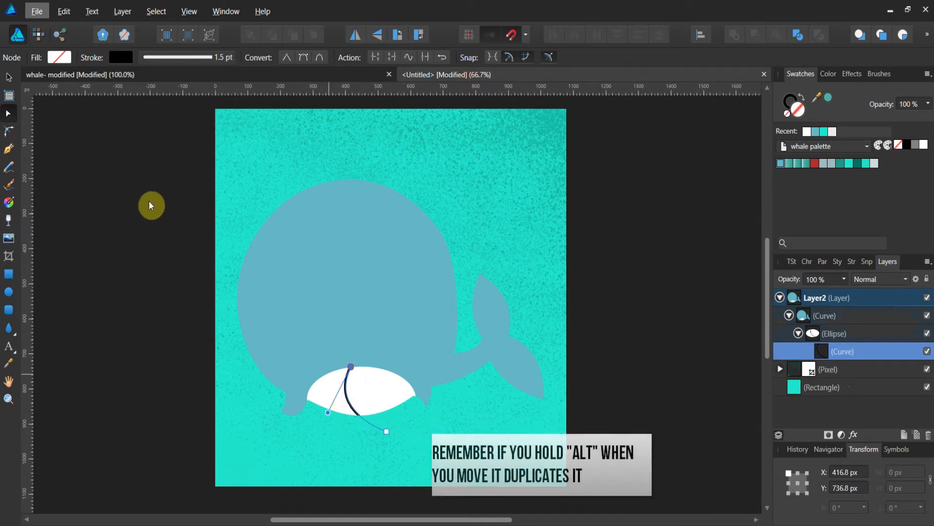
Duplicate the tooth line several times, spacing the copies across the mouth to form a row of teeth.
left_click(9, 78)
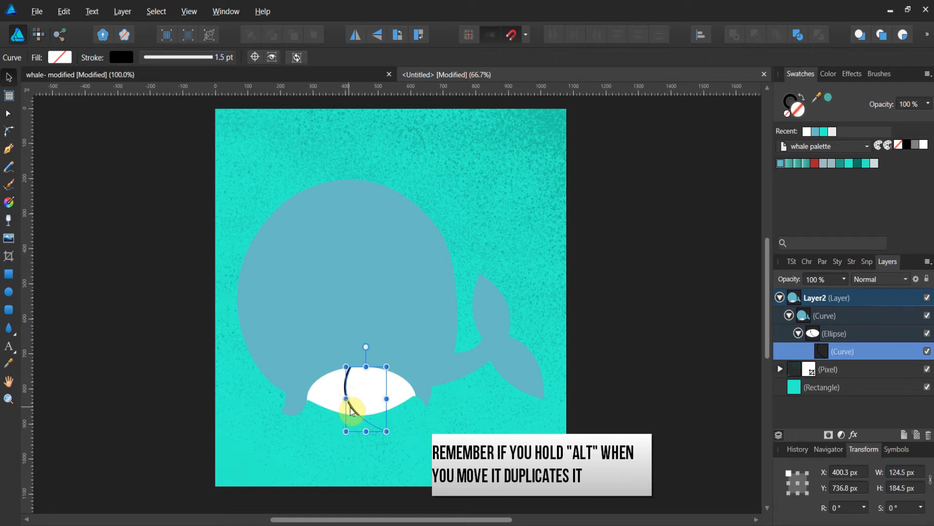
left_click_drag(353, 410, 373, 410)
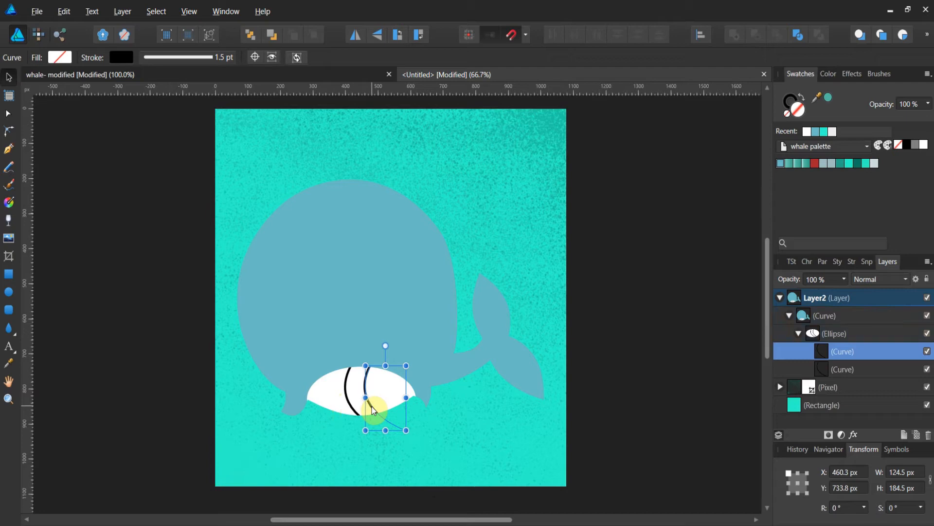
key("ctrl+j")
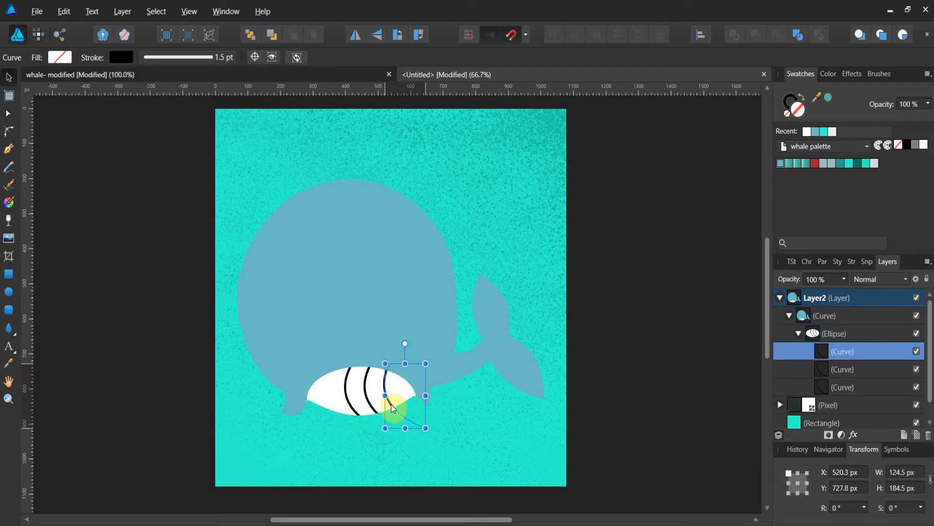
left_click(353, 408)
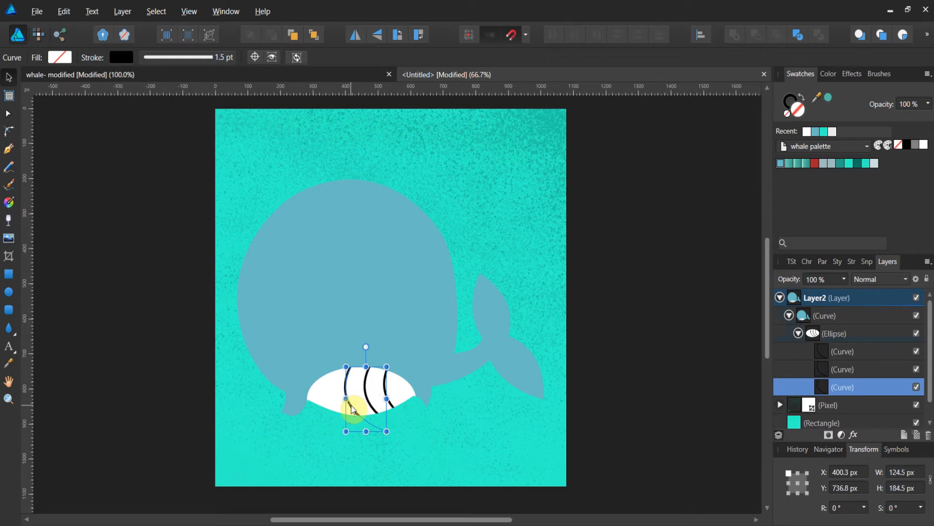
left_click_drag(348, 409, 335, 409)
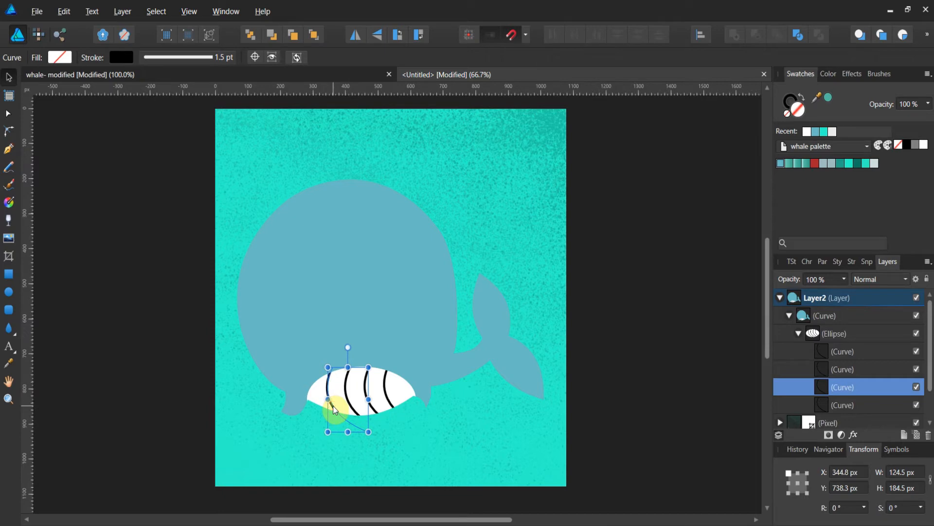
left_click_drag(330, 410, 322, 410)
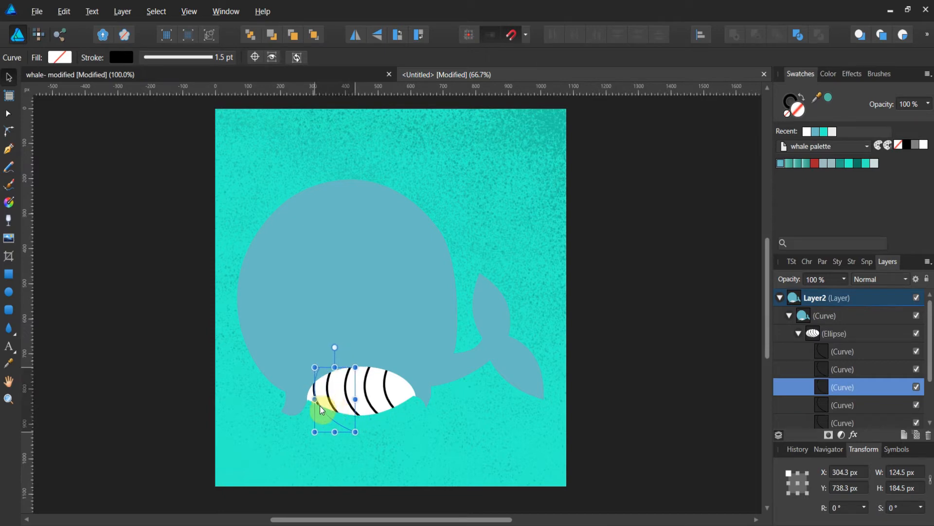
Select the rightmost tooth line in the layer stack and shift it left to even out the tooth spacing.
left_click(390, 415)
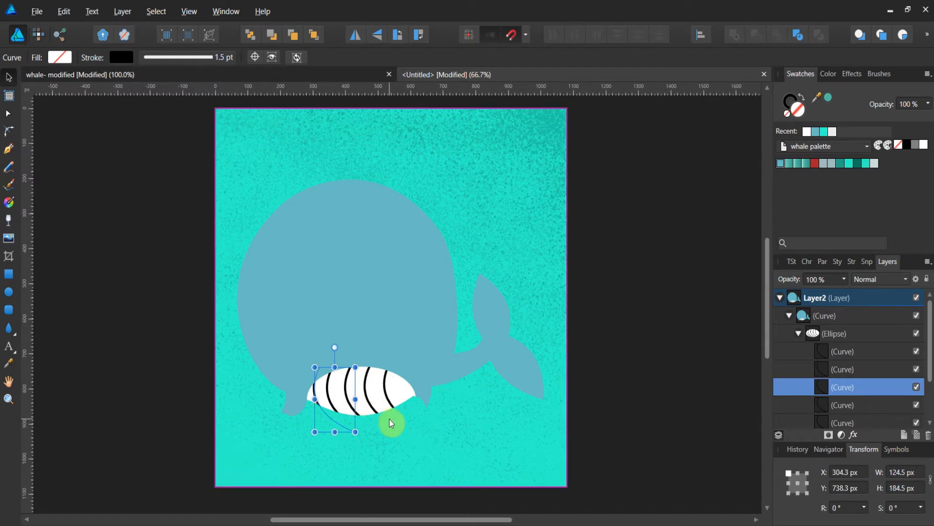
left_click(390, 404)
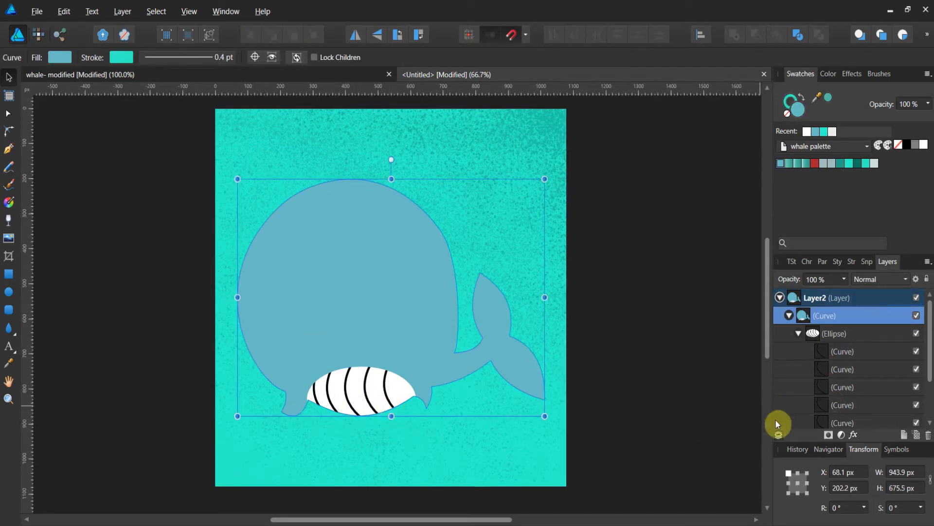
left_click(832, 422)
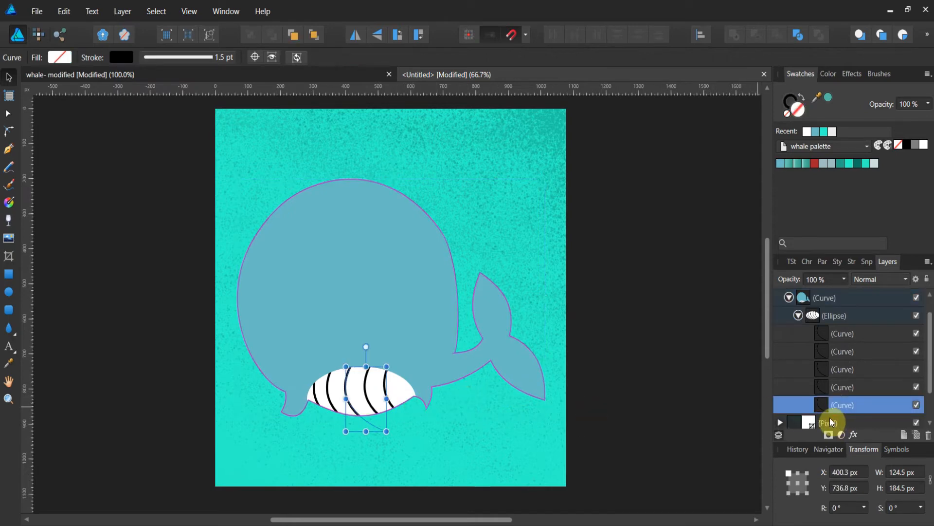
left_click(823, 390)
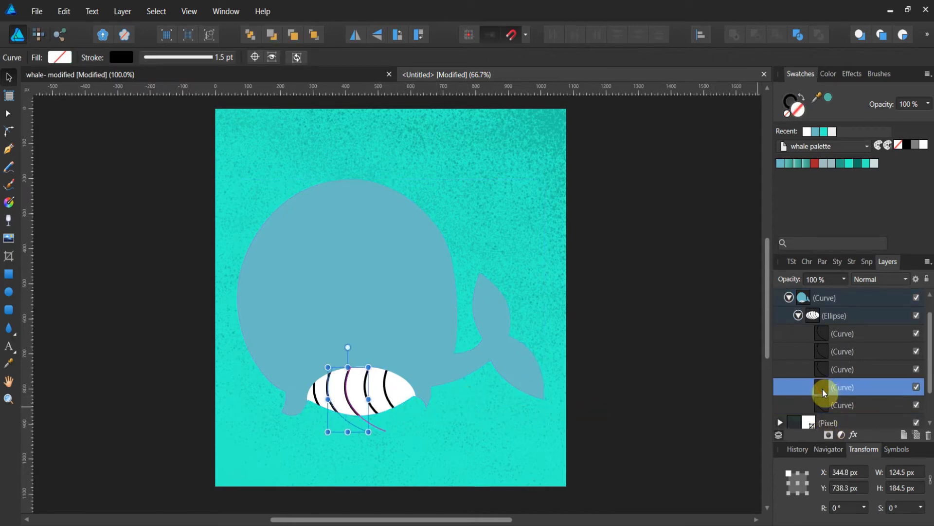
left_click(822, 334)
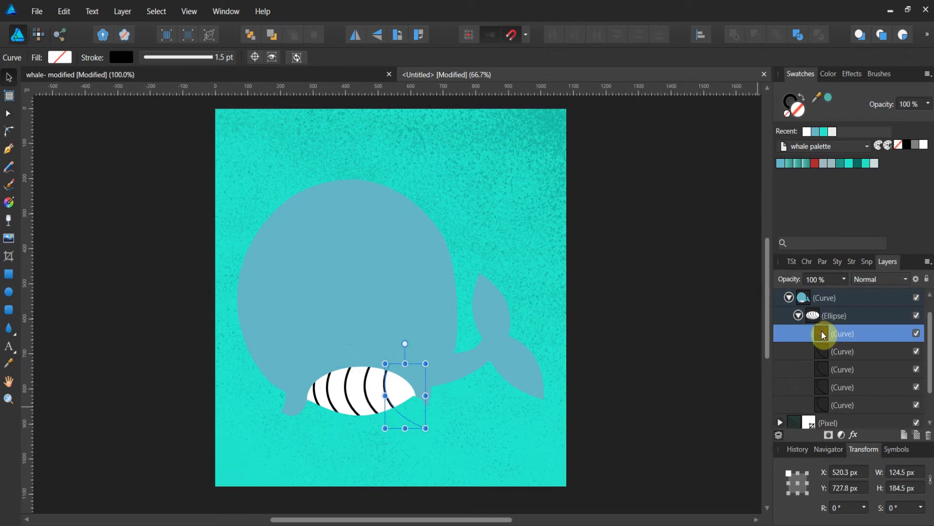
mouse_move(381, 393)
left_mouse_down()
mouse_move(396, 396)
mouse_move(369, 408)
left_mouse_up()
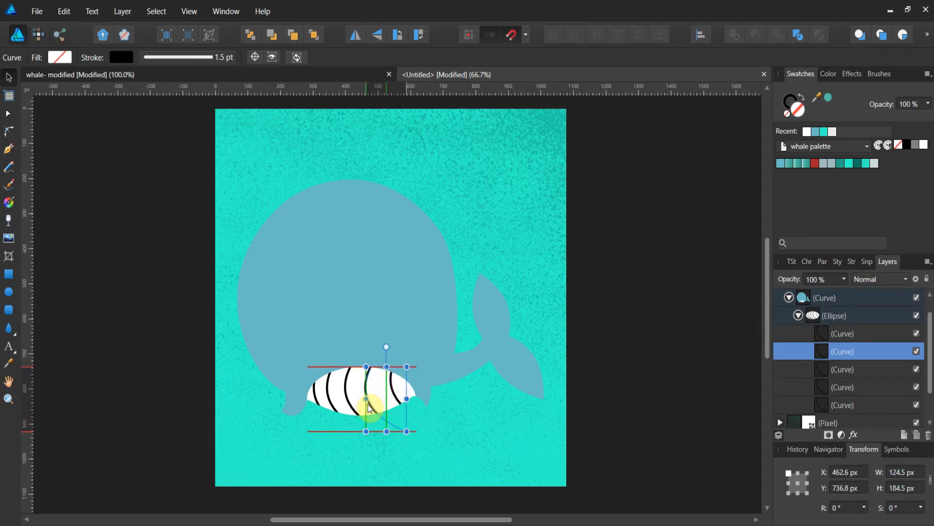
Draw a short straight line on the whale's body with the Pen tool and set its stroke width to 12.3 pt.
left_click(494, 246)
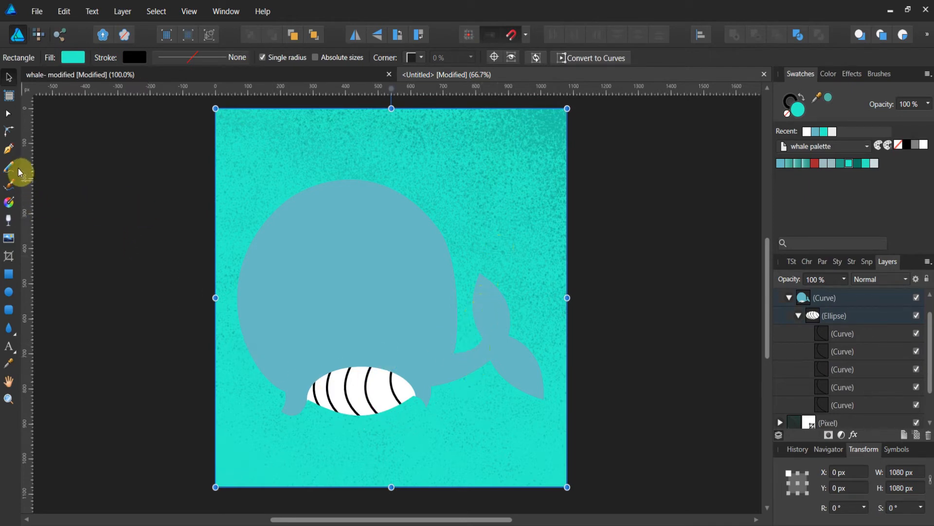
left_click(9, 150)
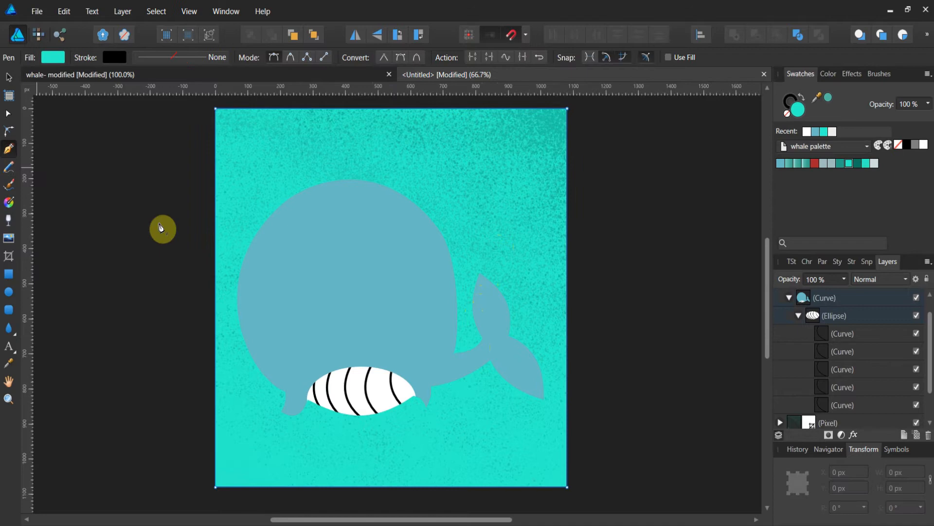
left_click(346, 317)
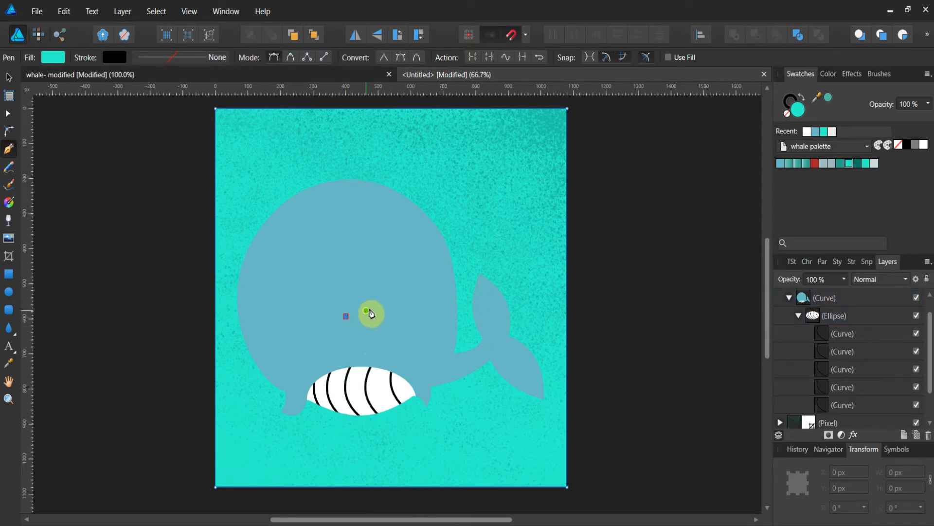
left_click(377, 304)
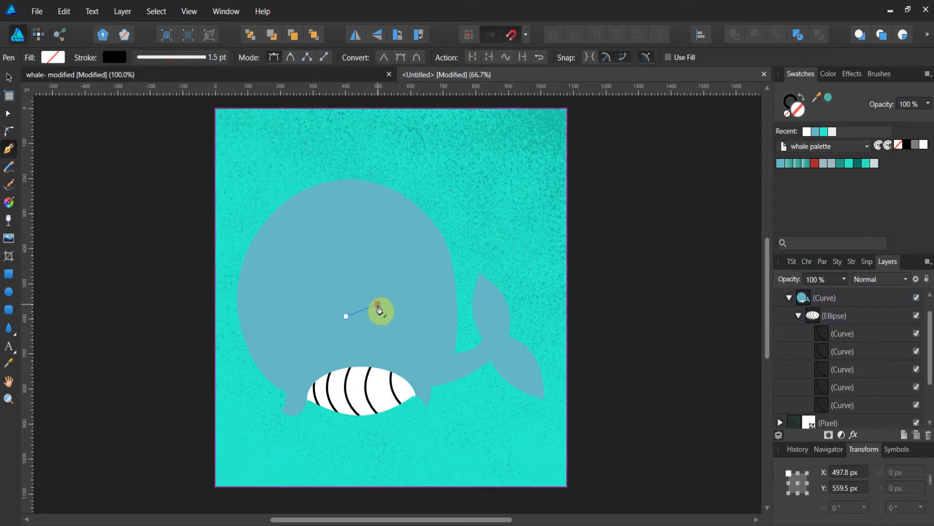
left_click(172, 57)
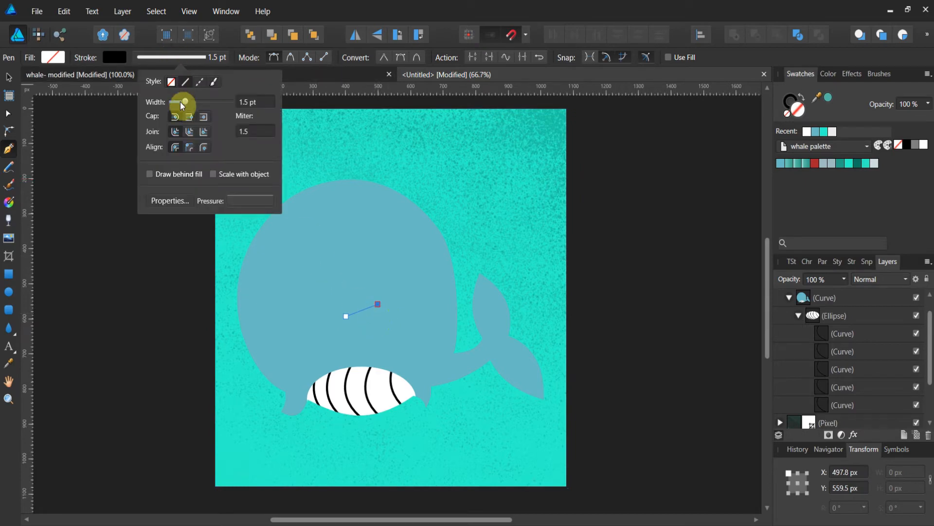
left_click_drag(185, 103, 199, 103)
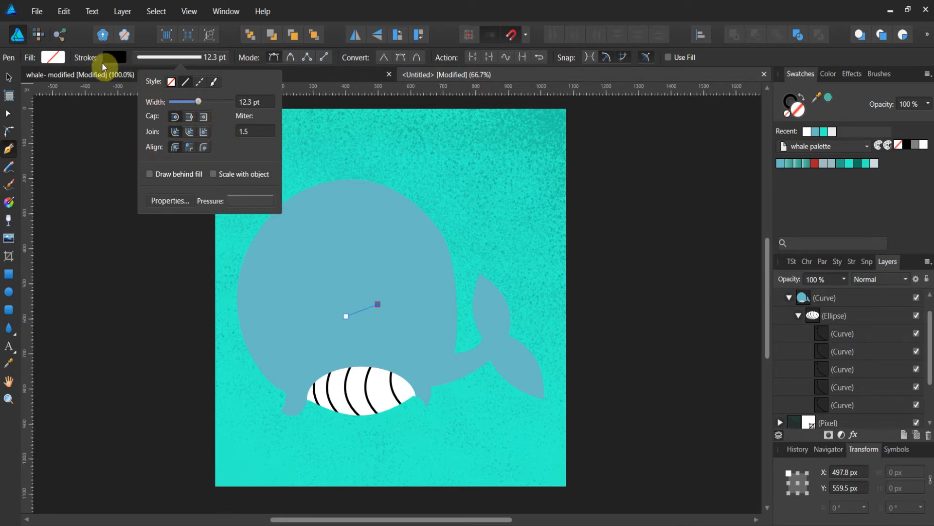
left_click(9, 78)
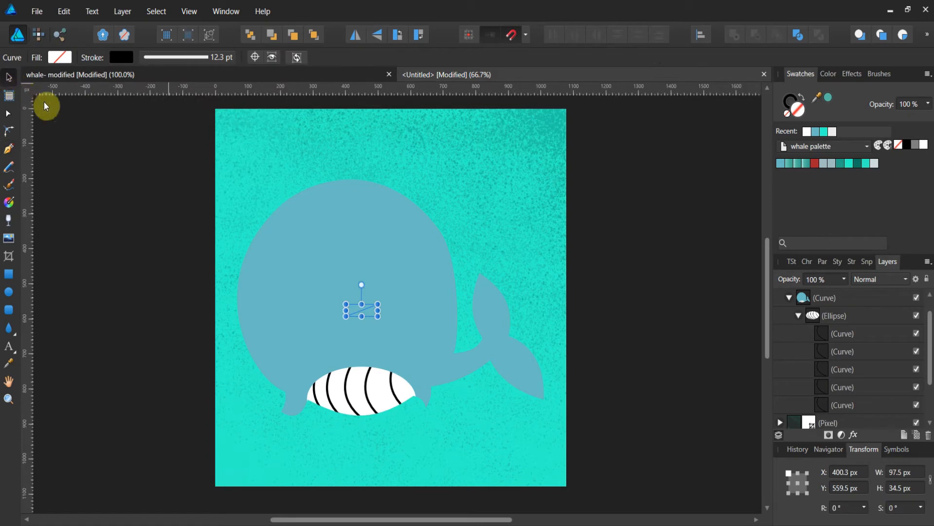
Fill the new line black and move its layer to the top of the layer stack above Layer2.
left_click(907, 144)
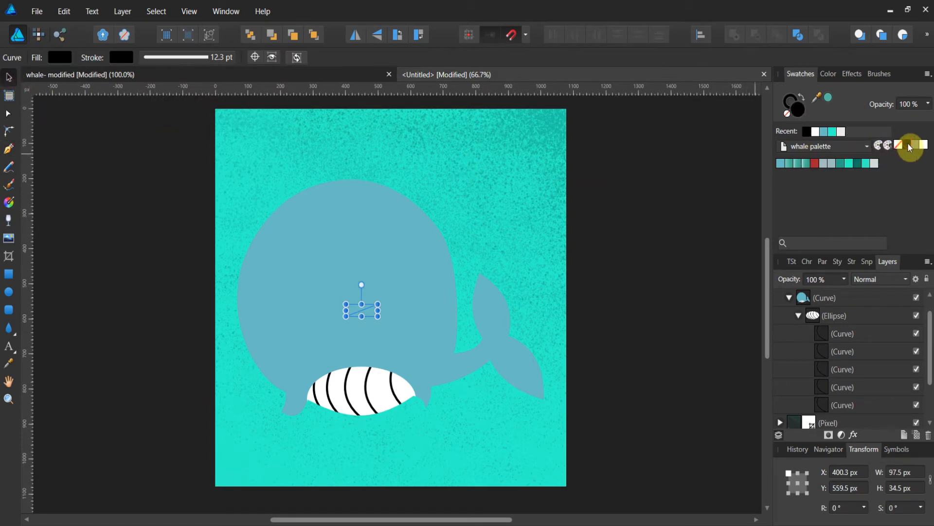
scroll(839, 325, "down", 2)
scroll(837, 324, "up", 2)
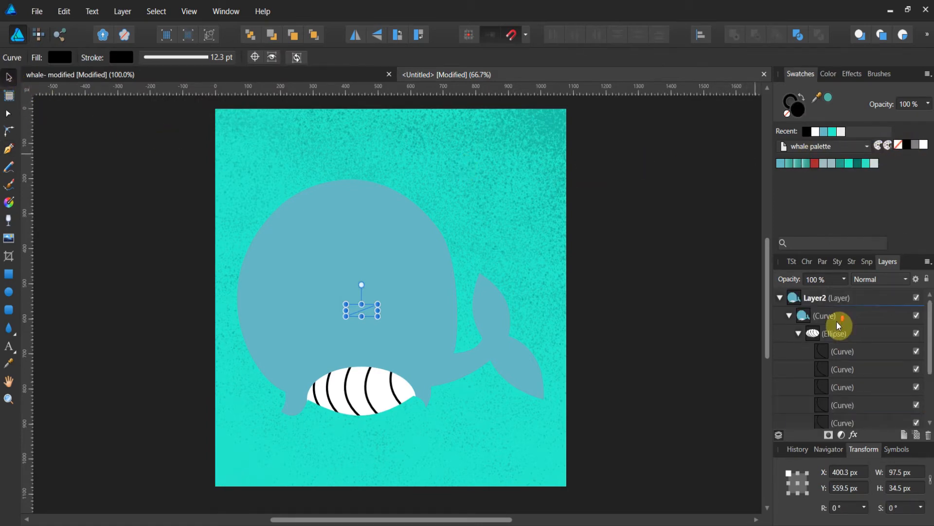
scroll(838, 323, "down", 2)
mouse_move(783, 392)
left_mouse_down()
mouse_move(793, 386)
mouse_move(794, 281)
mouse_move(794, 304)
mouse_move(791, 295)
left_mouse_up()
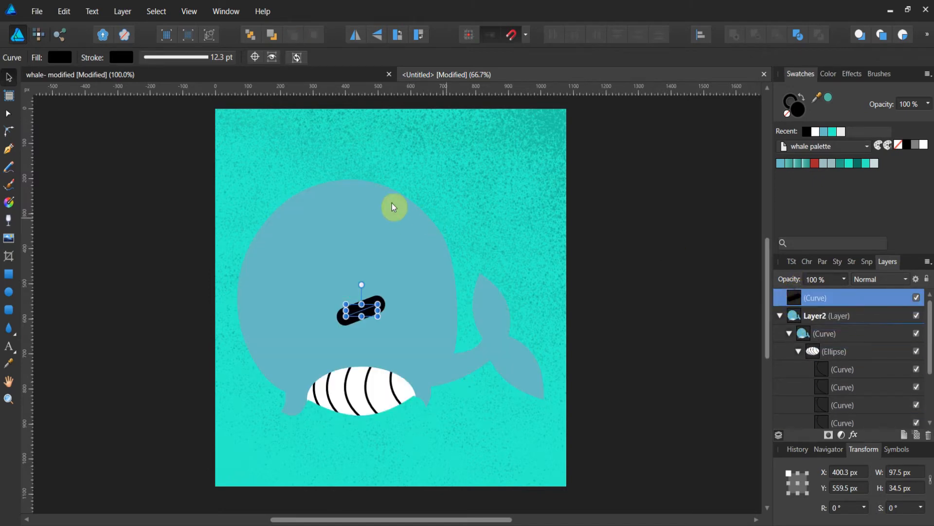
Set the line's stroke width to 4.9 pt and bend it into a curved eyelid with the Node tool.
left_click(194, 56)
left_click_drag(208, 101, 195, 106)
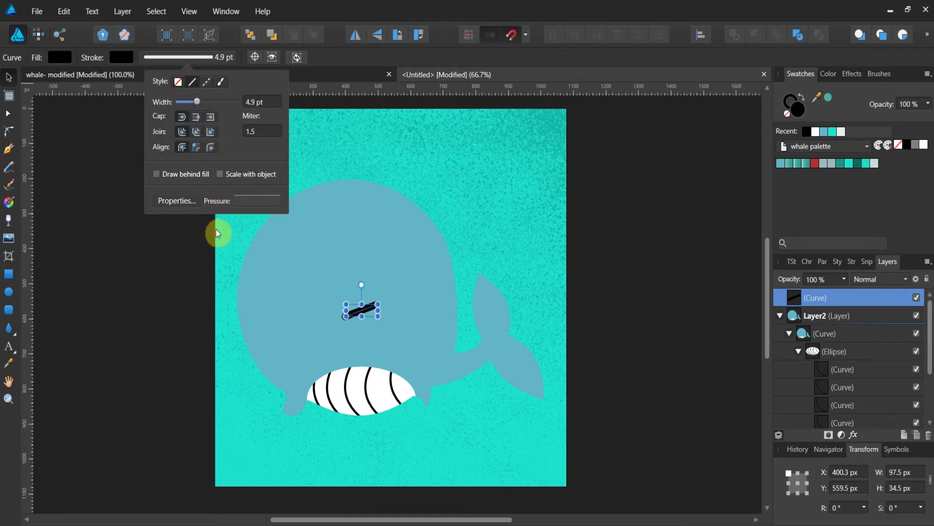
left_click(9, 113)
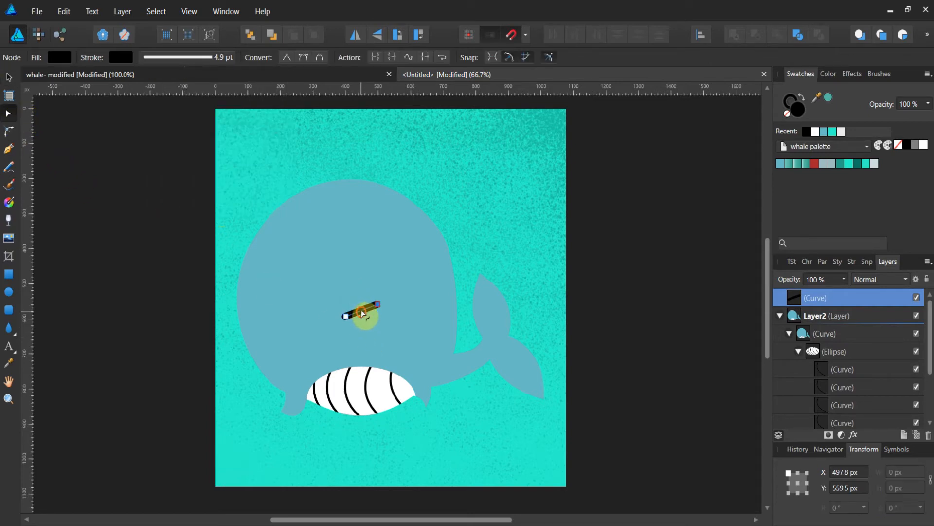
left_click_drag(360, 311, 361, 310)
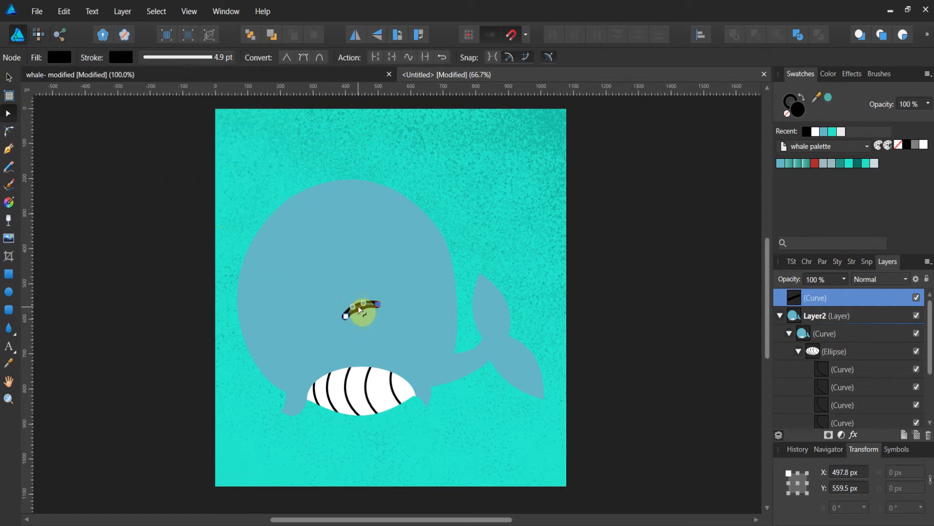
left_click(98, 290)
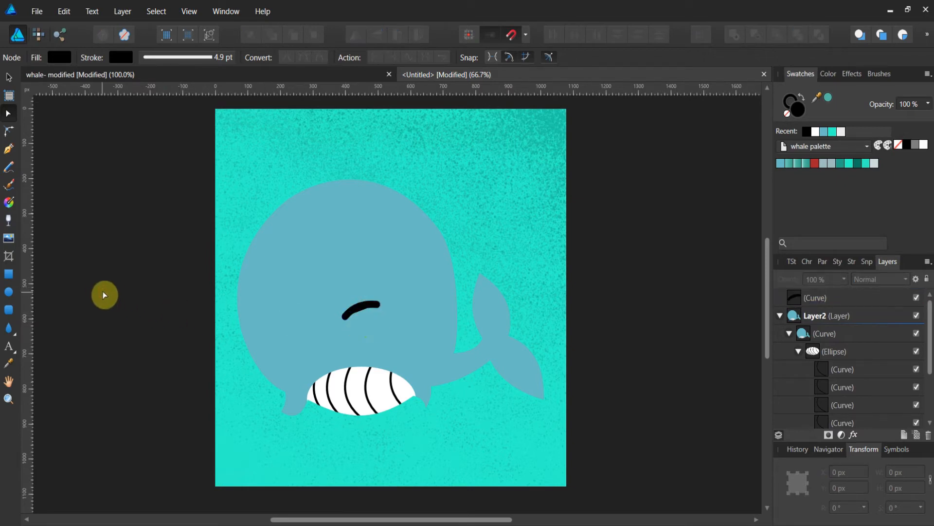
Draw a black ellipse about 32 px wide under the eyelid as the whale's eye.
left_click(10, 292)
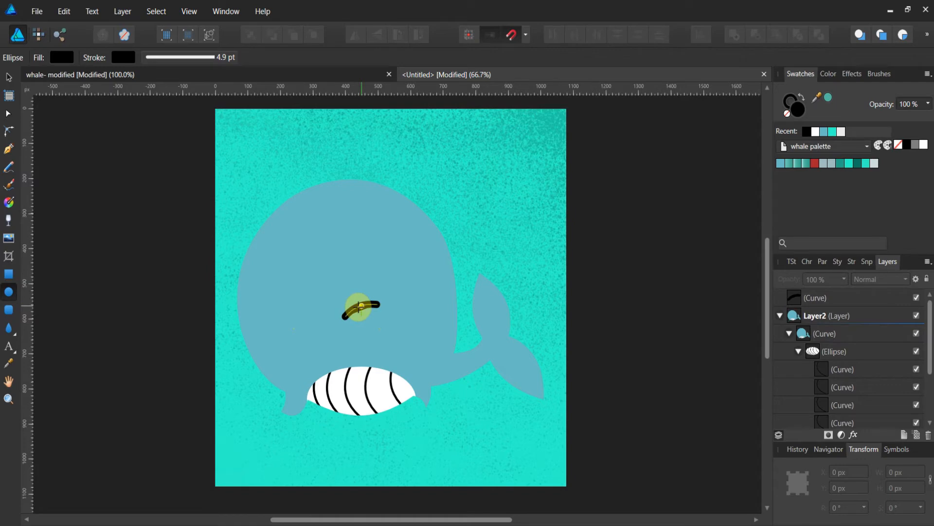
left_click_drag(361, 309, 372, 315)
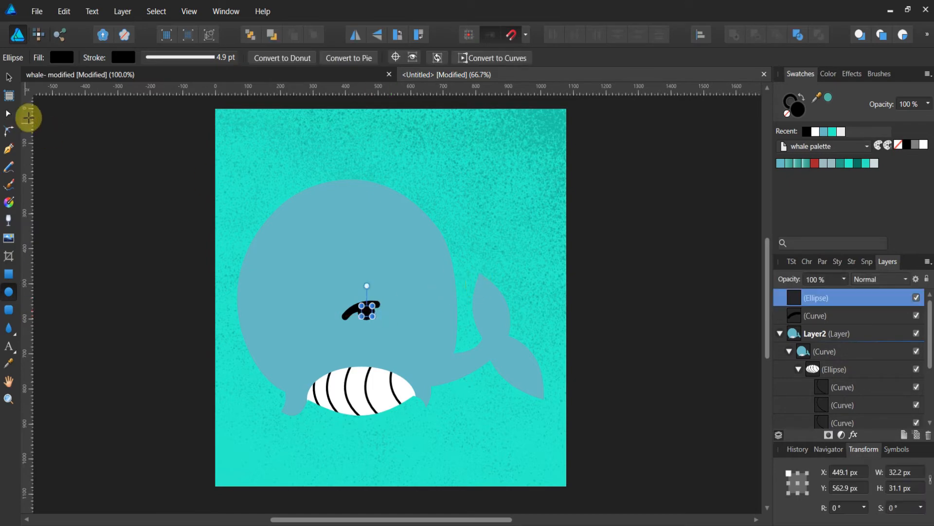
left_click(9, 78)
left_click(67, 162)
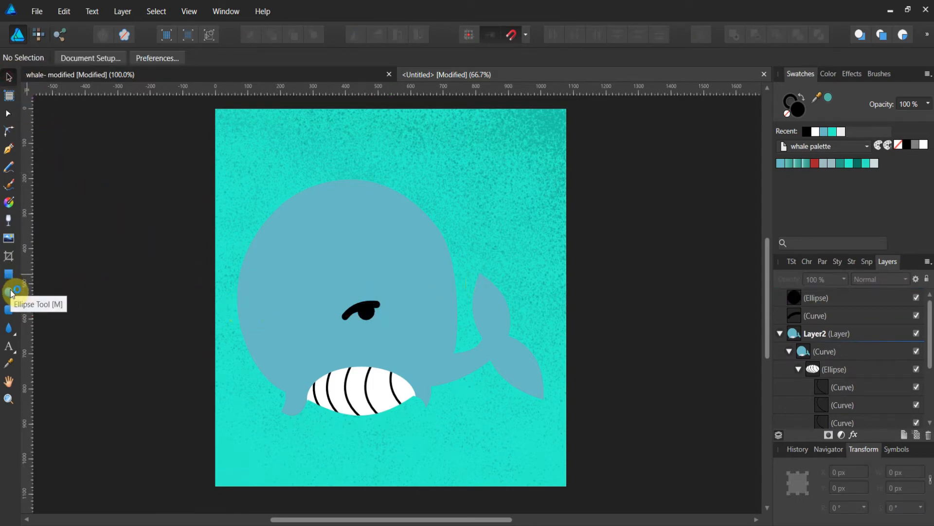
Draw a small ellipse about 16 px wide inside the eye and fill it white as a highlight.
left_click(9, 292)
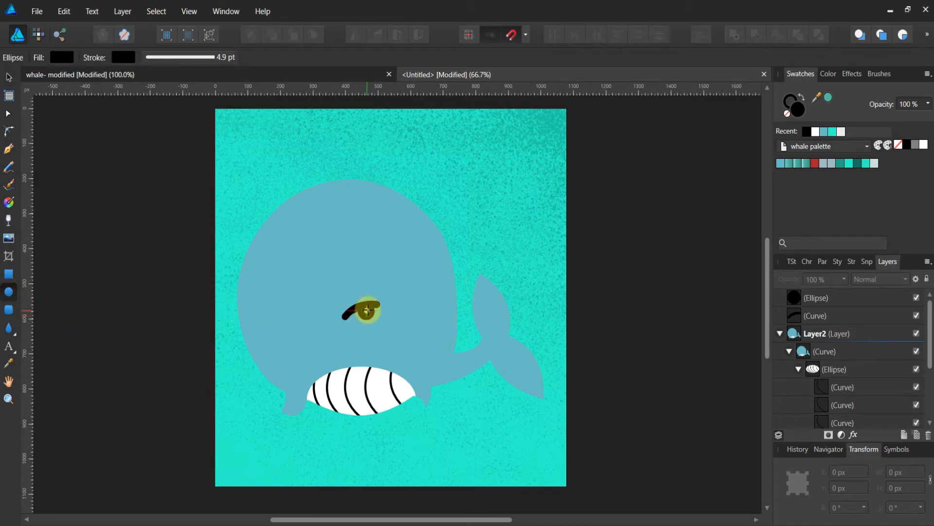
left_click_drag(366, 311, 371, 311)
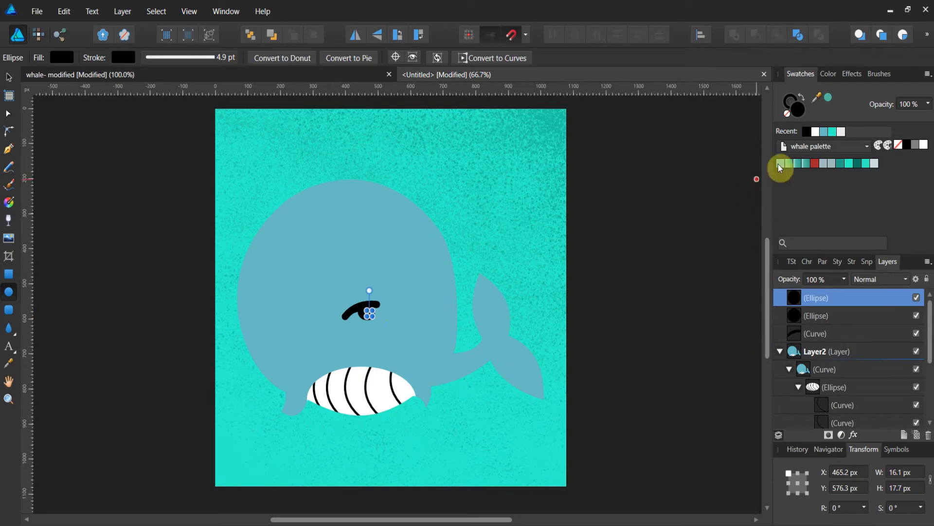
left_click(816, 131)
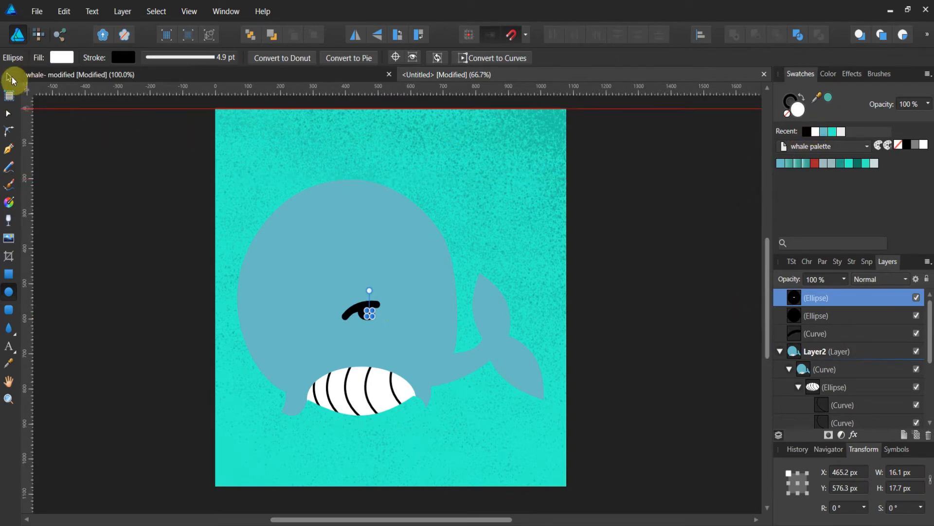
left_click(10, 78)
left_click(68, 207)
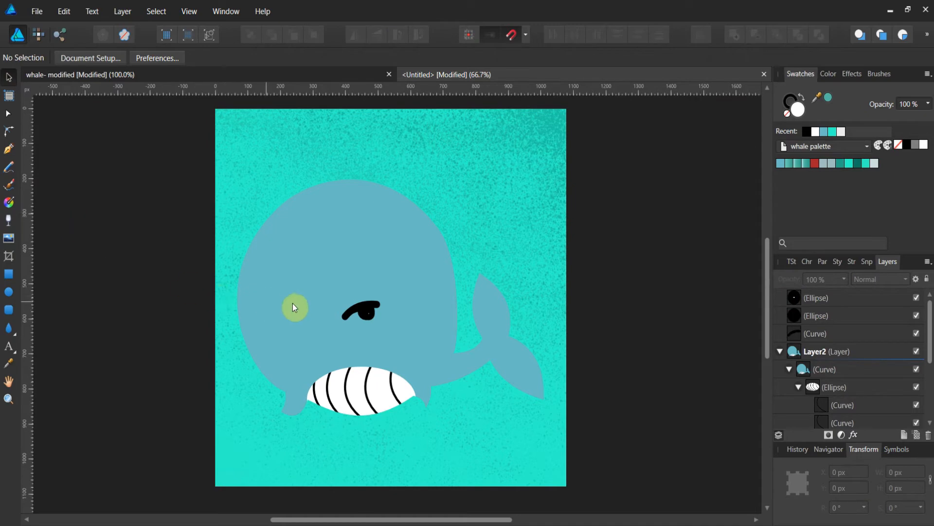
Remove the highlight's stroke, shrink it to about 18 px wide and reposition it inside the eye.
left_click(9, 399)
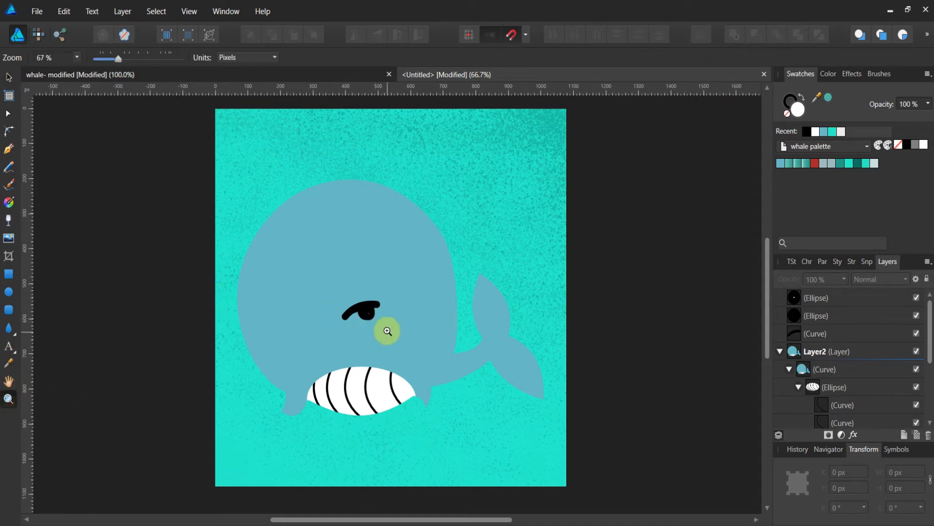
left_click_drag(375, 315, 615, 257)
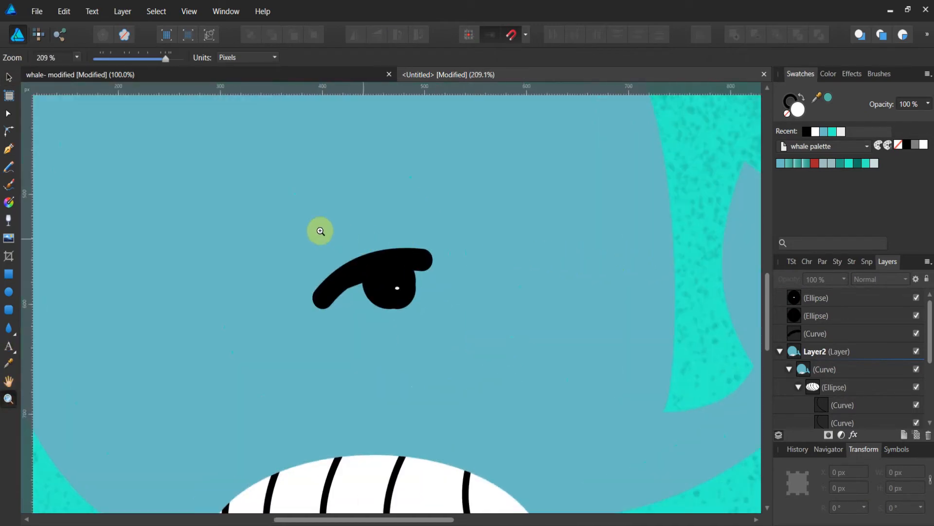
left_click(9, 78)
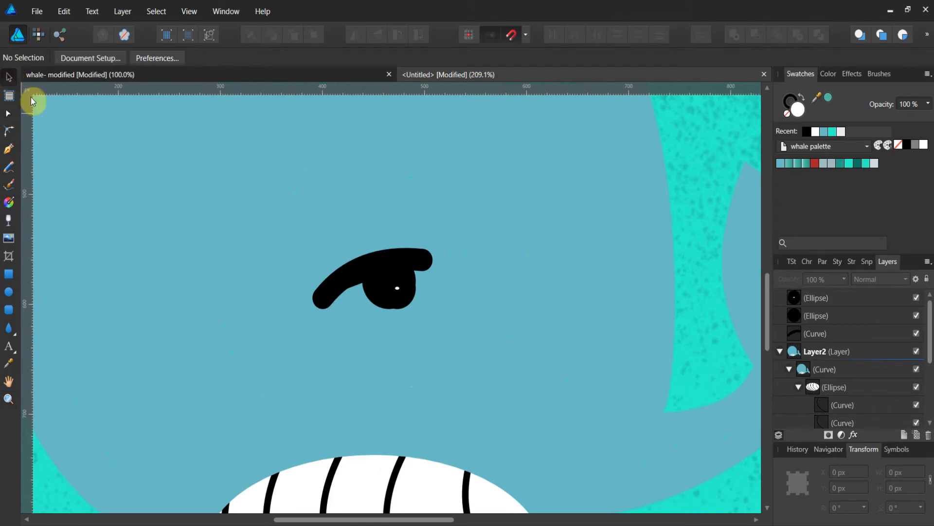
left_click(399, 290)
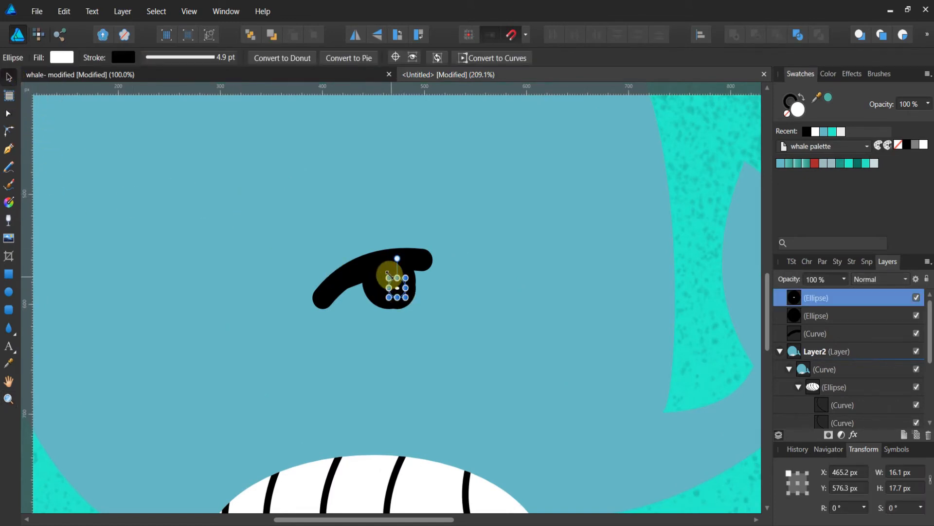
left_click_drag(387, 276, 380, 273)
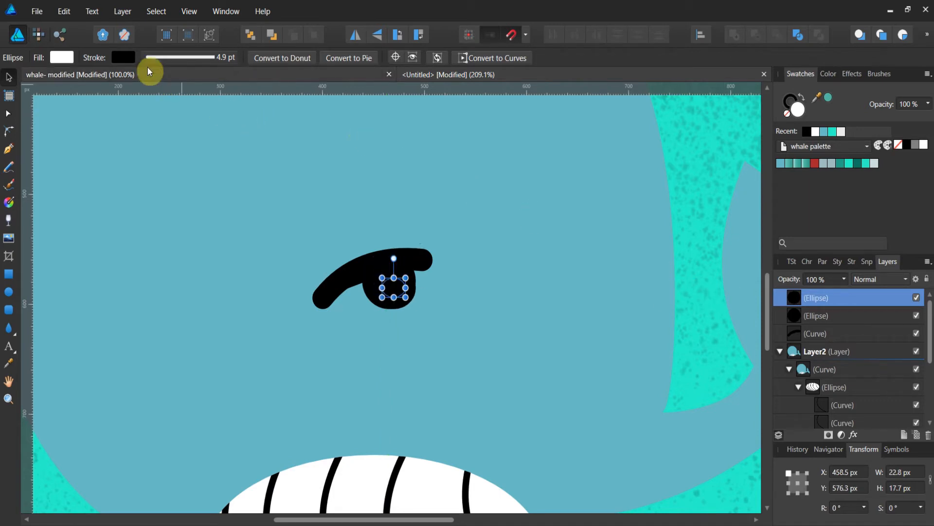
left_click(129, 58)
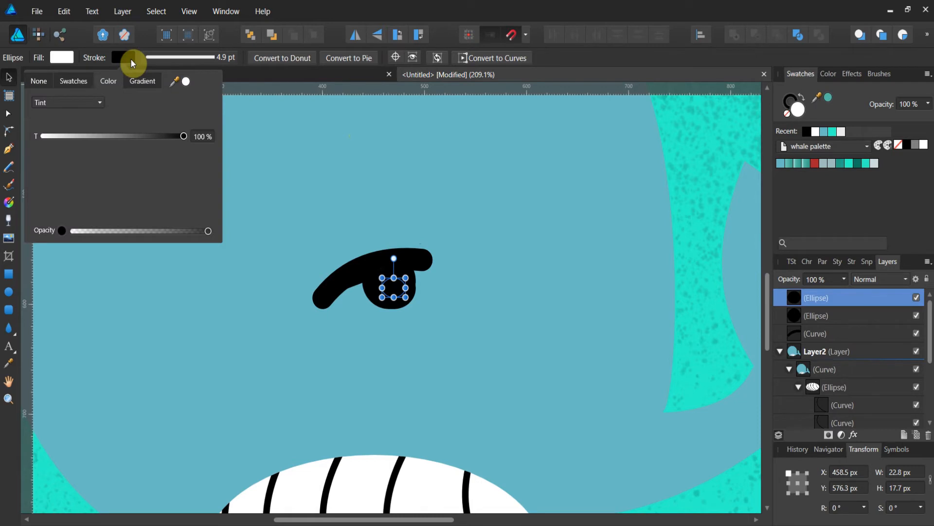
left_click(43, 85)
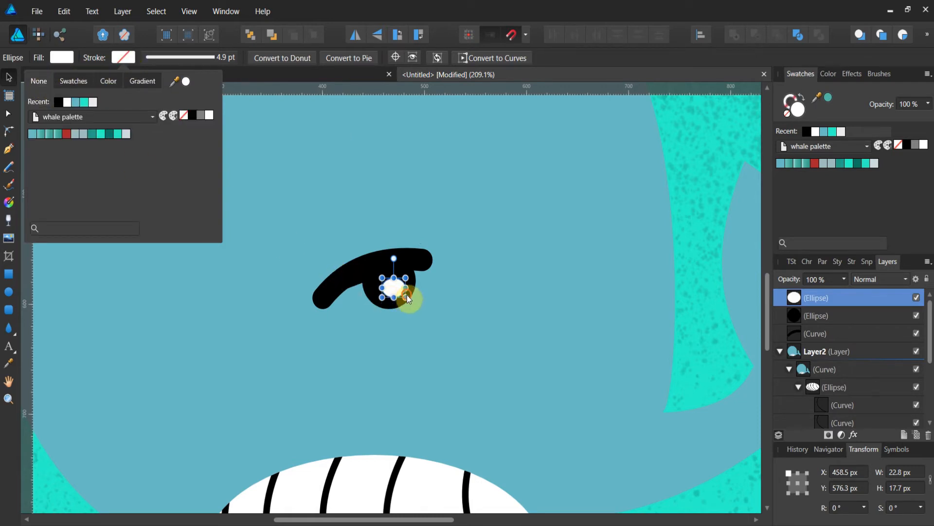
left_click_drag(407, 299, 398, 287)
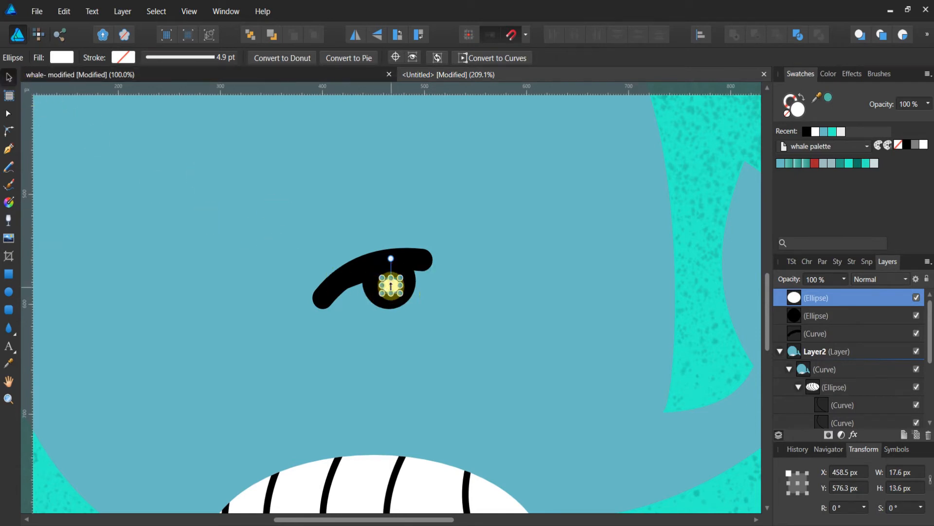
left_click_drag(390, 286, 394, 290)
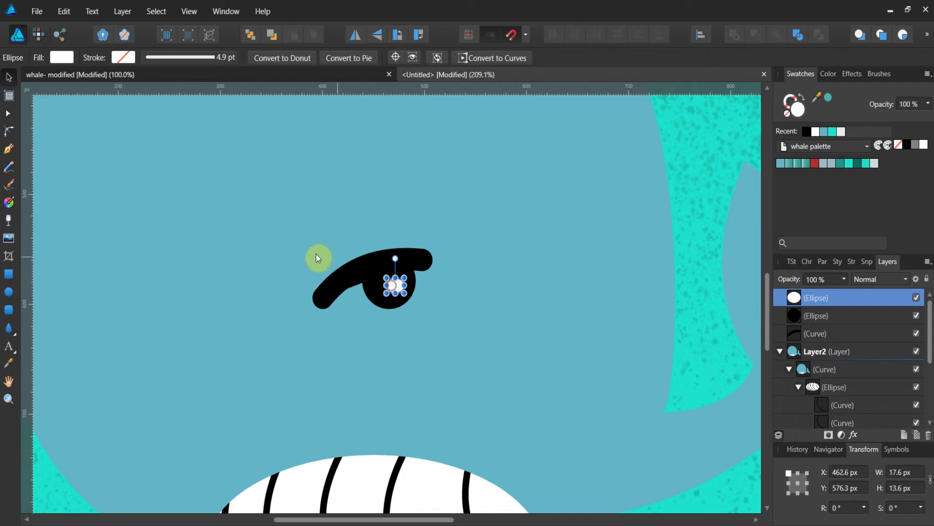
left_click(314, 257)
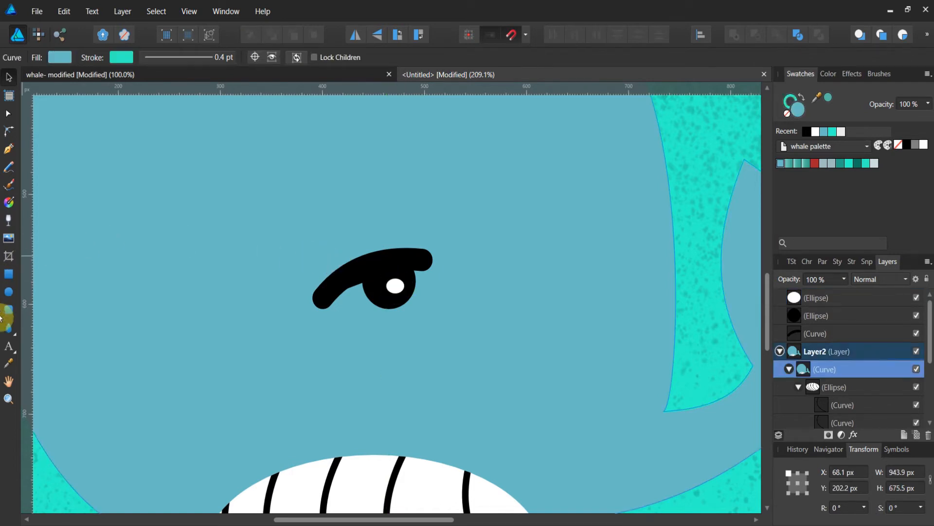
Group the eyelid curve, the eye ellipse and the highlight ellipse together.
left_click(9, 398)
left_click_drag(345, 317, 177, 339)
left_click_drag(262, 333, 156, 344)
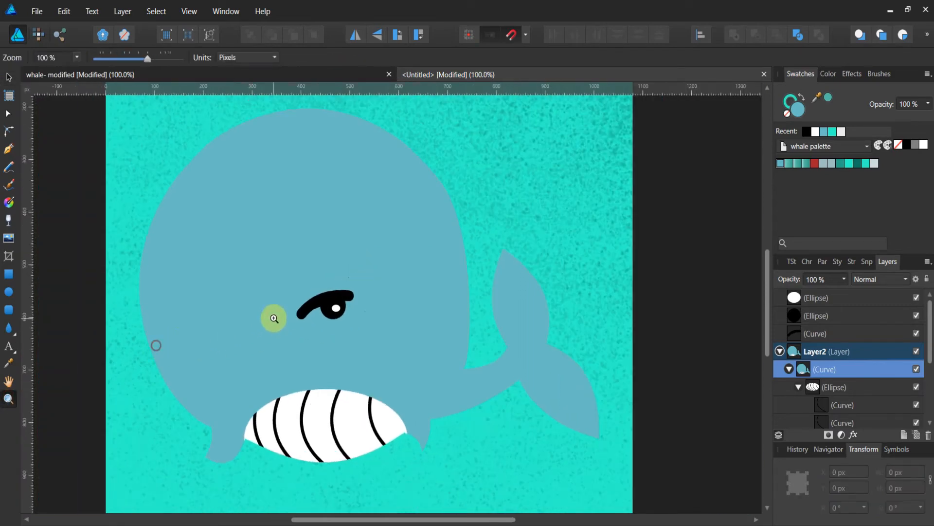
left_click(9, 77)
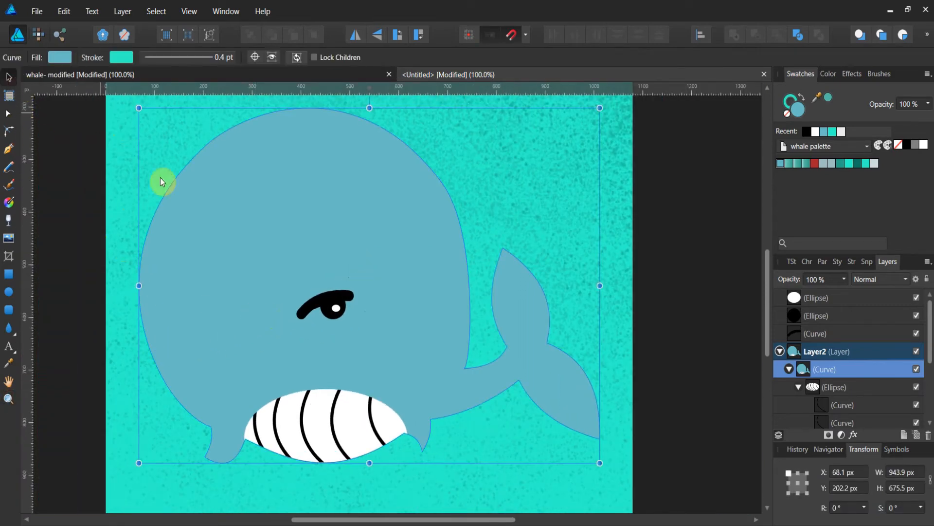
left_click(811, 303)
left_click(812, 317, "shift")
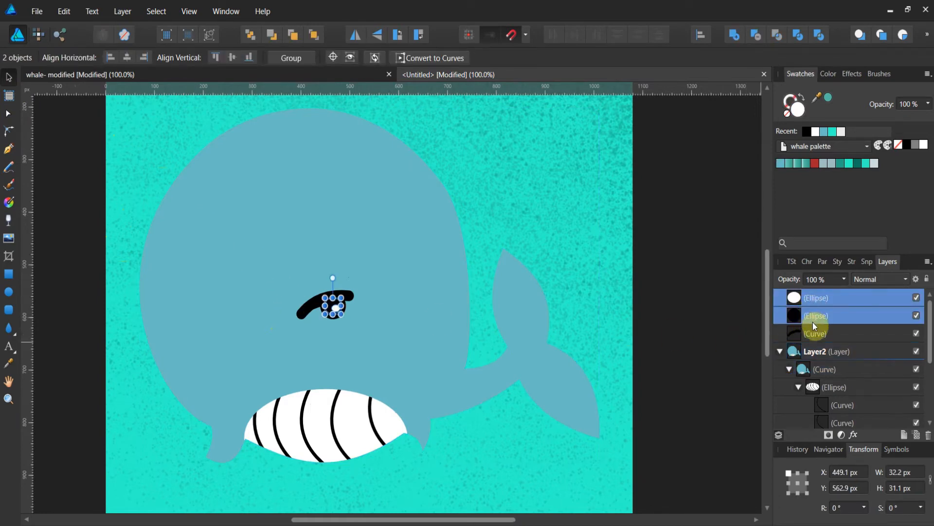
left_click(813, 333, "shift")
right_click(813, 330)
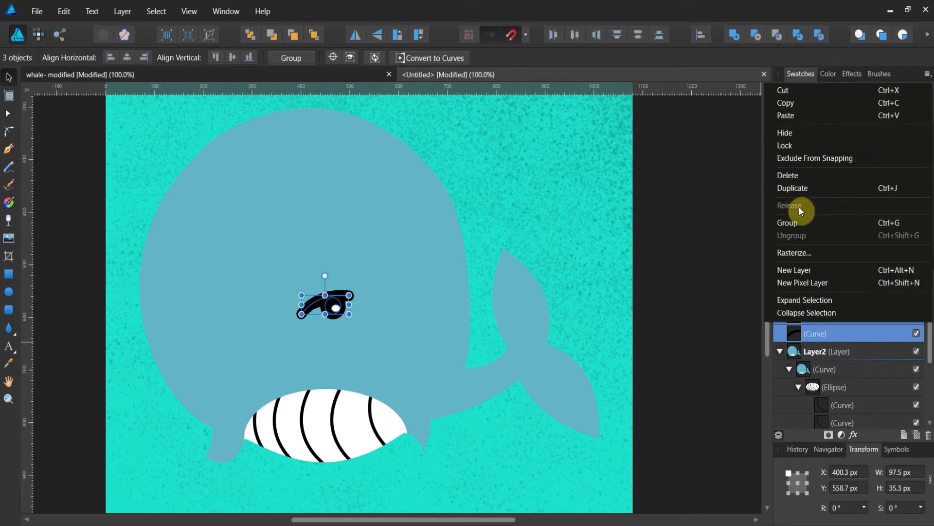
left_click(799, 223)
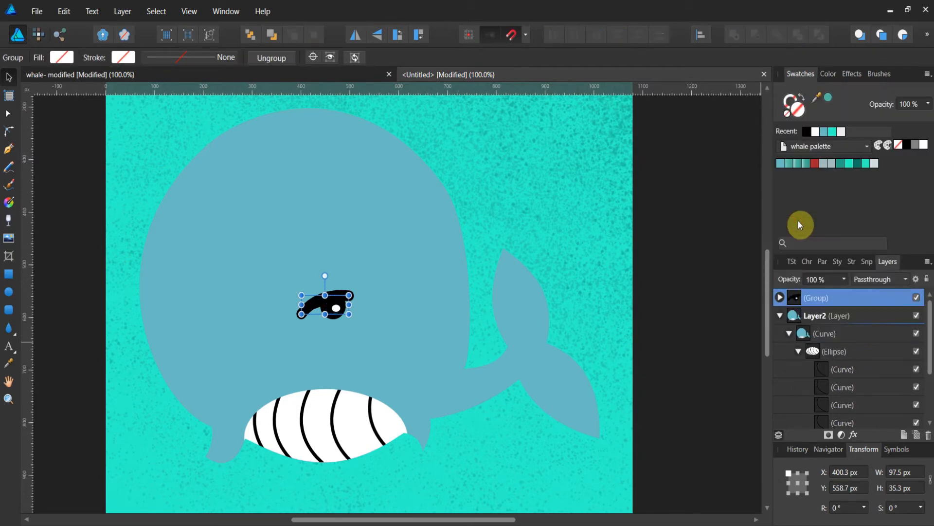
Rename the new group as eye.
key("y")
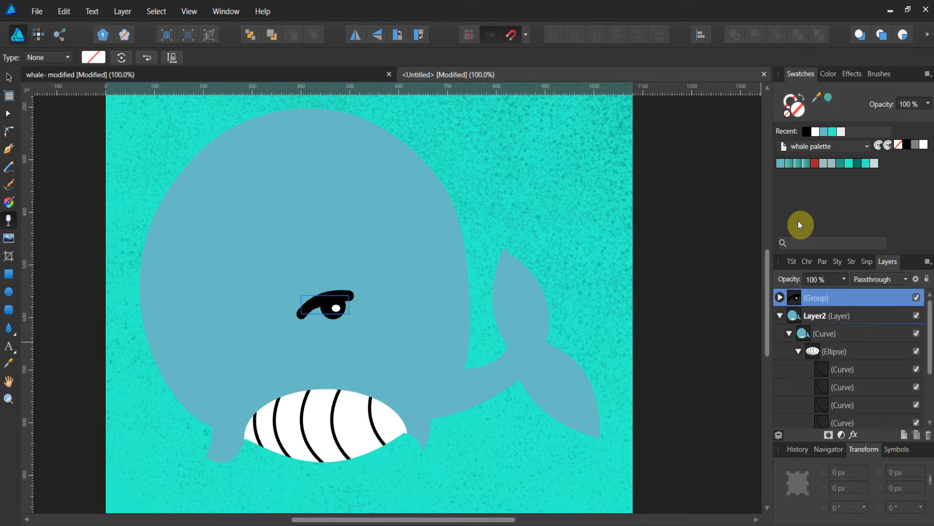
double_click(821, 296)
type("eye")
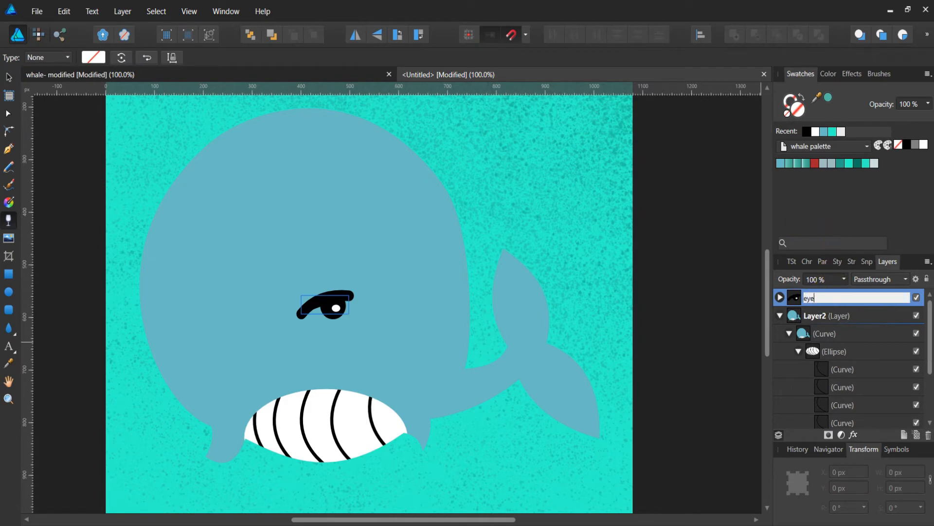
left_click(724, 306)
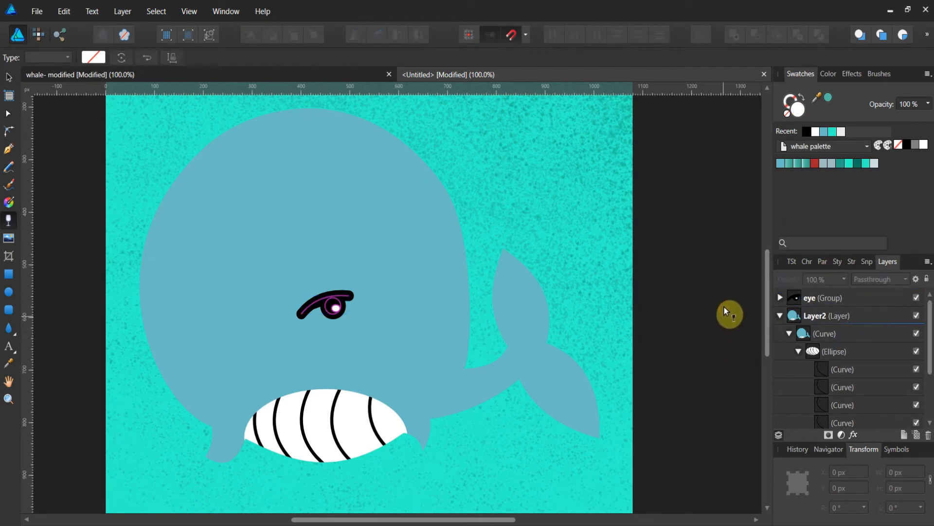
Duplicate the eye group and move the copy to the left side of the whale's face.
left_click(823, 300)
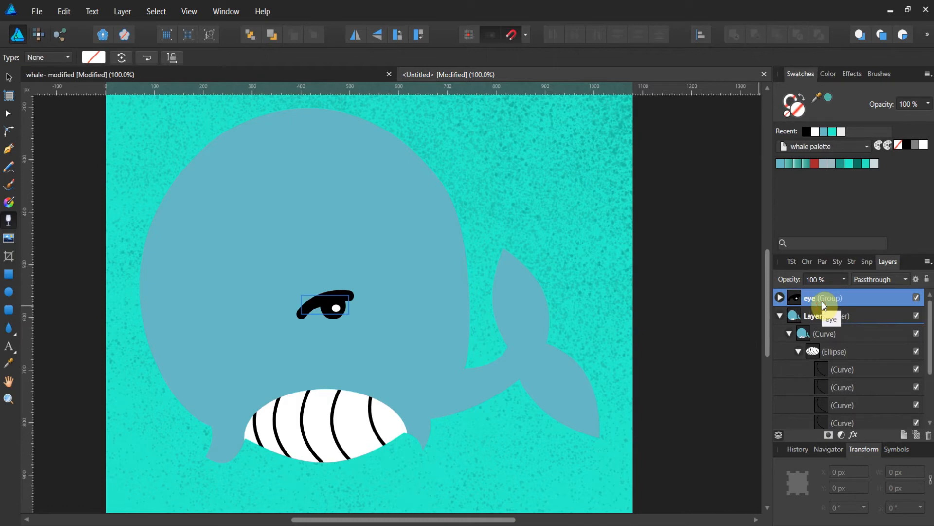
right_click(822, 302)
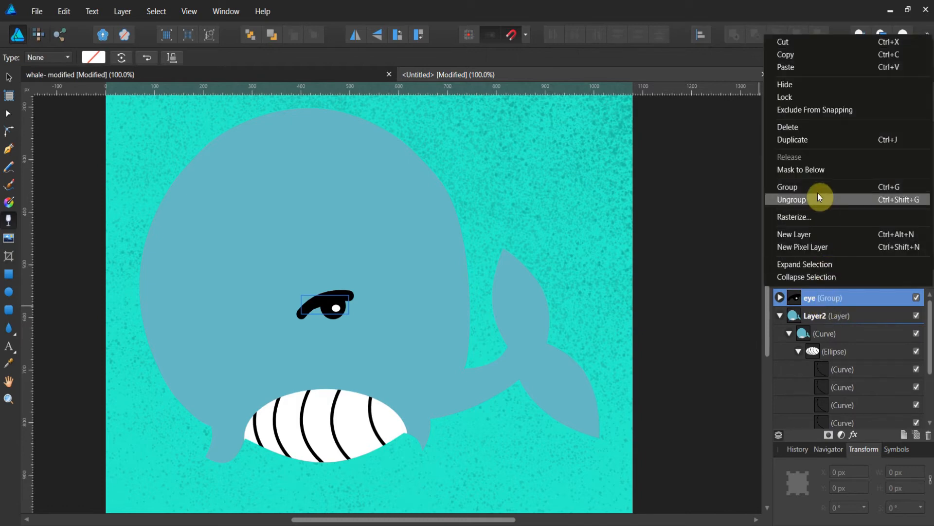
left_click(806, 138)
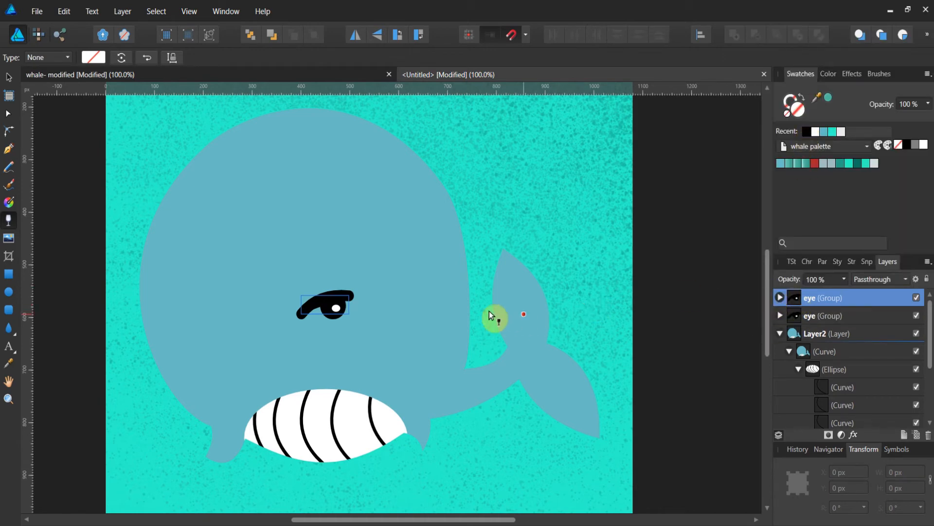
left_click(11, 79)
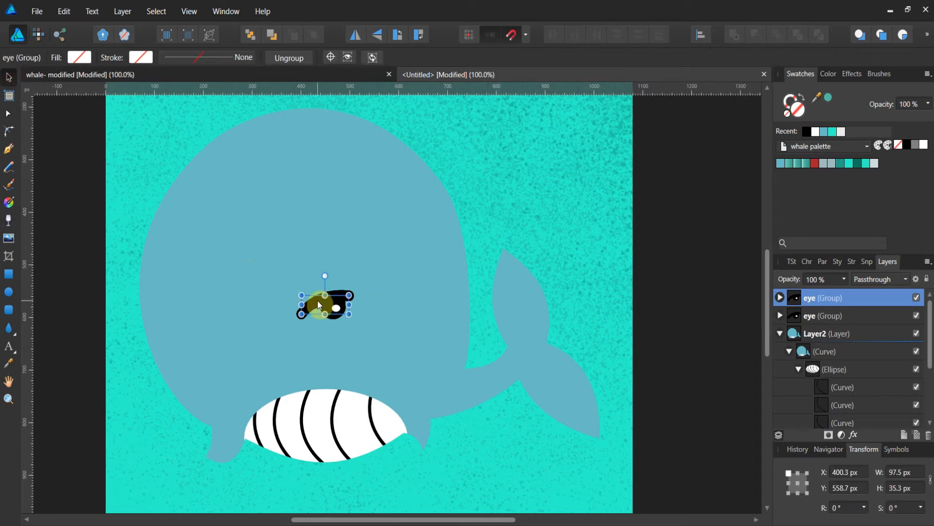
left_click_drag(319, 303, 224, 322)
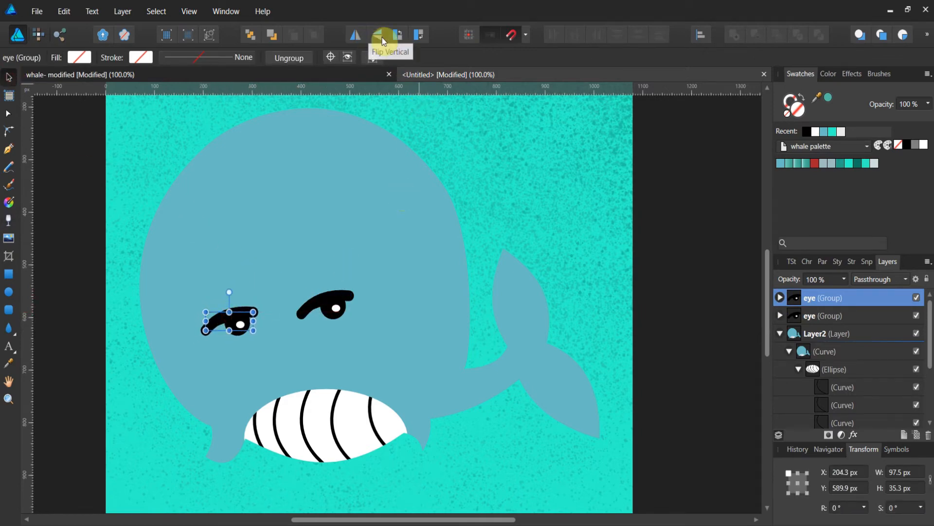
Flip the copied eye horizontally and adjust its position on the left of the face.
left_click(357, 36)
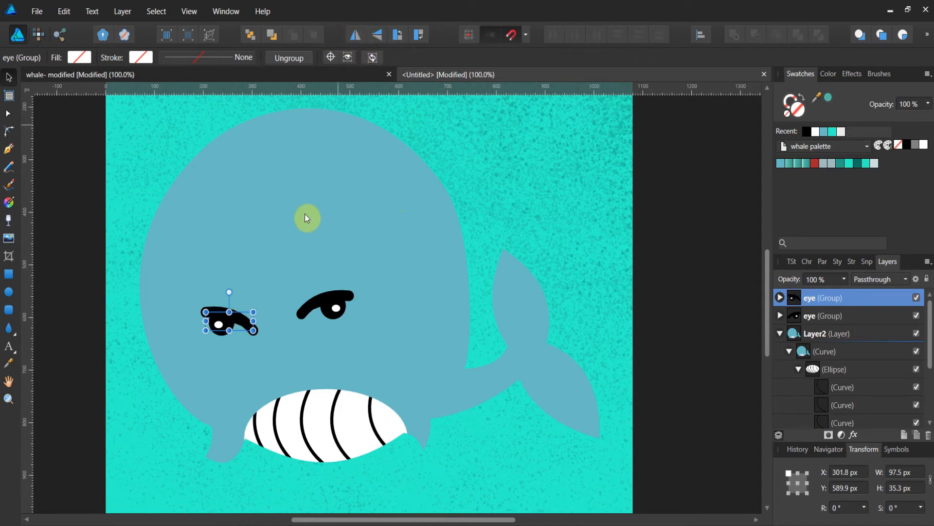
left_click_drag(230, 313, 204, 334)
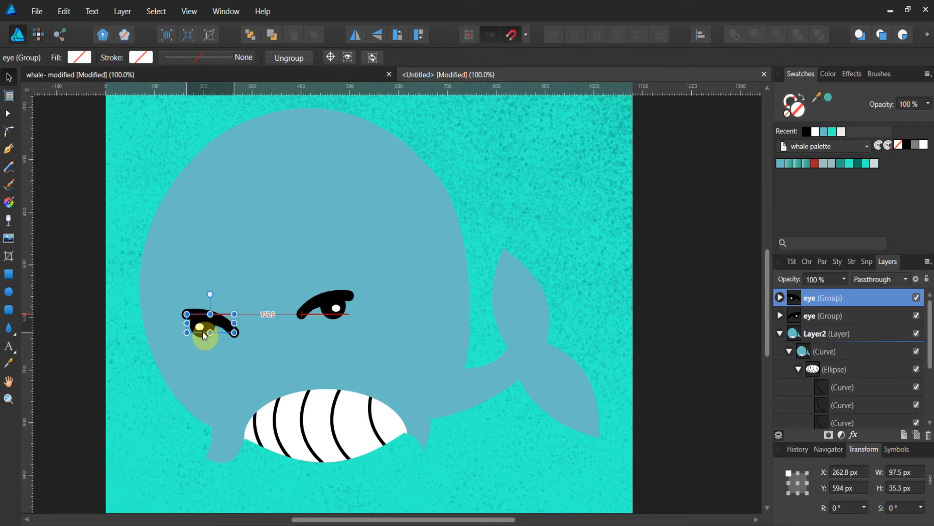
left_click_drag(203, 332, 203, 331)
left_click(657, 291)
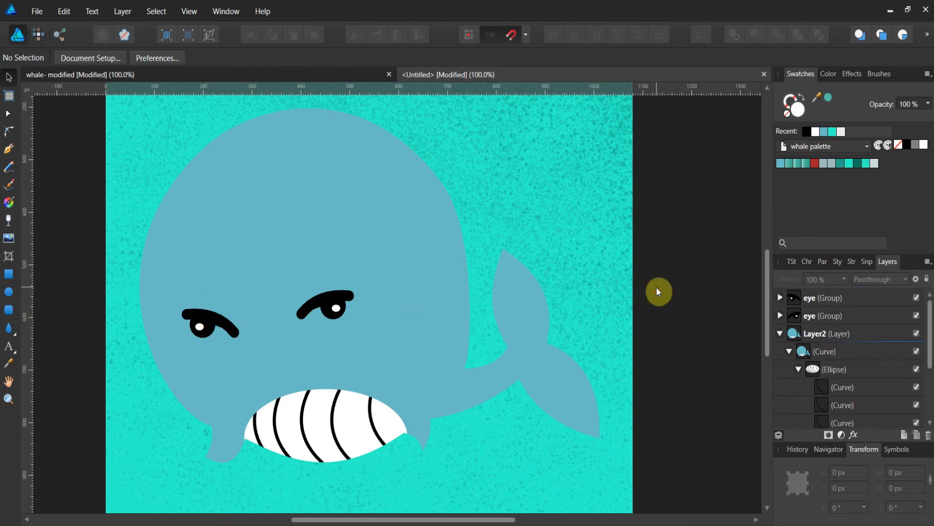
Delete both ellipses from the left eye group, leaving only the eyelid curve.
left_click(780, 297)
left_click(824, 321)
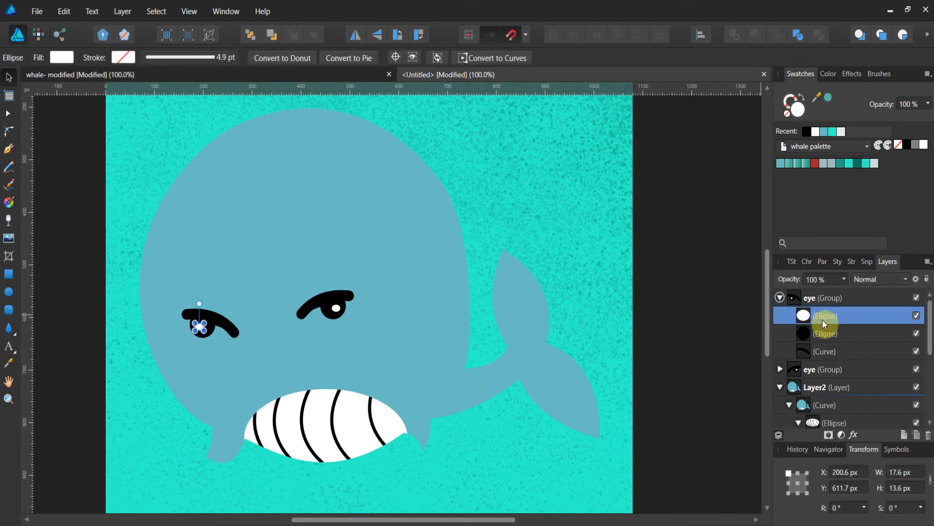
left_click(820, 331, "shift")
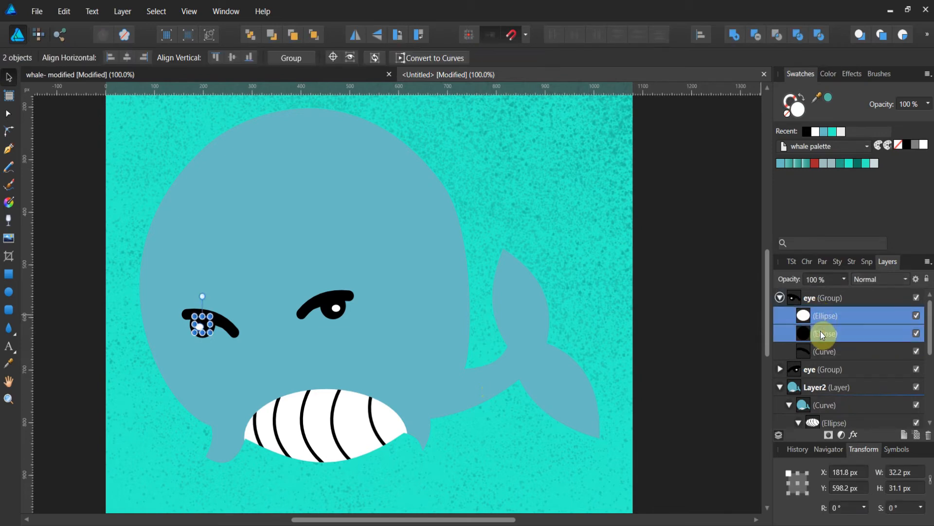
right_click(820, 331)
left_click(829, 175)
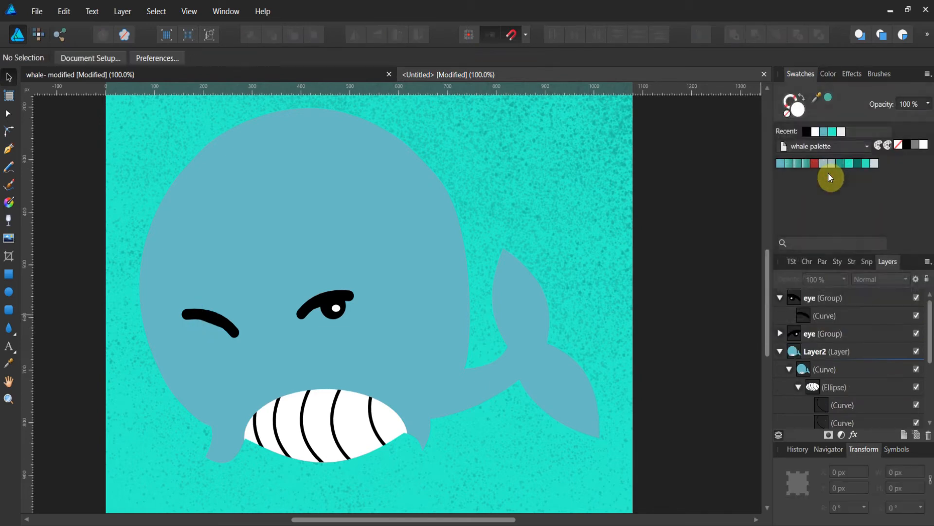
left_click(786, 334)
Delete both ellipses from the right eye group and nudge its remaining curve slightly down.
left_click(780, 334)
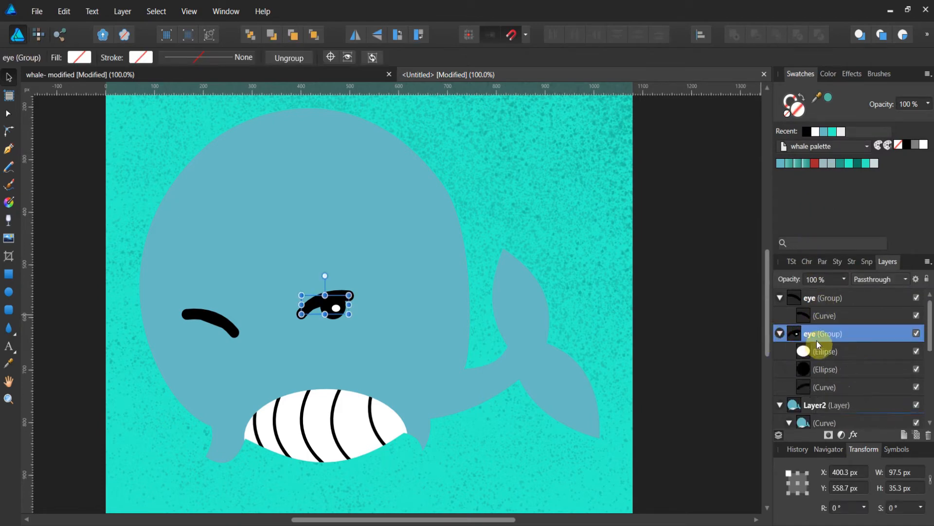
left_click(821, 351)
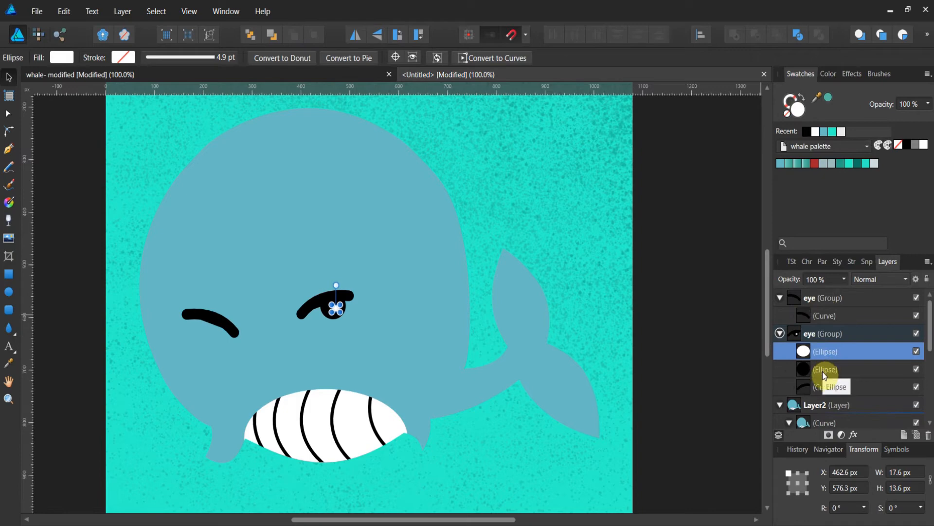
left_click(822, 370, "shift")
right_click(822, 370)
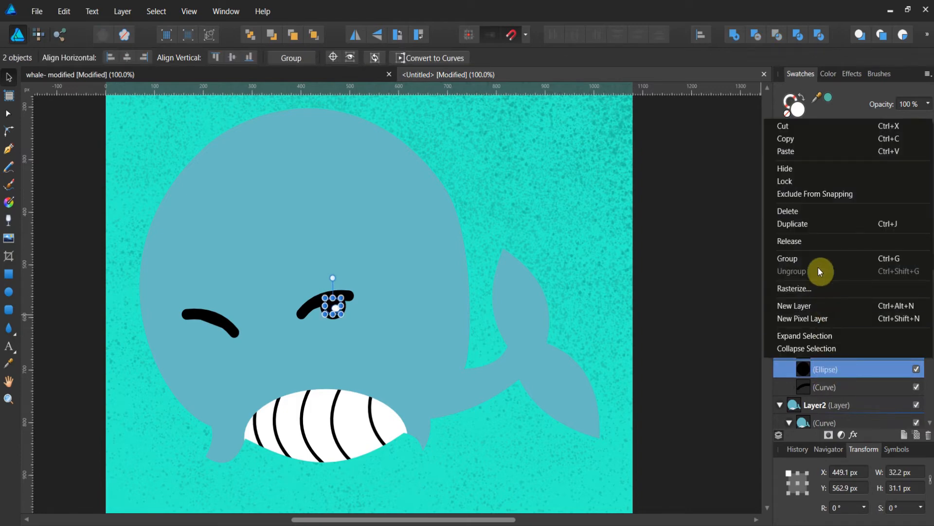
left_click(818, 212)
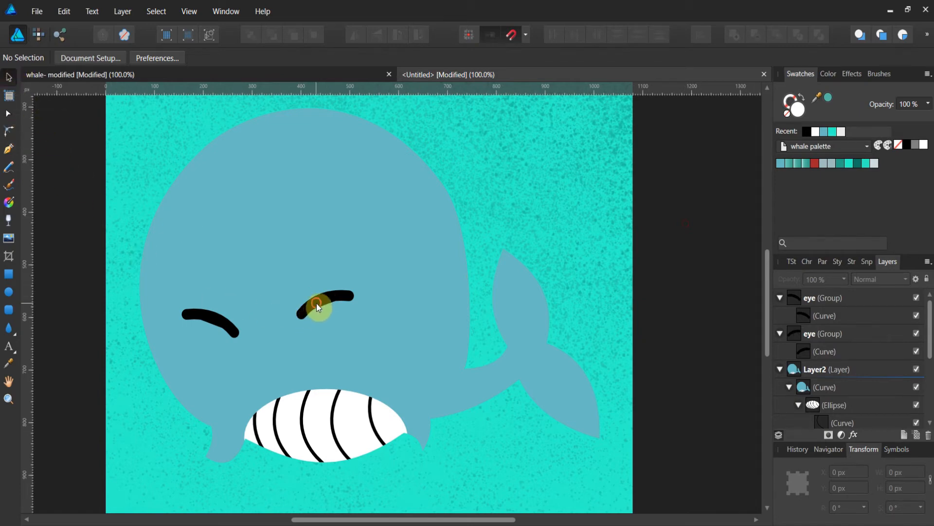
left_click_drag(316, 302, 312, 317)
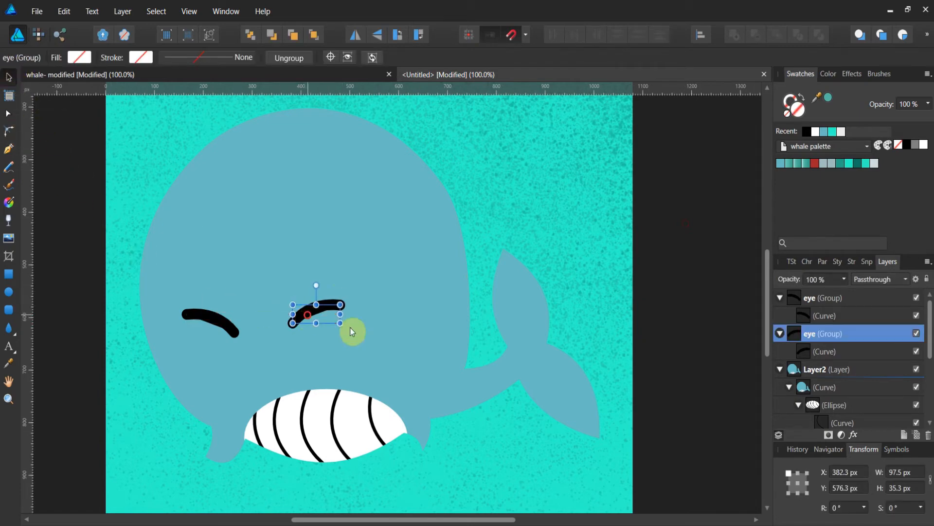
Switch to the reference whale document with the hearts and water spouts.
left_click(550, 258)
scroll(558, 273, "up", 1)
left_click(559, 274)
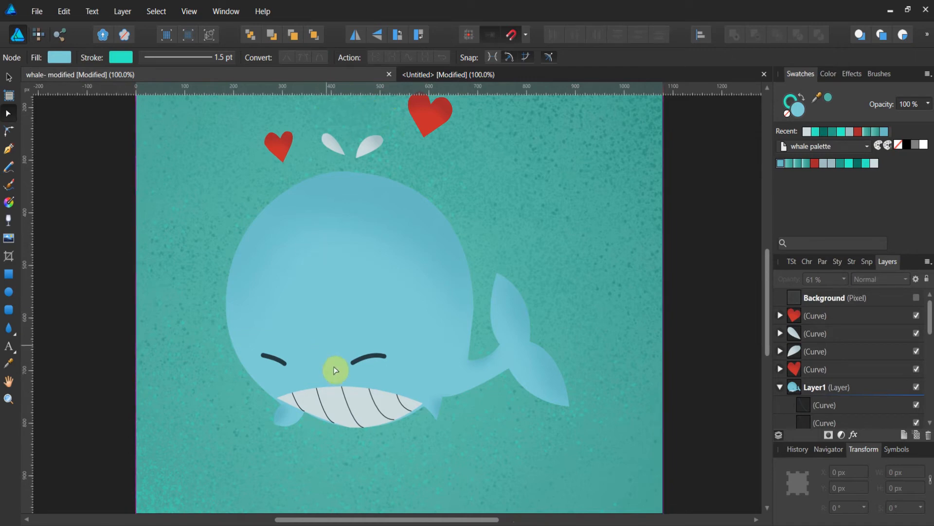
Return to the working document and reposition both closed-eye curves, shifting the right eye outward and the left eye slightly down.
left_click(415, 75)
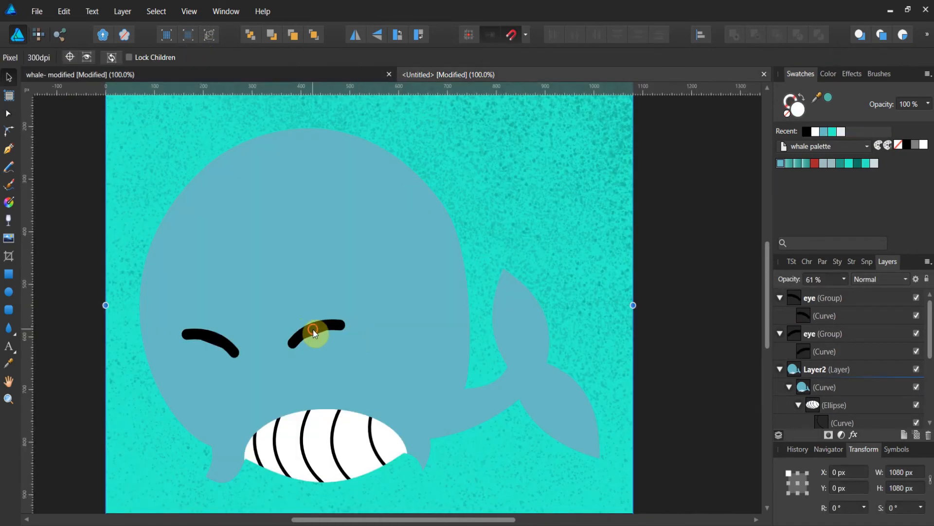
mouse_move(313, 329)
left_mouse_down()
mouse_move(349, 347)
mouse_move(316, 331)
left_mouse_up()
left_click(797, 299)
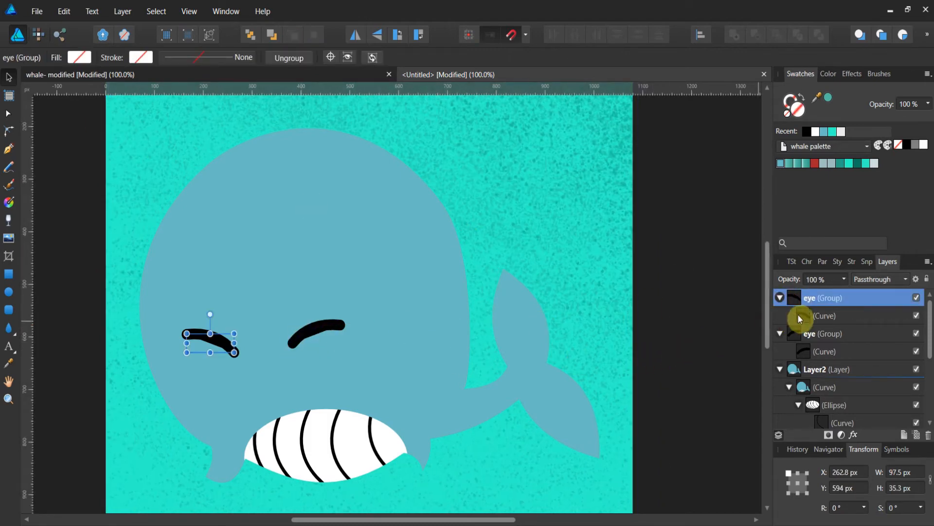
left_click(803, 315)
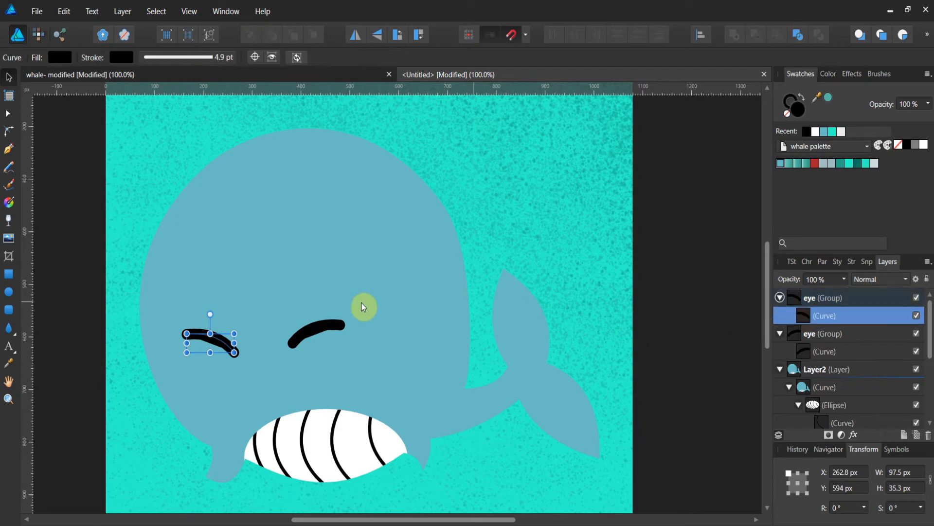
left_click(802, 336)
left_click_drag(305, 335, 342, 345)
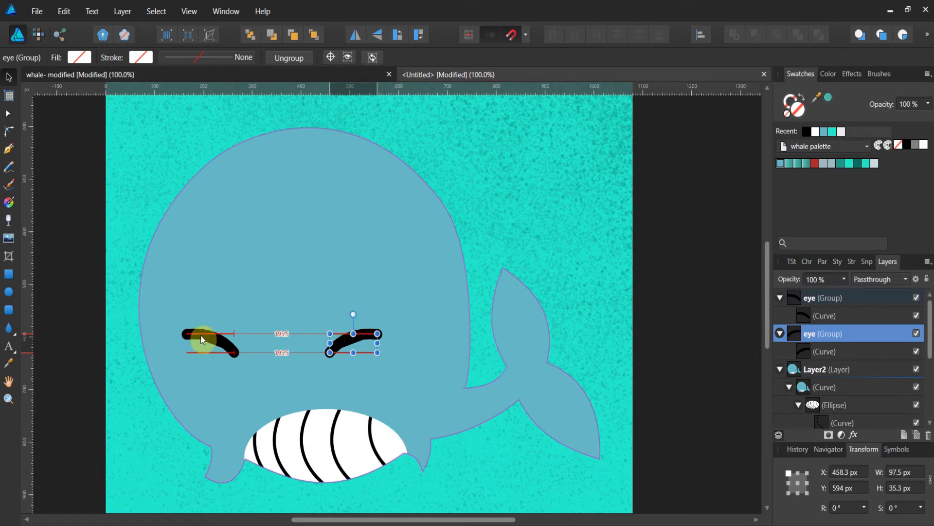
left_click_drag(202, 340, 210, 360)
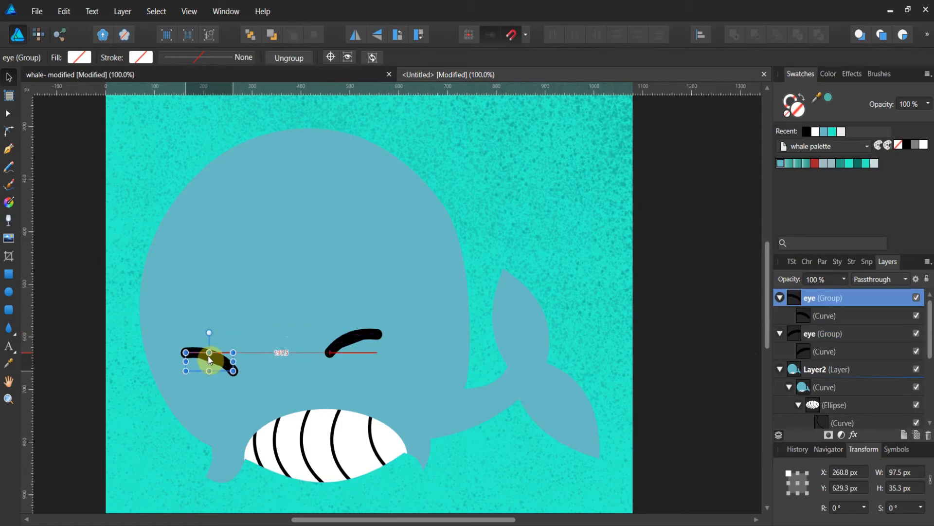
left_click(542, 211)
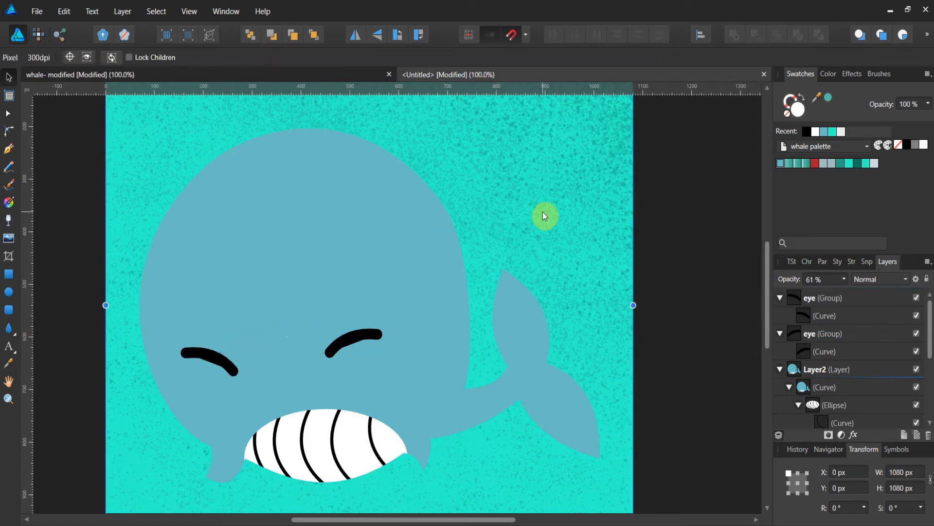
Draw a heart about 124 px wide above the whale's head and fill it red from the whale palette.
scroll(553, 255, "up", 1)
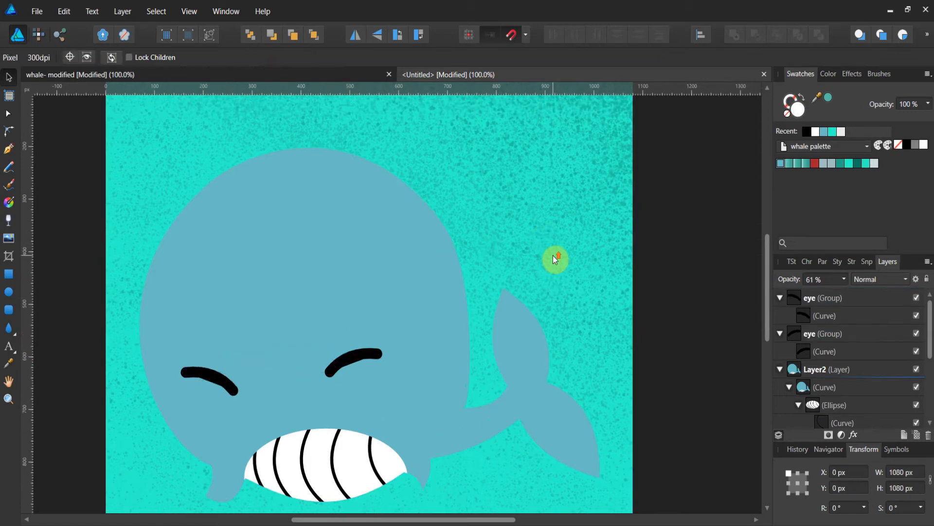
left_click(8, 399)
left_click_drag(507, 273, 381, 282)
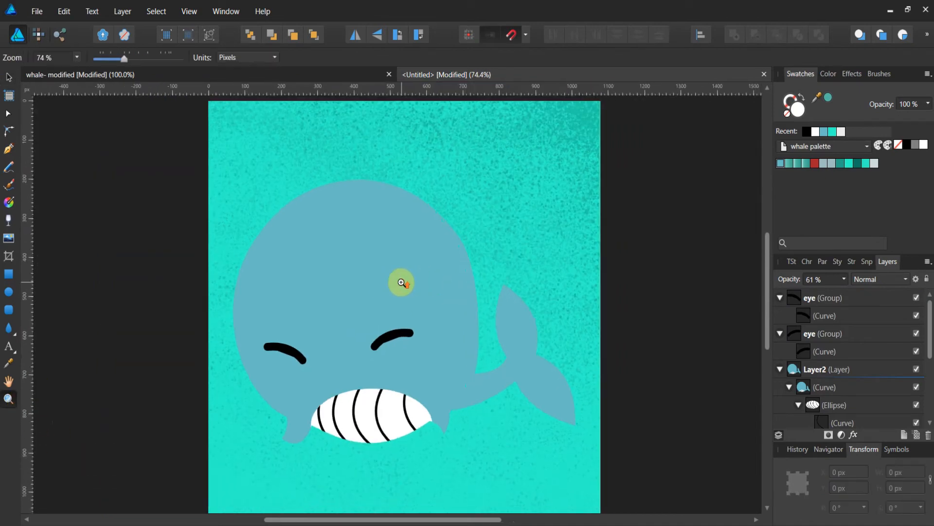
scroll(402, 282, "up", 2)
scroll(402, 283, "down", 2)
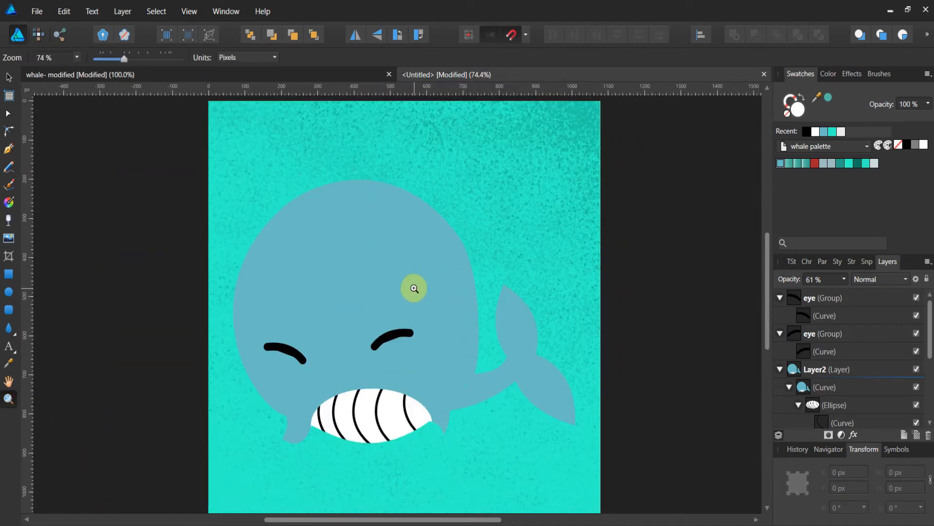
scroll(415, 288, "up", 1)
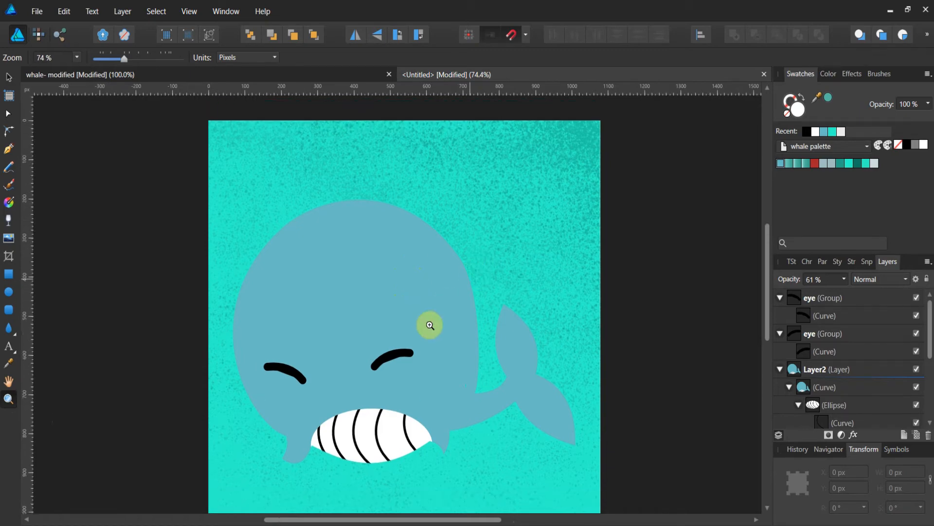
left_click(13, 334)
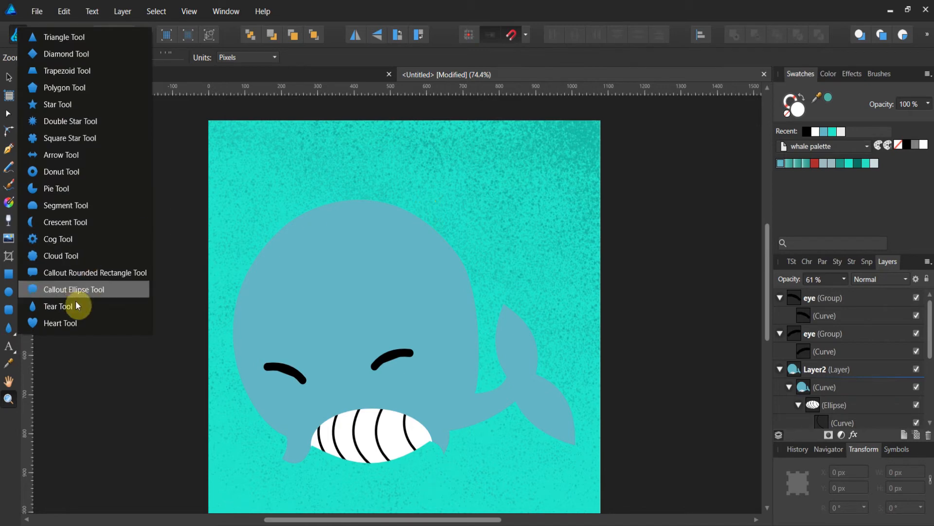
left_click(75, 323)
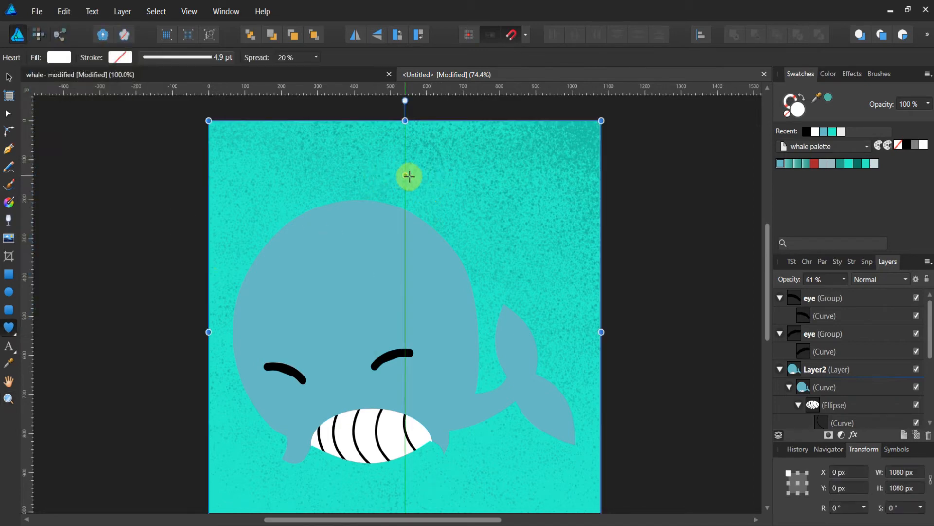
left_click_drag(428, 178, 473, 227)
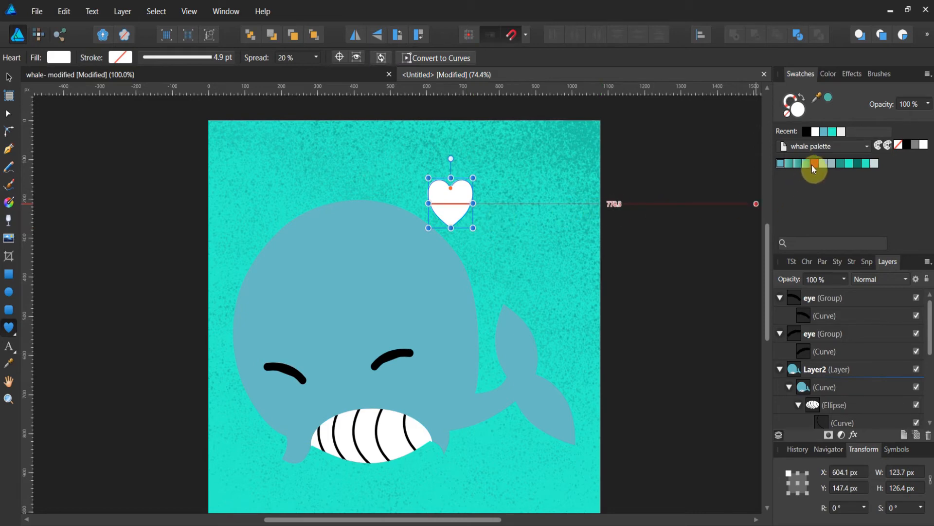
left_click(59, 58)
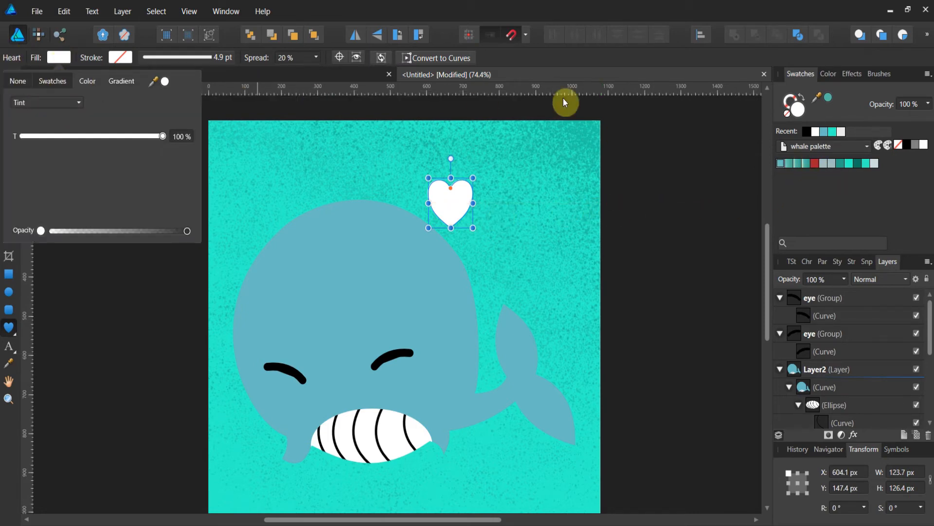
left_click(814, 164)
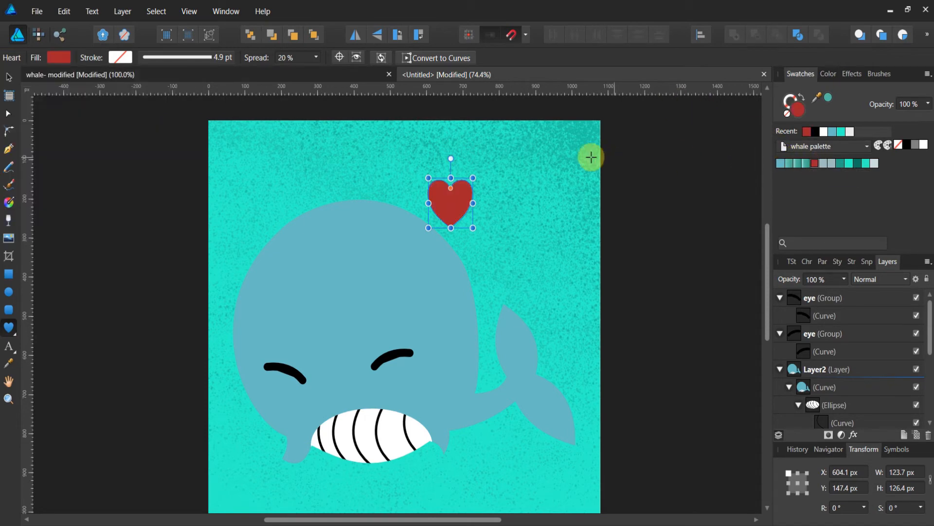
left_click_drag(451, 159, 451, 158)
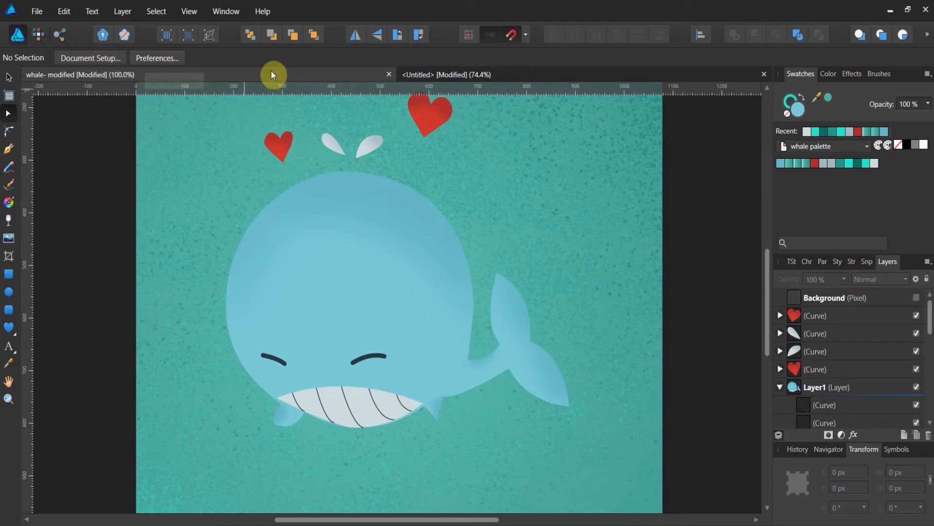
left_click(410, 72)
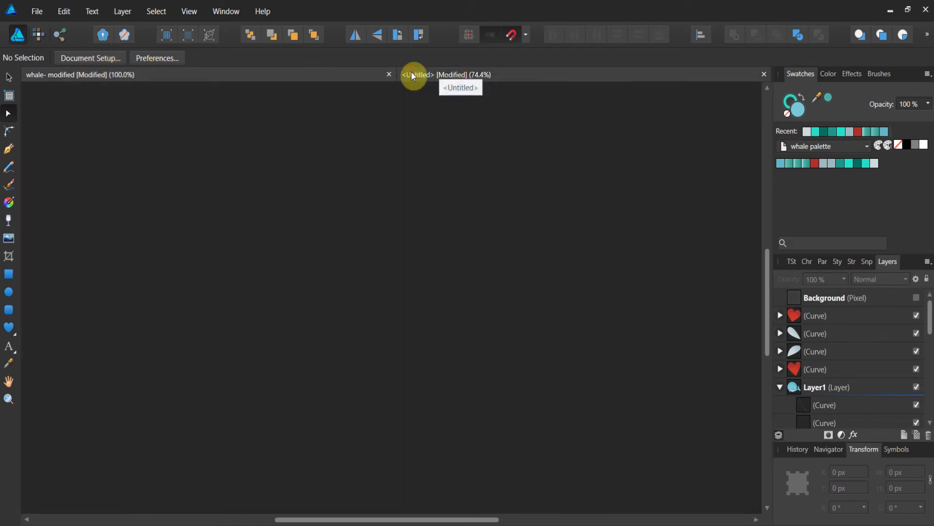
Rotate the heart to about -26° and nudge it into place above the right side of the head.
left_click(9, 77)
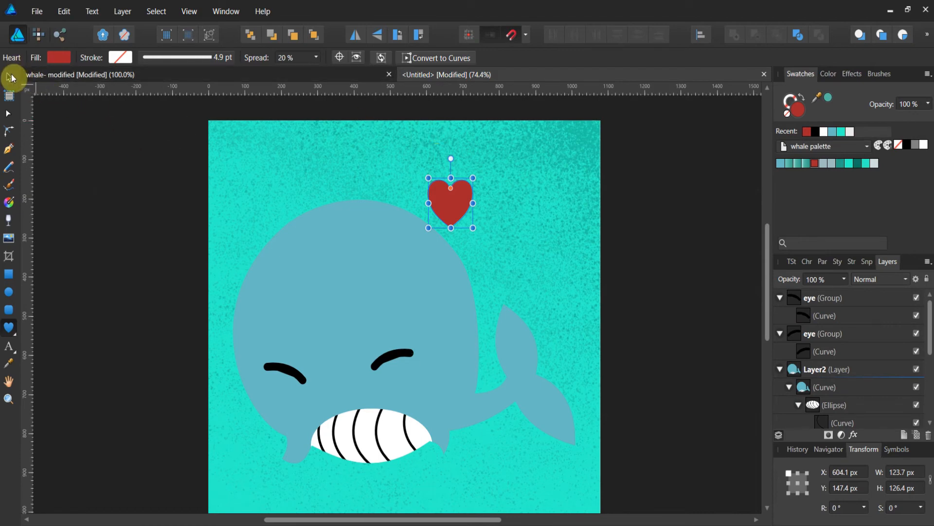
left_click_drag(440, 181, 468, 126)
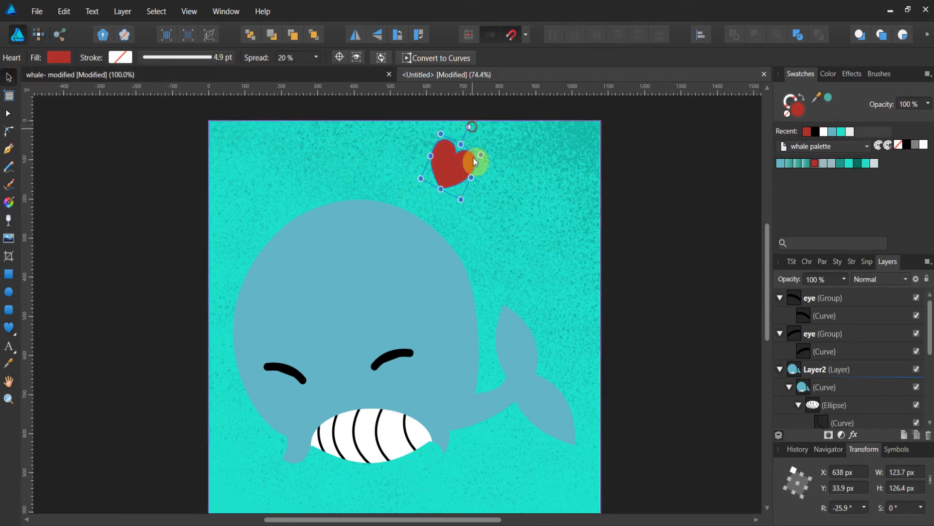
left_click_drag(459, 178, 453, 177)
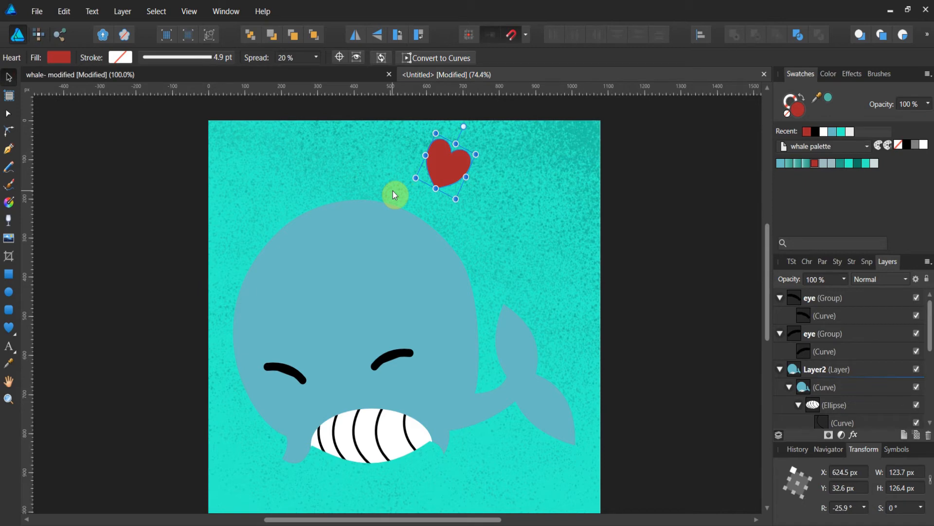
Duplicate the heart to the upper left, flip it horizontally and shrink it to about 87 px wide.
left_click_drag(440, 152, 298, 171)
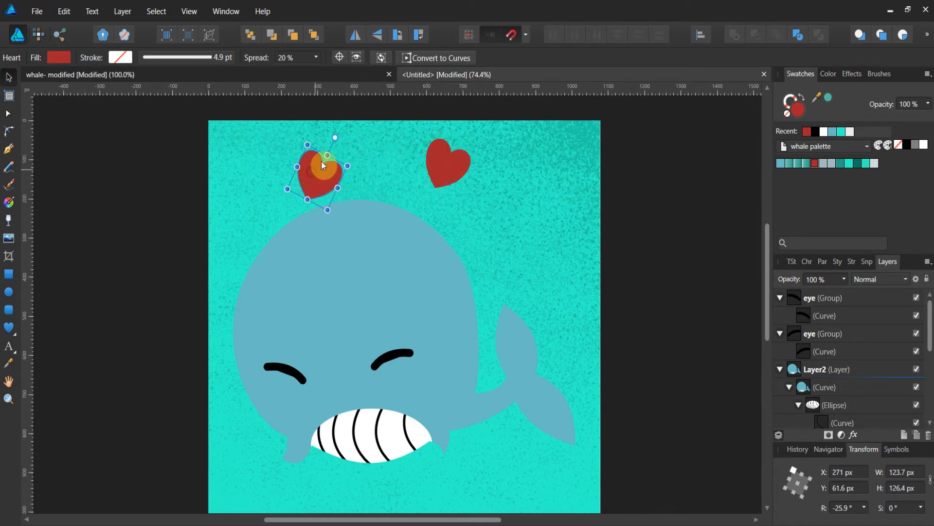
left_click(360, 36)
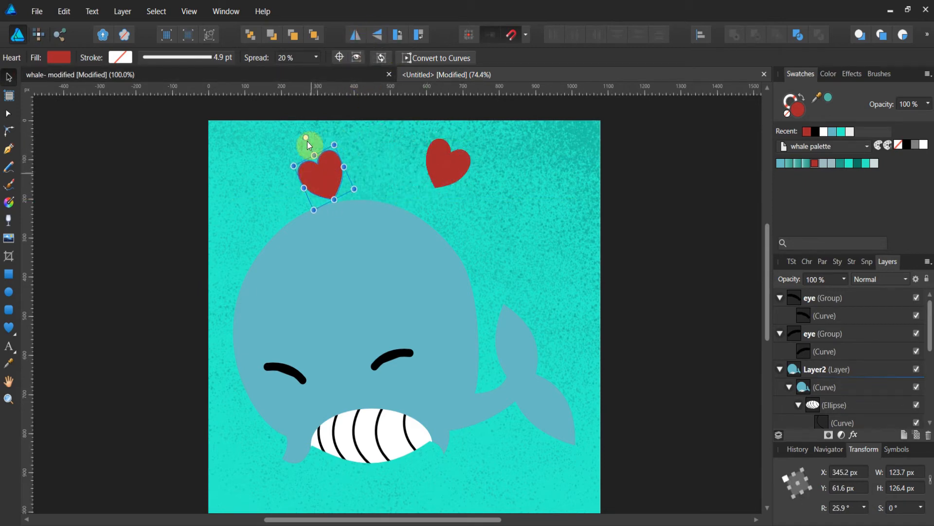
left_click_drag(295, 162, 282, 185)
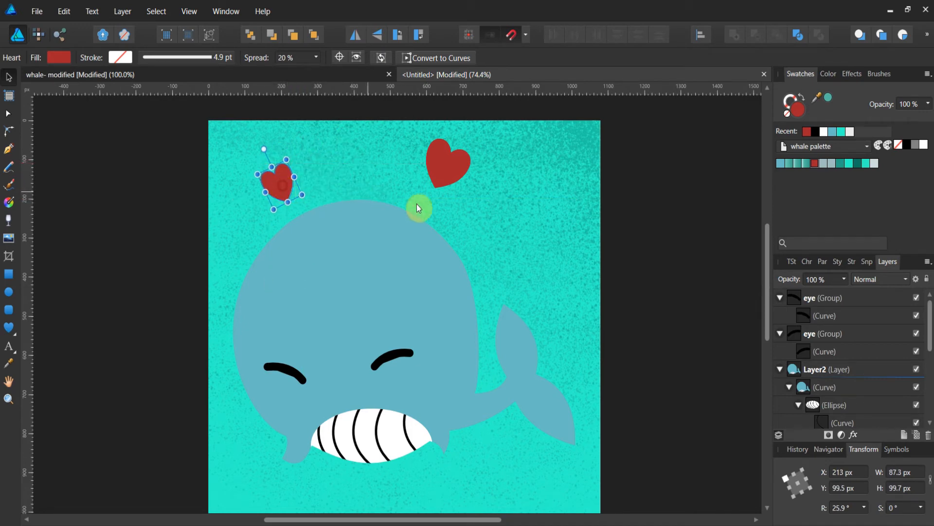
Draw a tear shape about 50 by 113 px on top of the head and move it up.
left_click(9, 336)
left_click(49, 305)
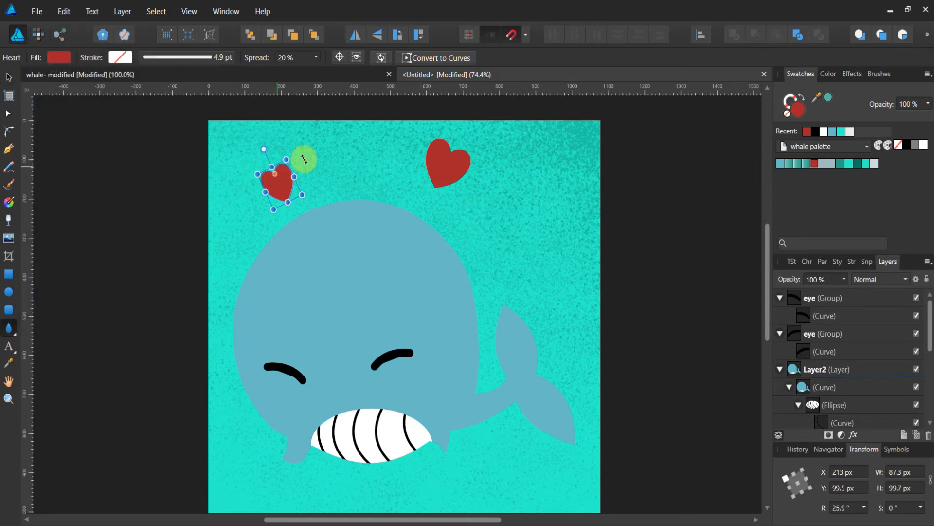
left_click_drag(354, 184, 371, 227)
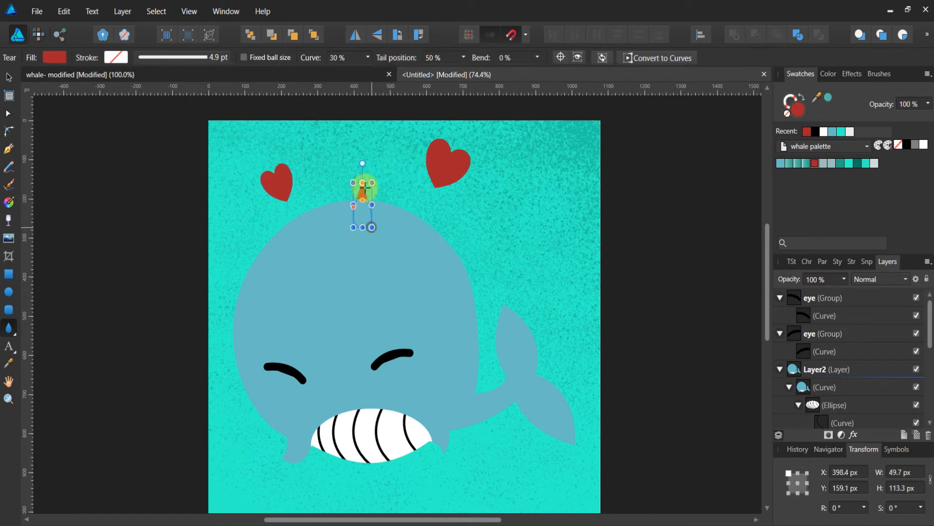
left_click(9, 76)
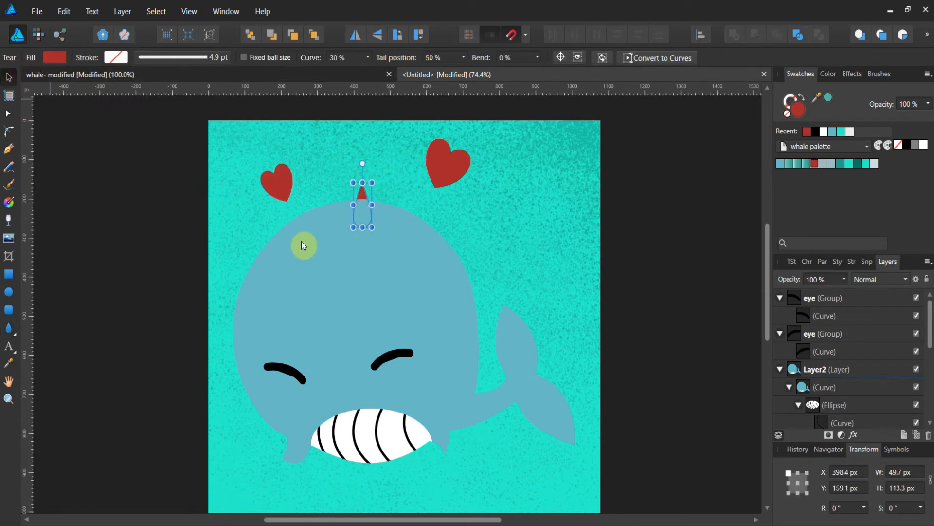
left_click_drag(376, 198, 388, 160)
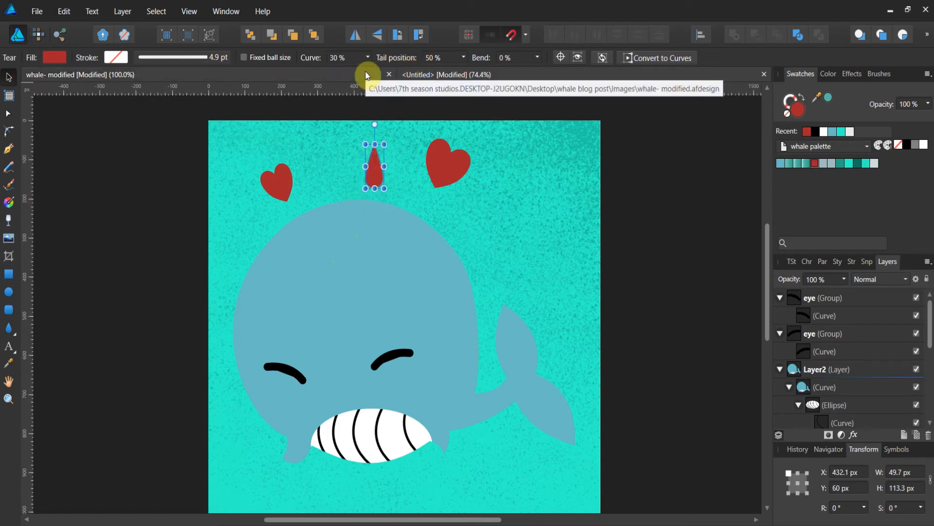
Compare with the reference, then rotate the tear to about 134.5° to form a tilted water spout.
left_click(378, 78)
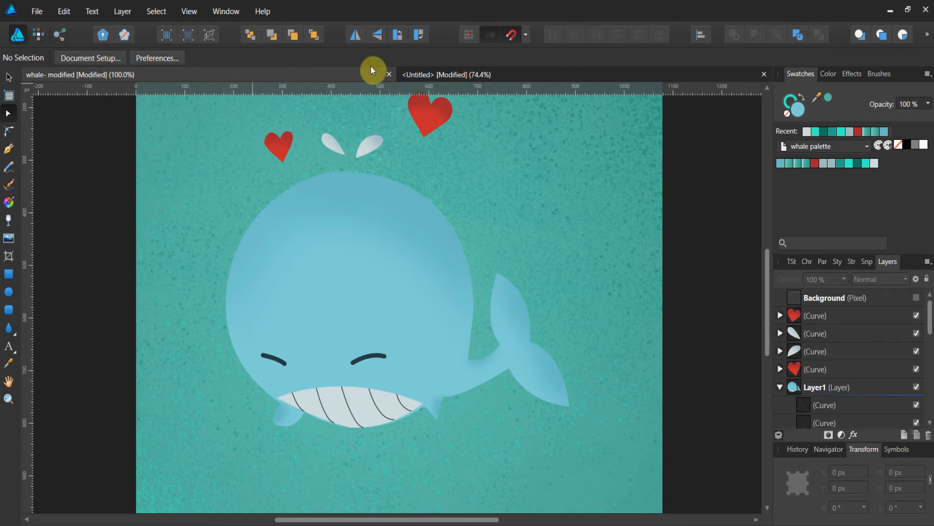
left_click(417, 74)
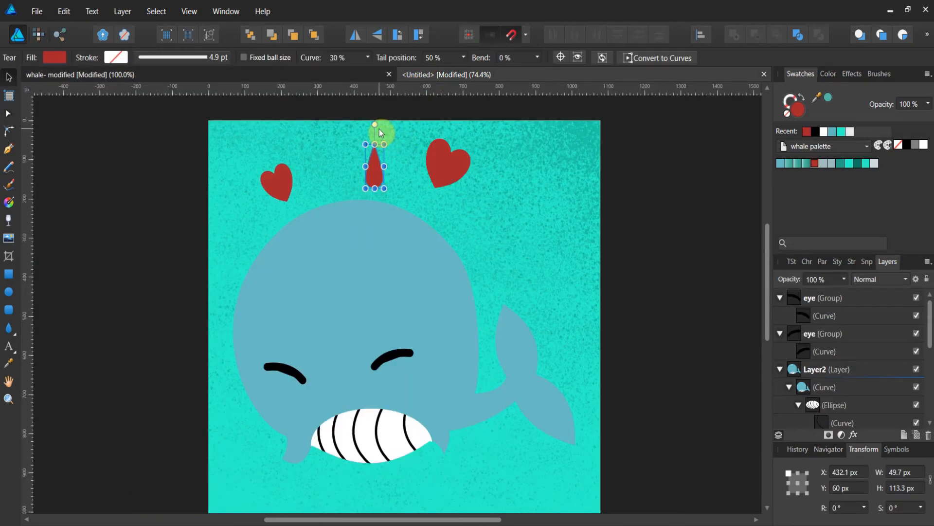
left_click_drag(375, 126, 344, 208)
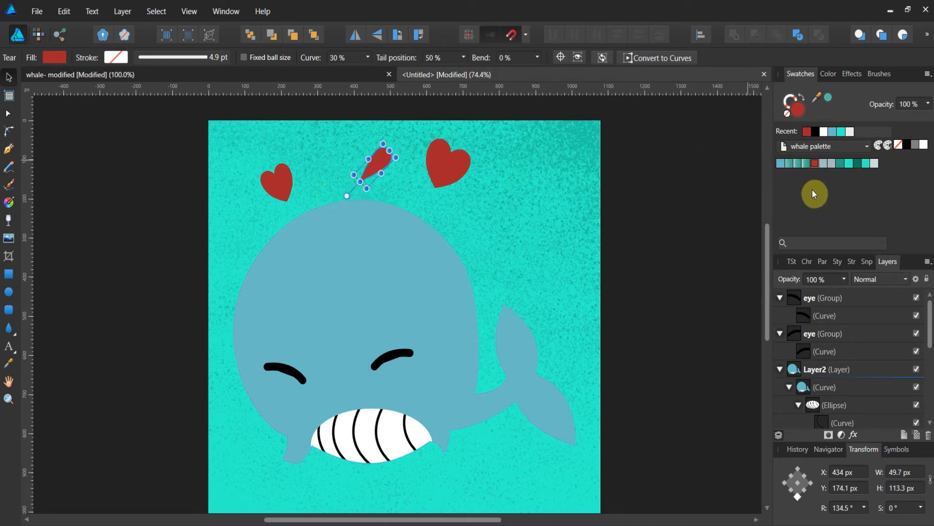
Fill the spout with the pale blue-grey palette swatch and shift it slightly right.
left_click(825, 164)
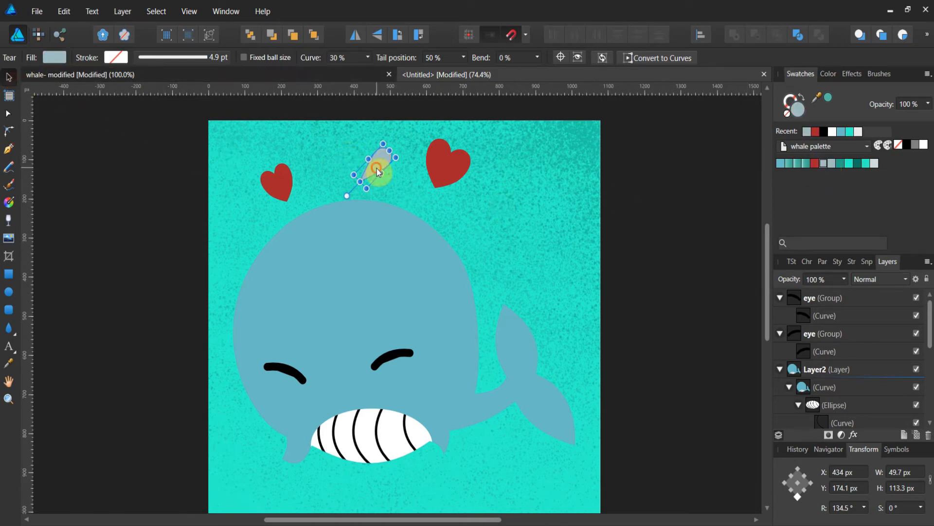
left_click_drag(378, 171, 392, 171)
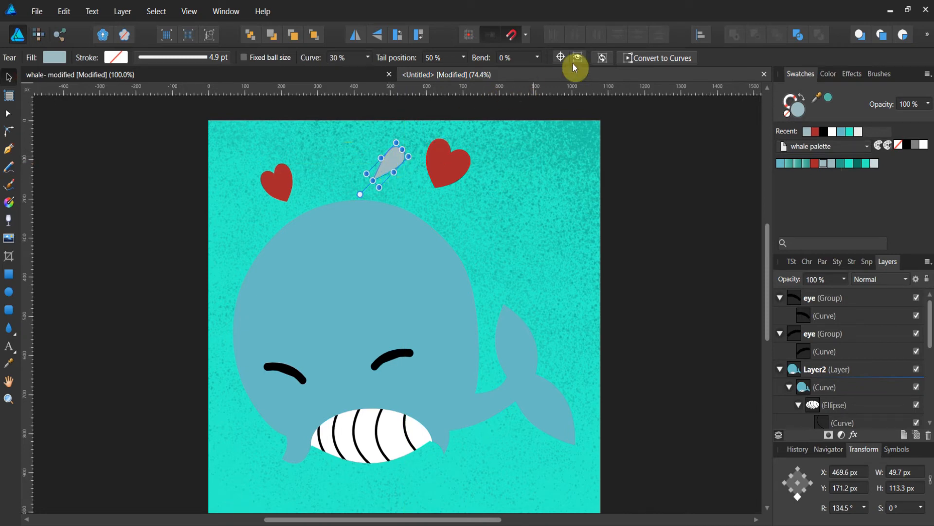
Convert the tear-shaped spout to curves and adjust its nodes with the Node tool.
left_click(635, 59)
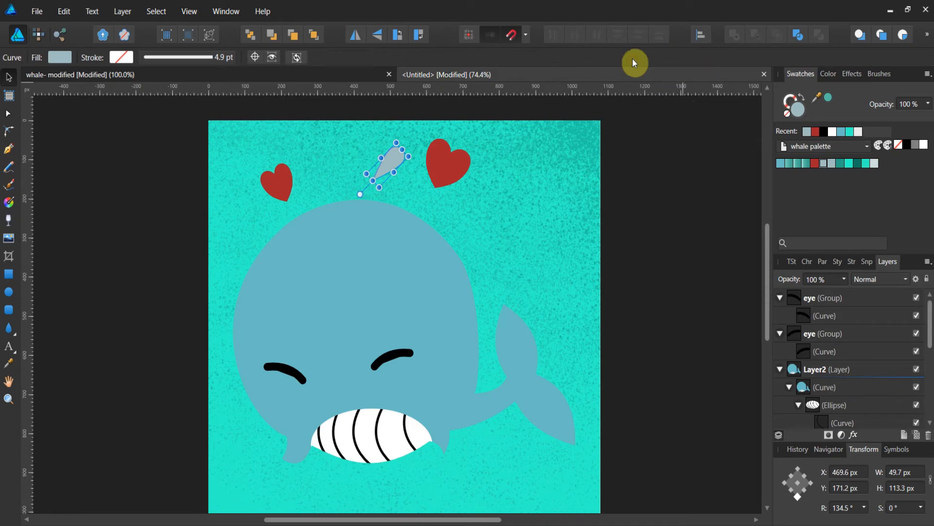
left_click(8, 113)
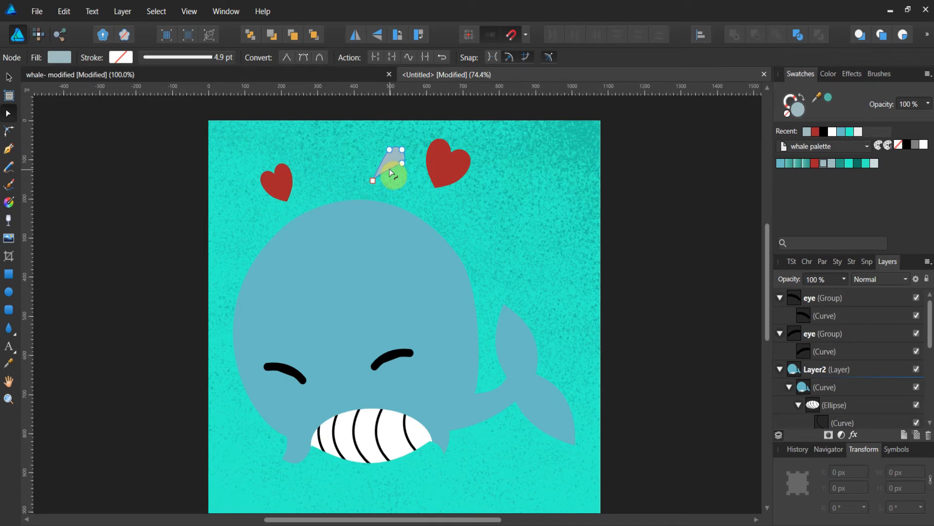
left_click(399, 187)
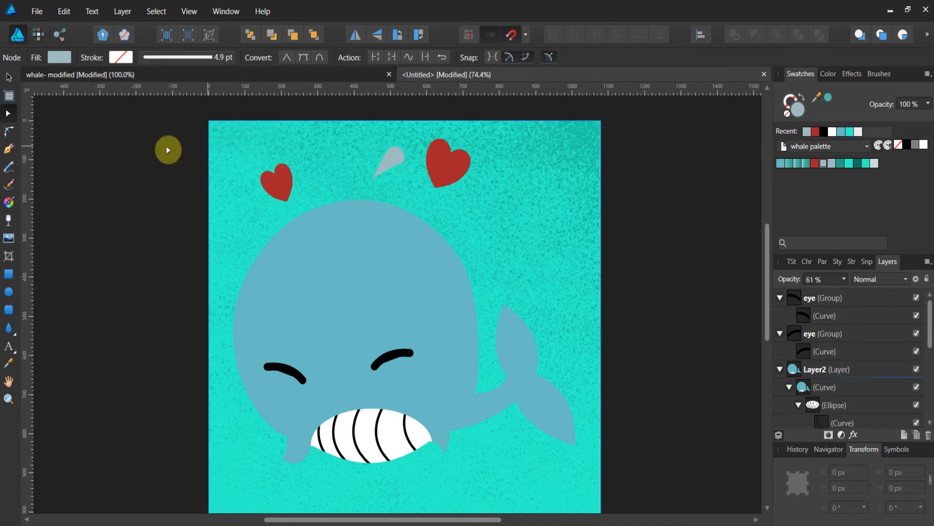
left_click(390, 154)
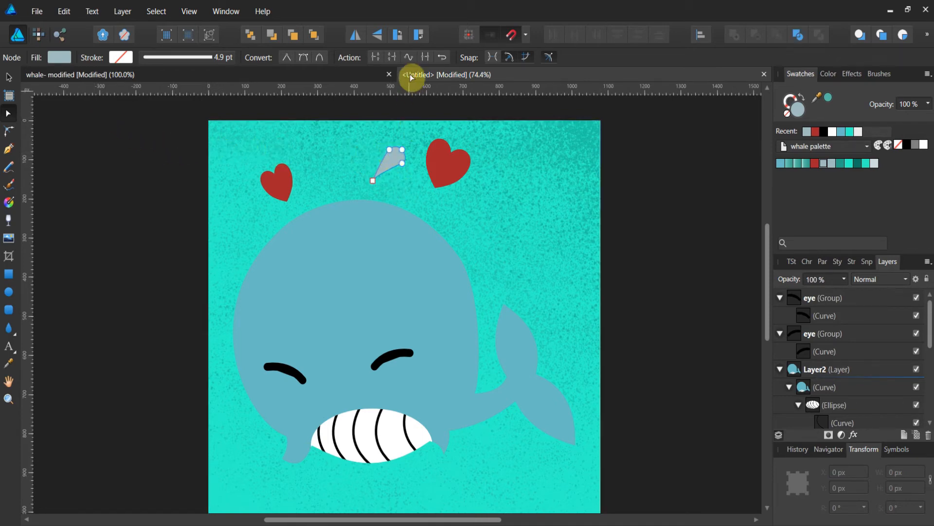
left_click(389, 74)
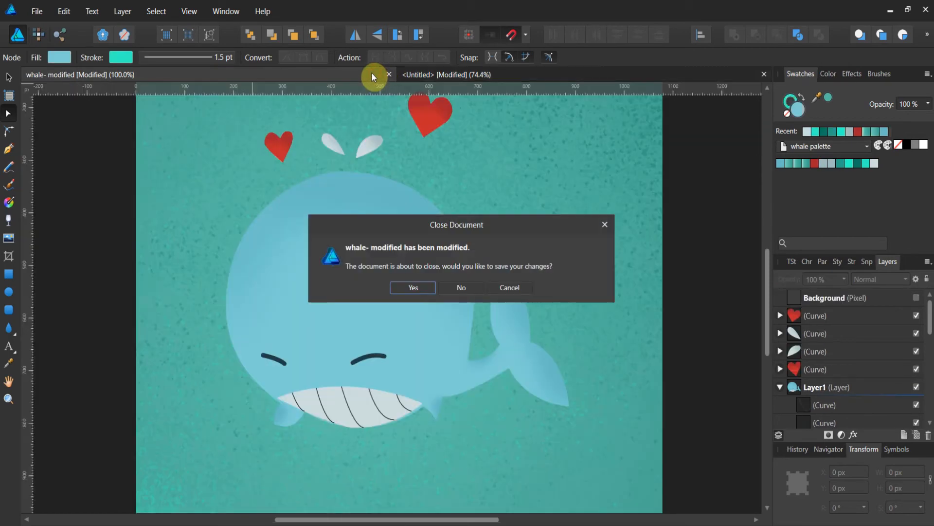
left_click(415, 73)
left_click(478, 292)
left_click(502, 288)
left_click(414, 74)
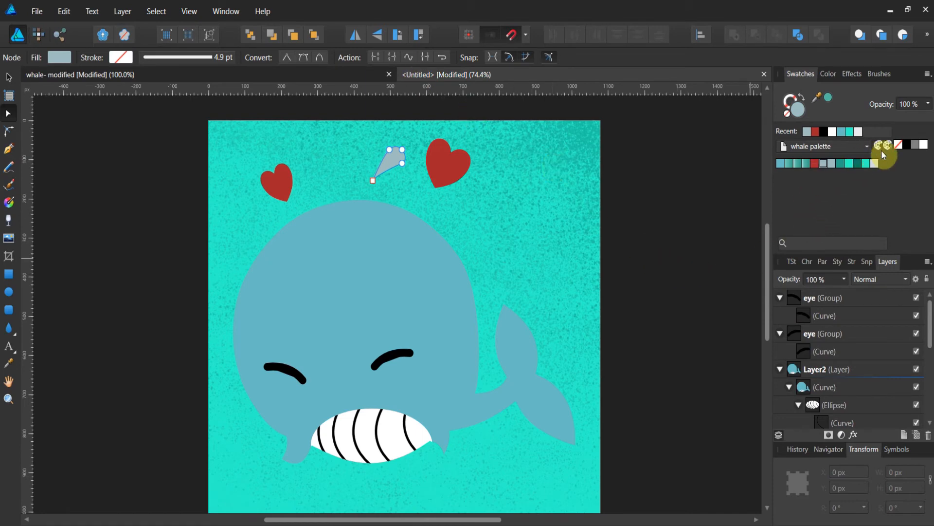
Fill the spout white and place a flipped copy about 41 by 78 px to its left.
left_click(923, 144)
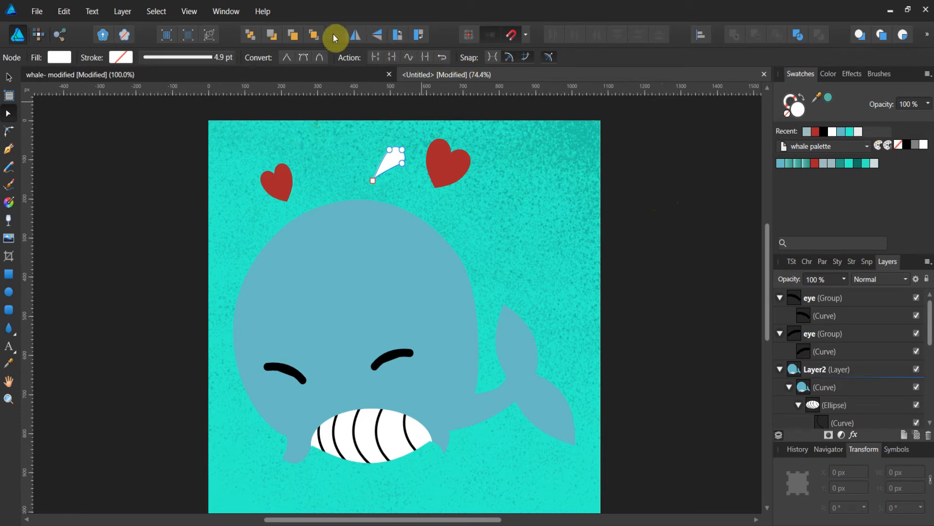
left_click(355, 35)
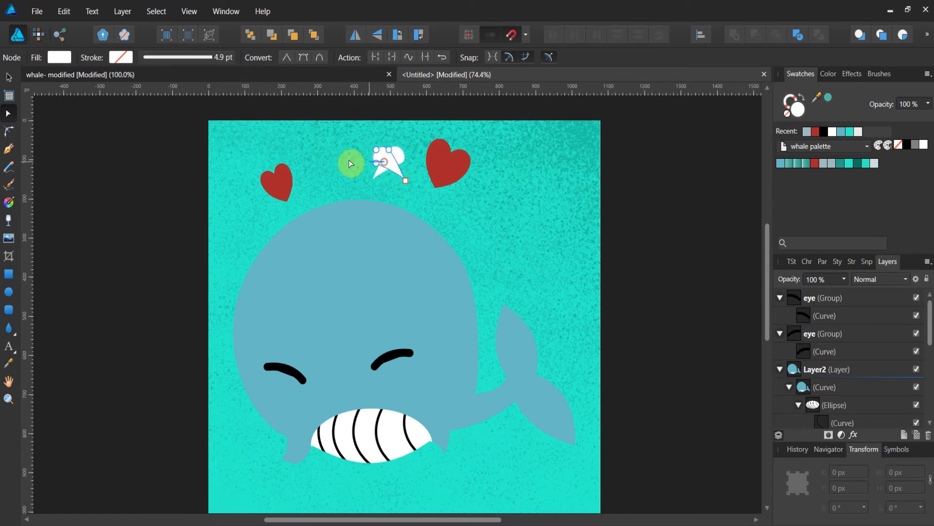
left_click(8, 76)
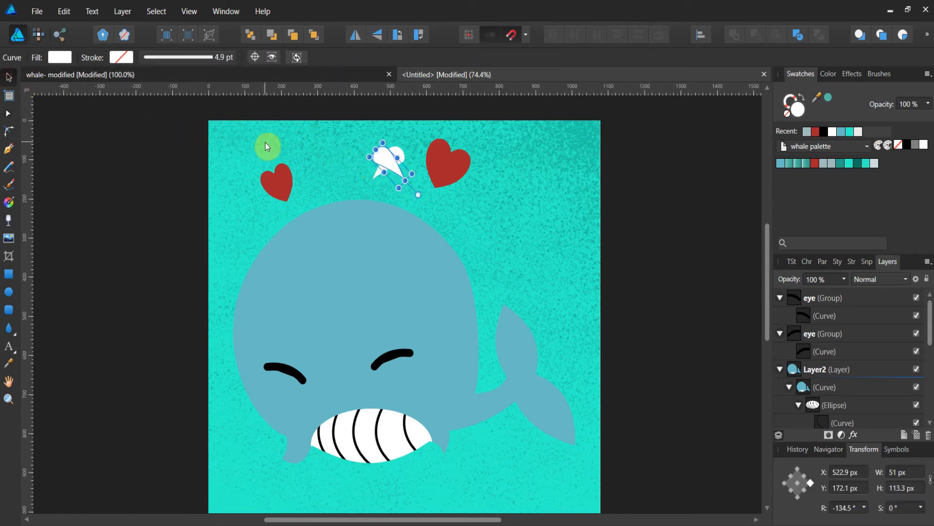
mouse_move(363, 169)
left_mouse_down()
mouse_move(336, 166)
mouse_move(326, 149)
mouse_move(320, 160)
mouse_move(354, 170)
left_mouse_up()
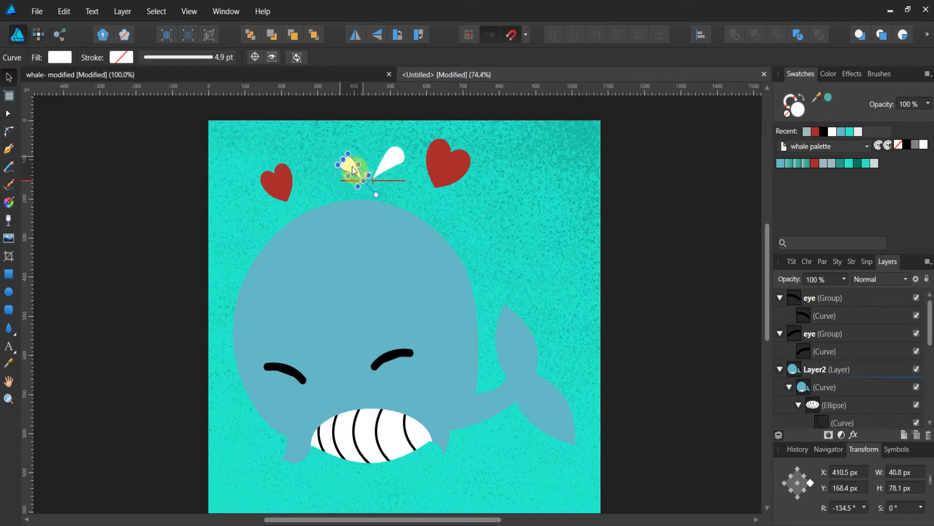
Compare the two spouts with the reference illustration.
left_click(692, 228)
scroll(642, 226, "down", 2)
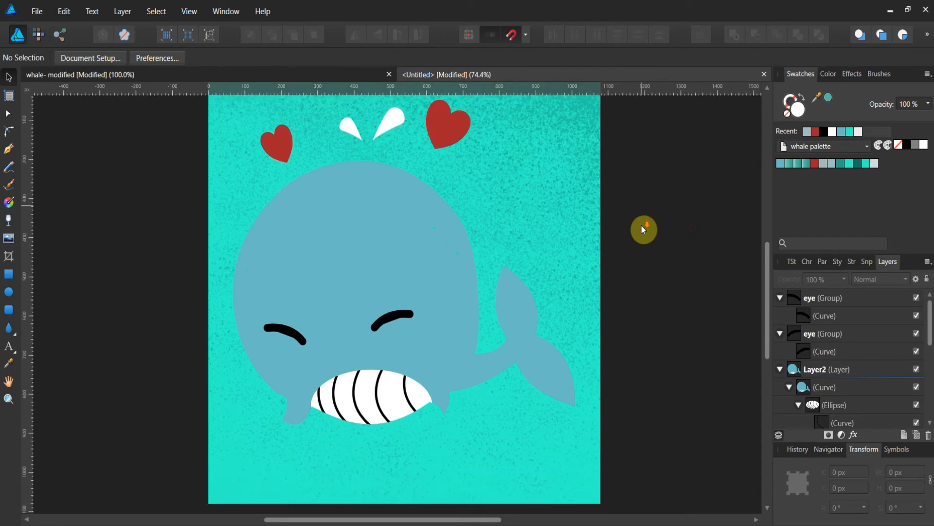
scroll(641, 226, "up", 1)
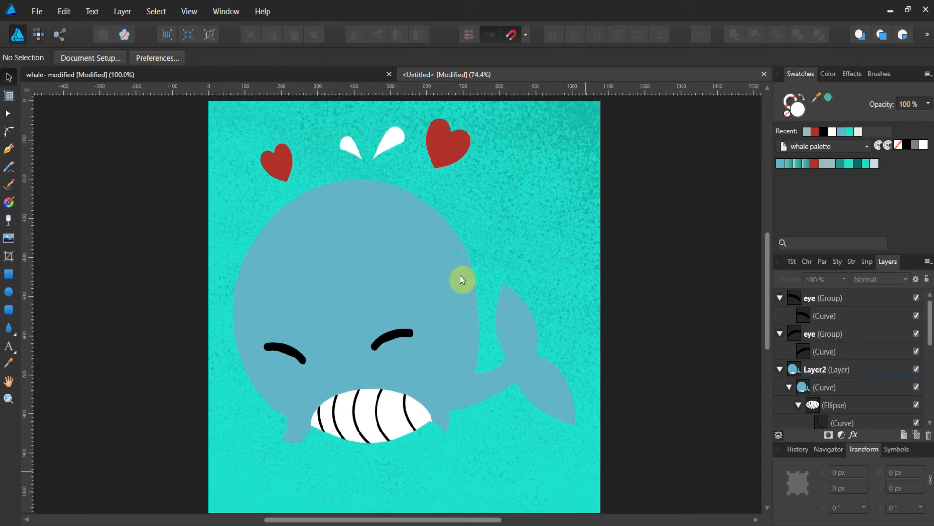
left_click(354, 71)
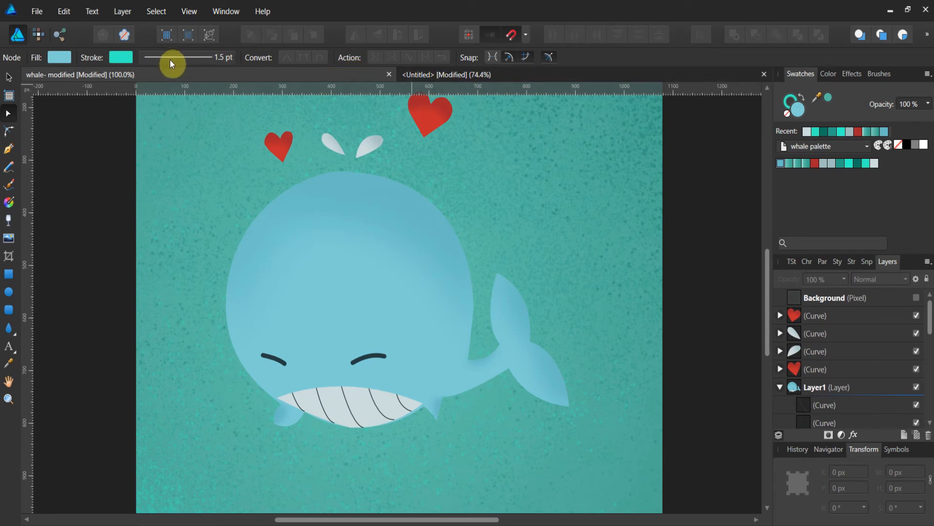
left_click(489, 70)
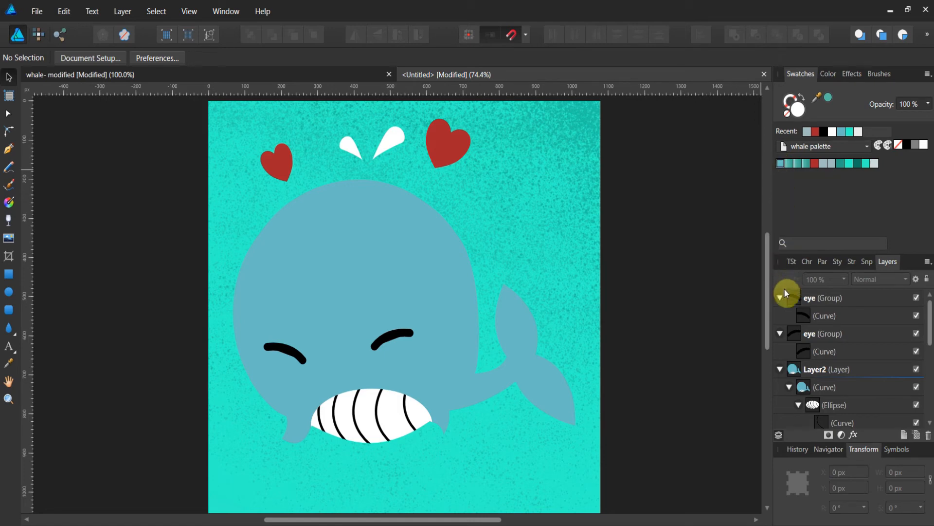
Recolour the whale body to light blue 5DCDD9 in the Color Chooser.
left_click(798, 374)
left_click(803, 387)
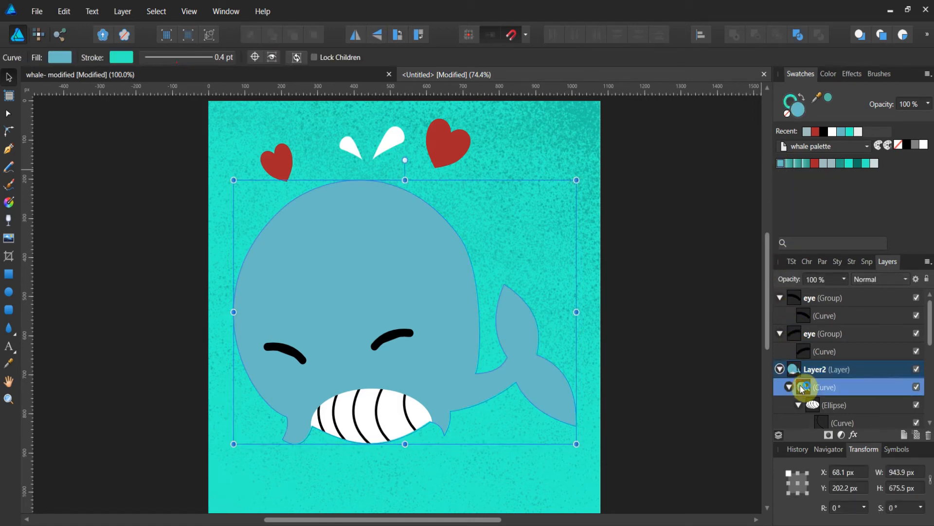
double_click(797, 110)
left_click_drag(390, 248, 433, 247)
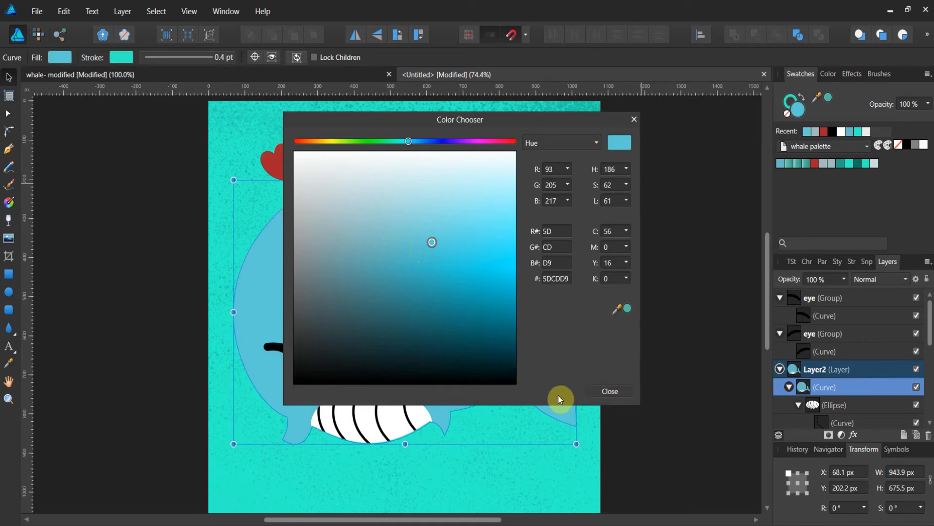
left_click(604, 391)
left_click(633, 375)
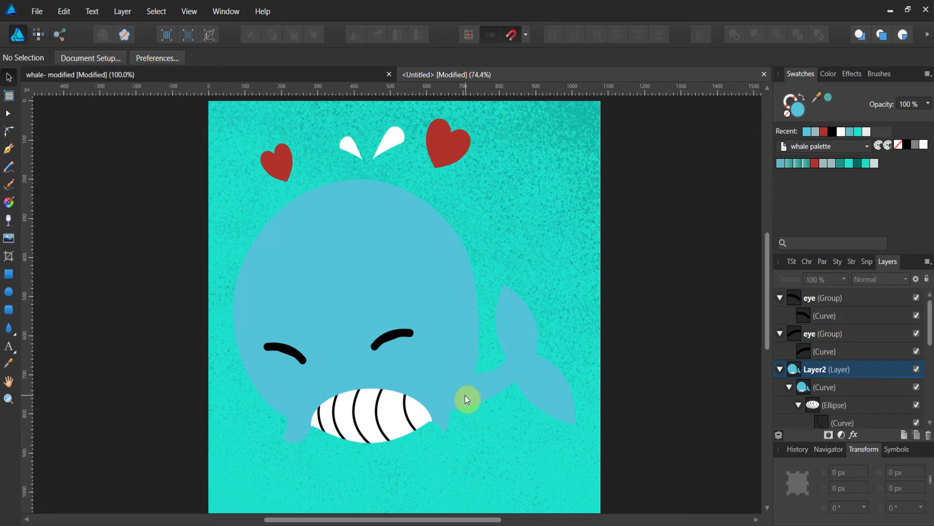
Collapse both eye groups in the layer list and lock the top eye group.
left_click(781, 333)
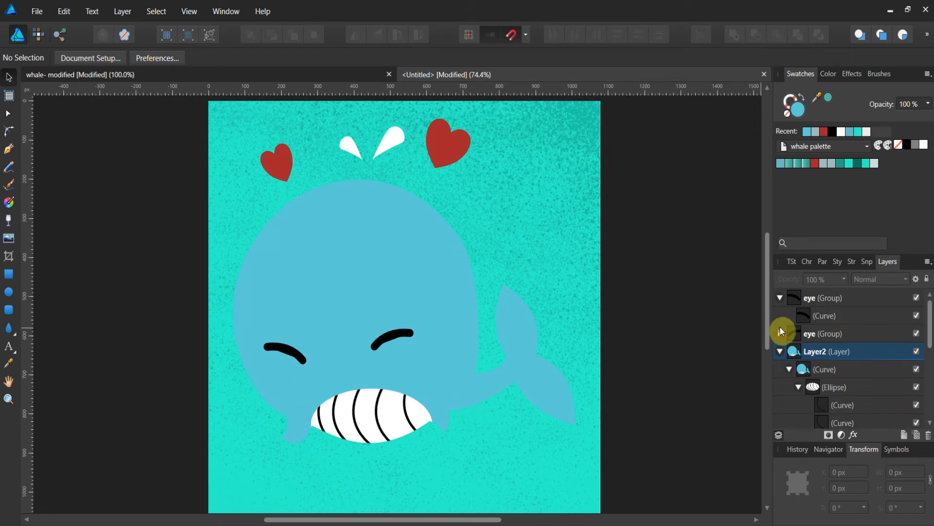
left_click(779, 299)
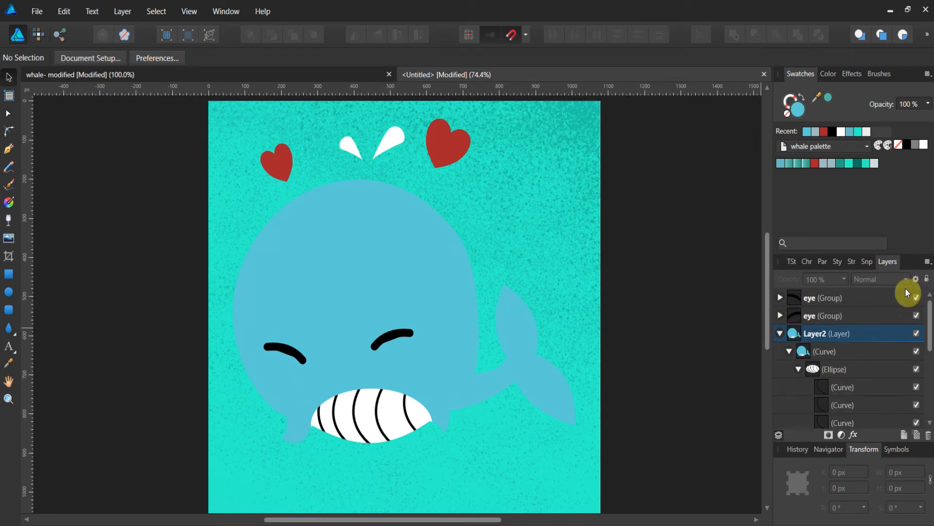
left_click(887, 296)
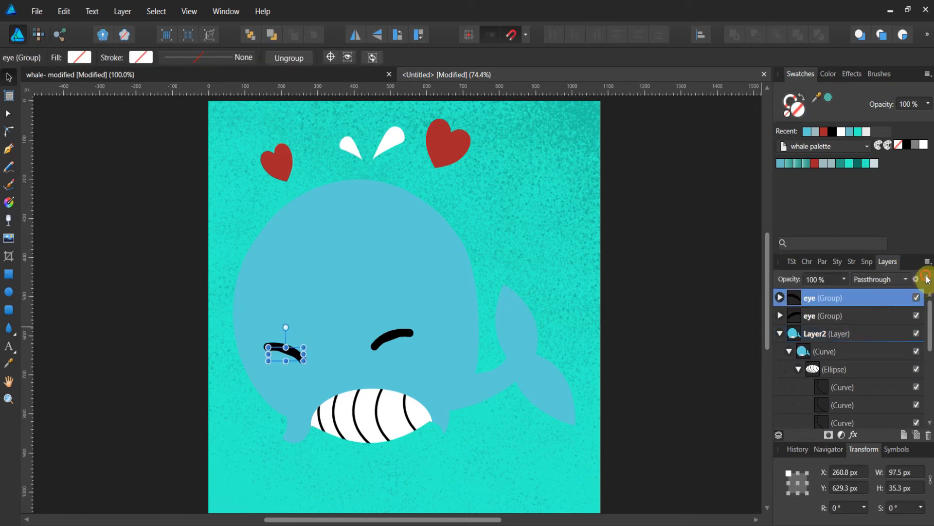
left_click(882, 316)
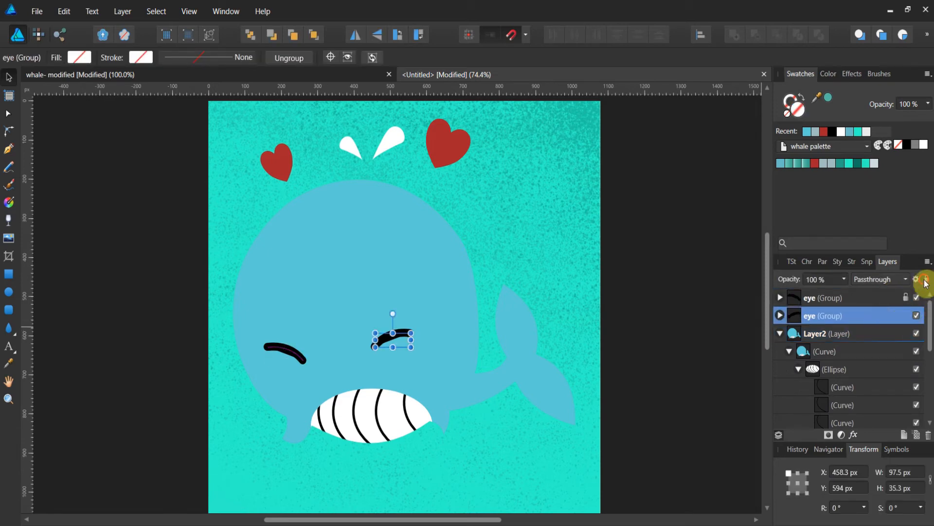
Add a new pixel layer nested inside the right heart.
scroll(833, 323, "down", 6)
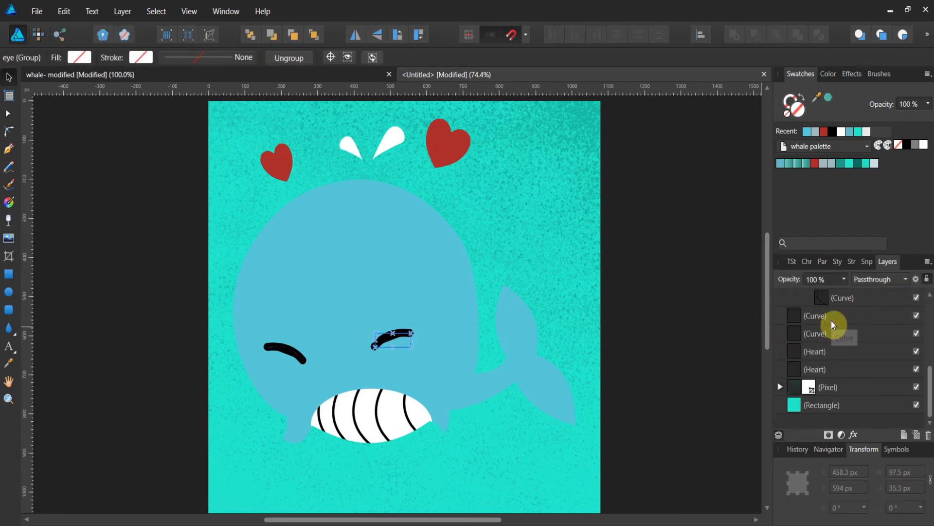
left_click(796, 354)
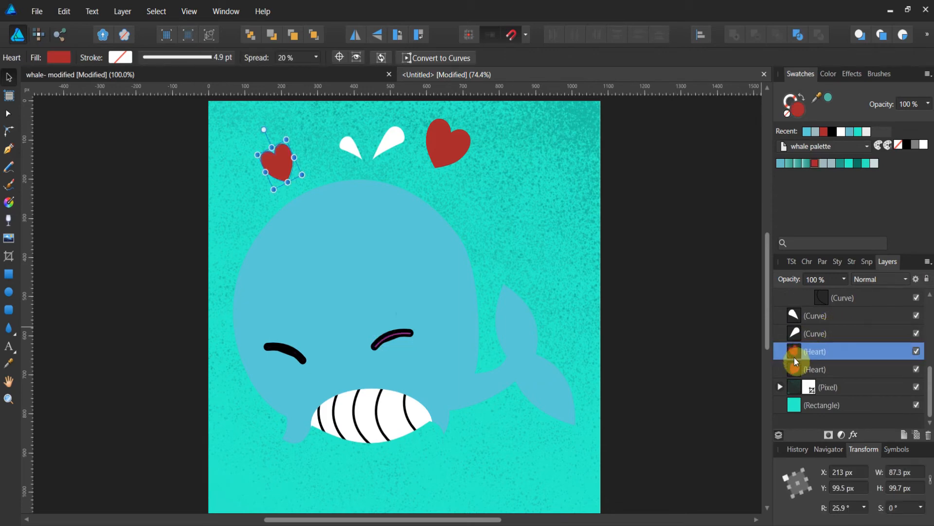
left_click(796, 371)
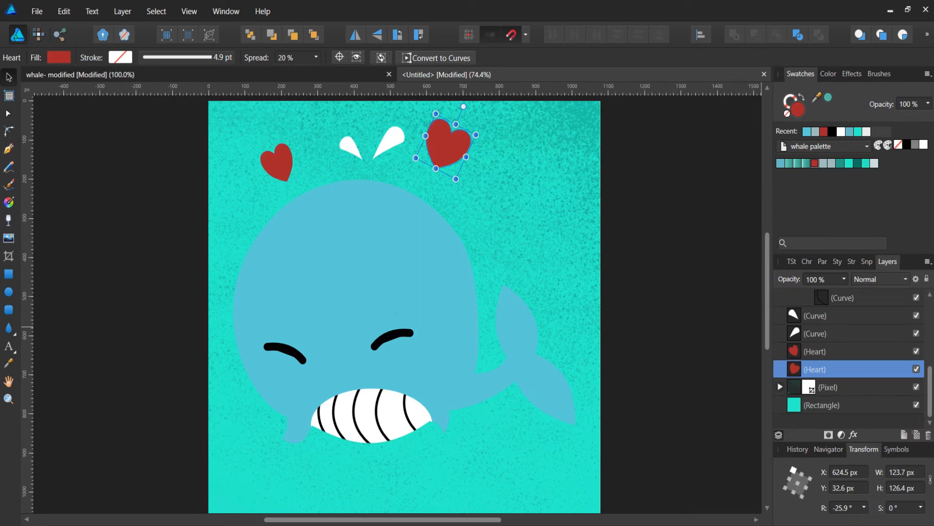
left_click(790, 525)
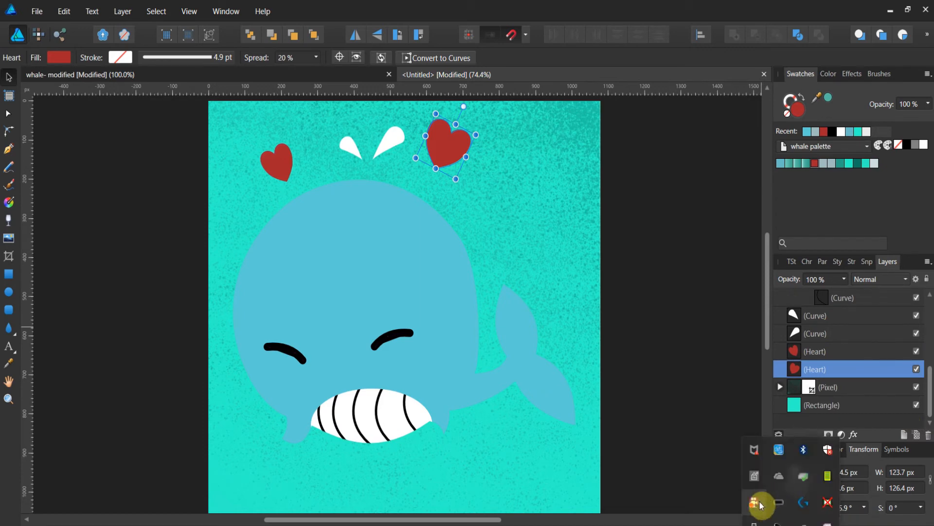
left_click(789, 525)
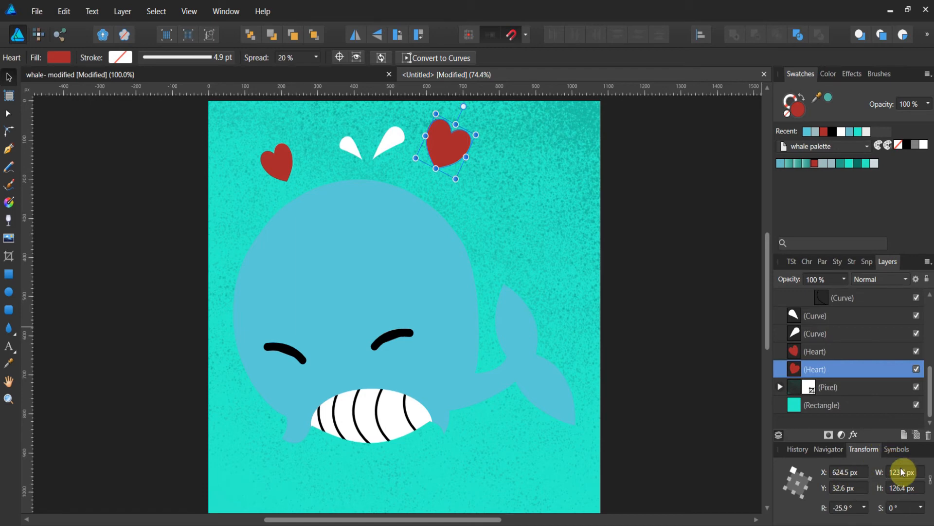
left_click(919, 441)
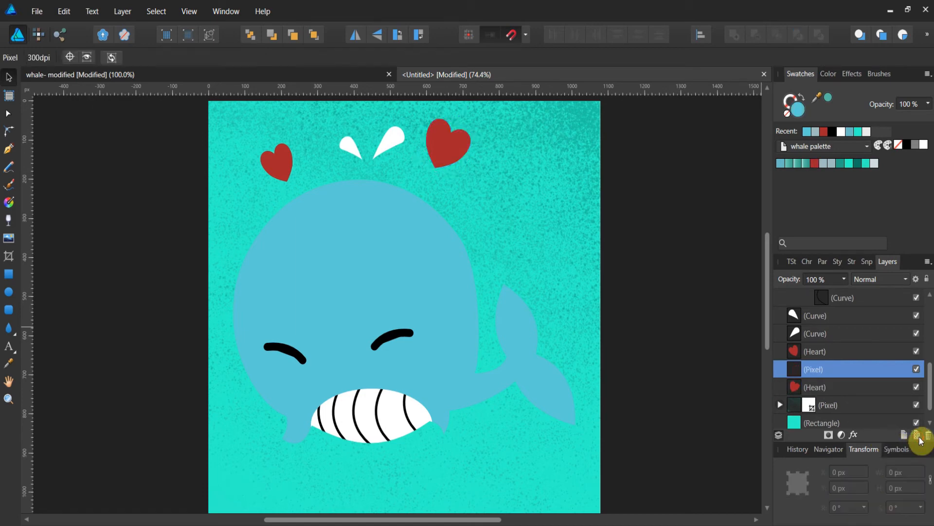
left_click_drag(791, 374, 813, 392)
left_click(780, 371)
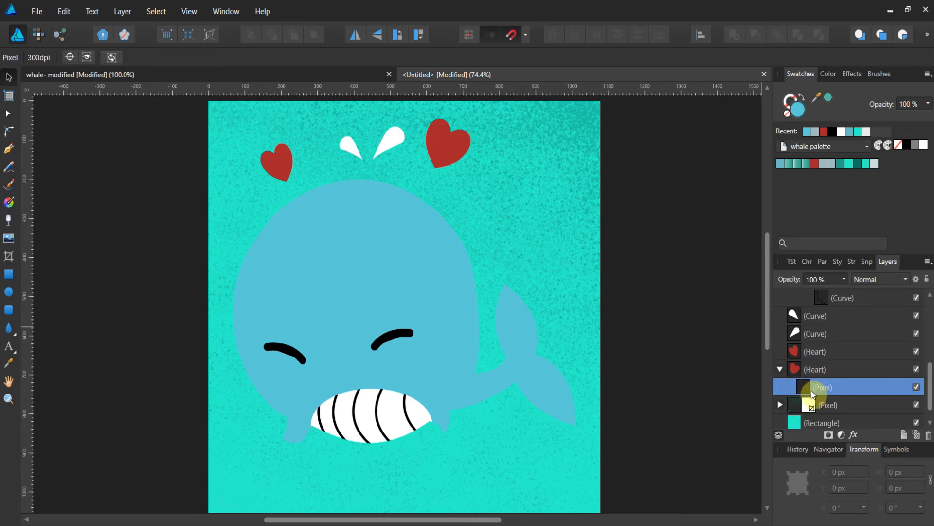
Switch to the Pixel persona and pick a brush from the Spray-paints category for the Paint Brush tool.
left_click(39, 34)
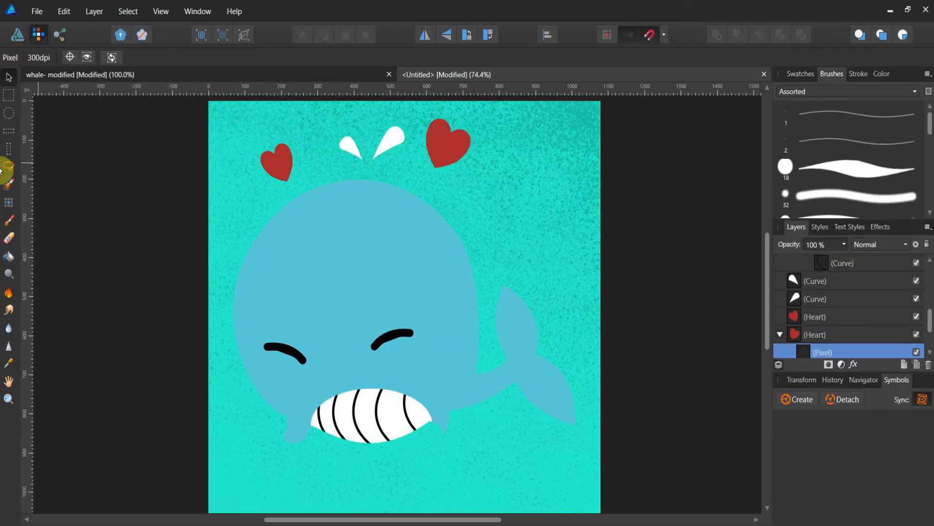
left_click(9, 220)
left_click(785, 112)
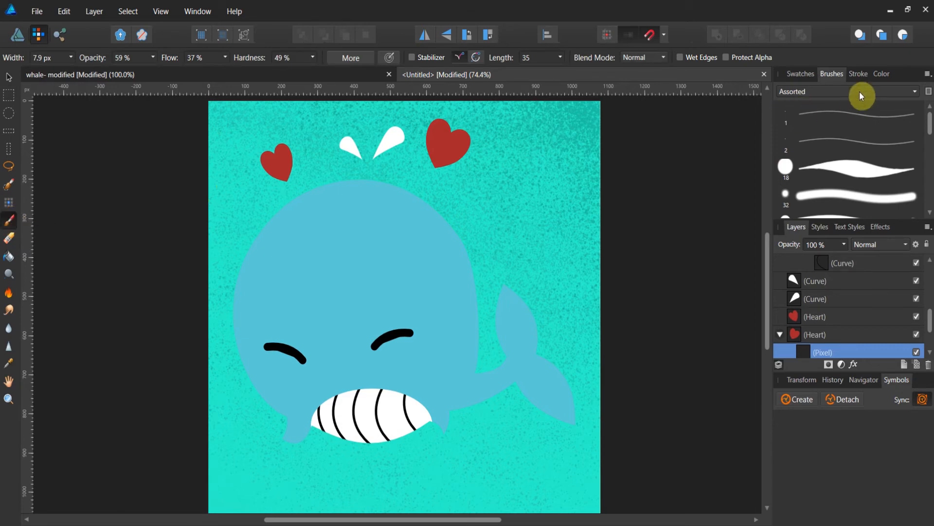
left_click(902, 90)
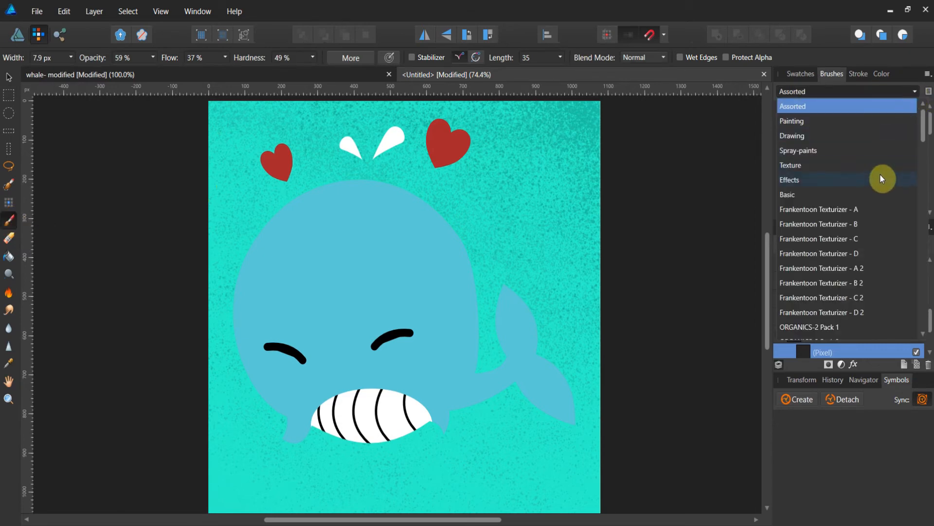
left_click(881, 151)
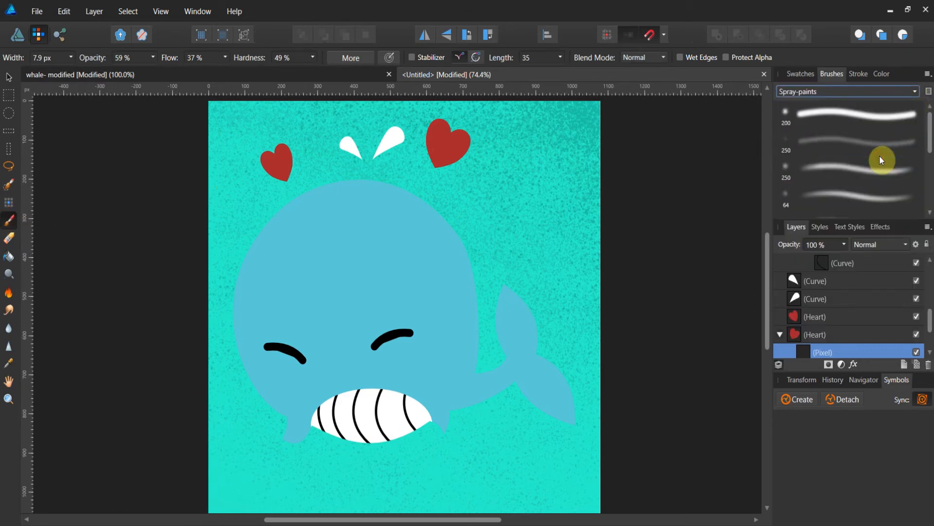
left_click(876, 168)
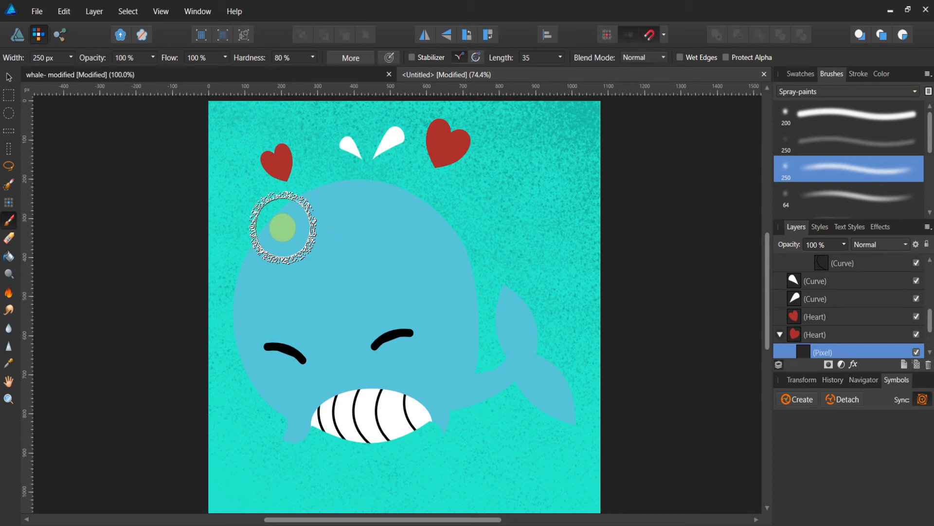
Reduce the spray brush width to 68.1 px and set the brush colour to black from the recent swatches.
key("bracketleft")
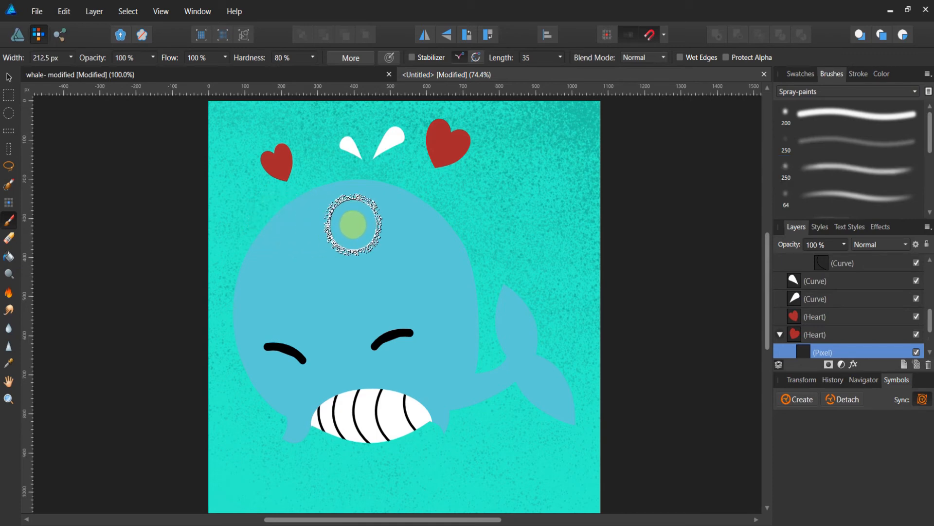
key("bracketleft")
key("bracketleft")
key("bracketleft")
key("bracketleft")
key("bracketleft")
key("bracketleft")
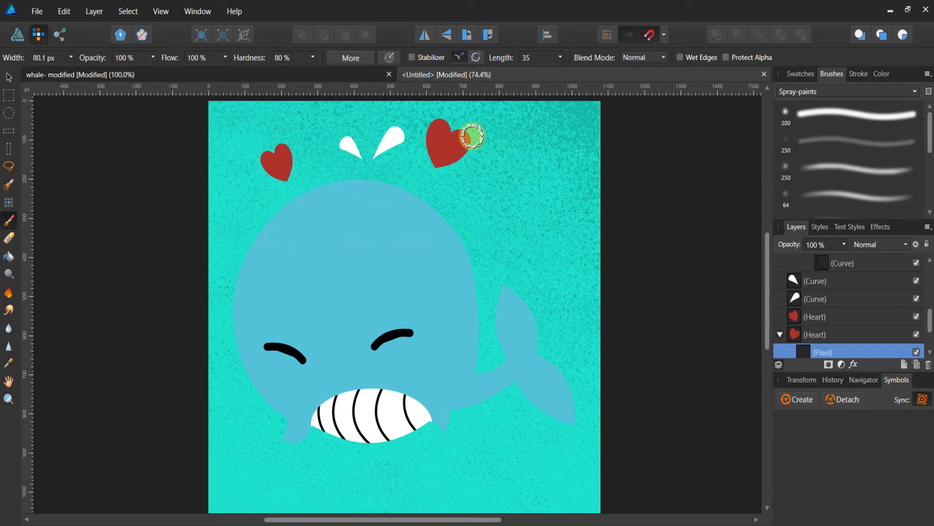
key("bracketleft")
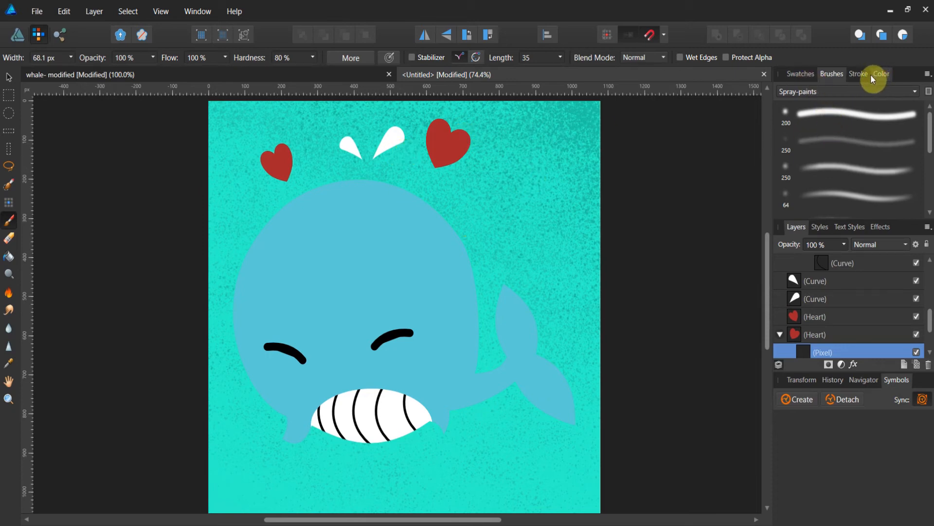
left_click(812, 74)
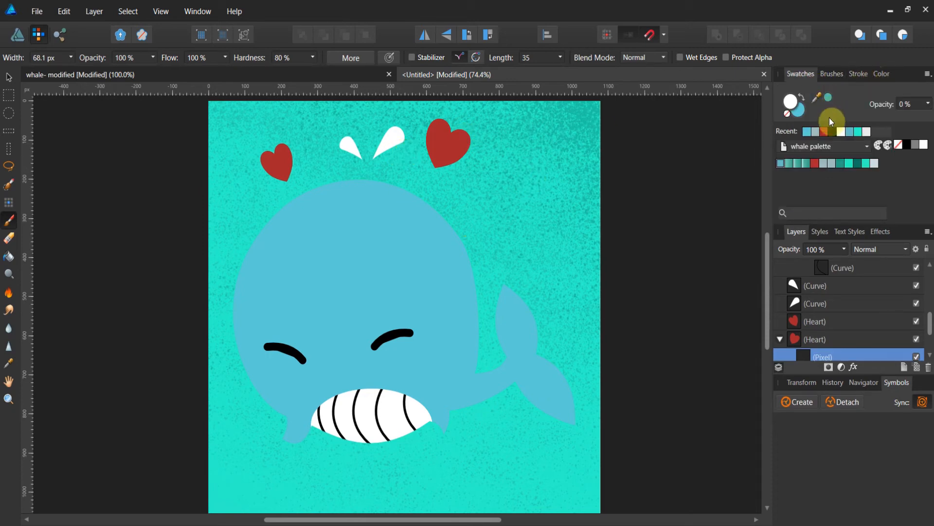
left_click(832, 130)
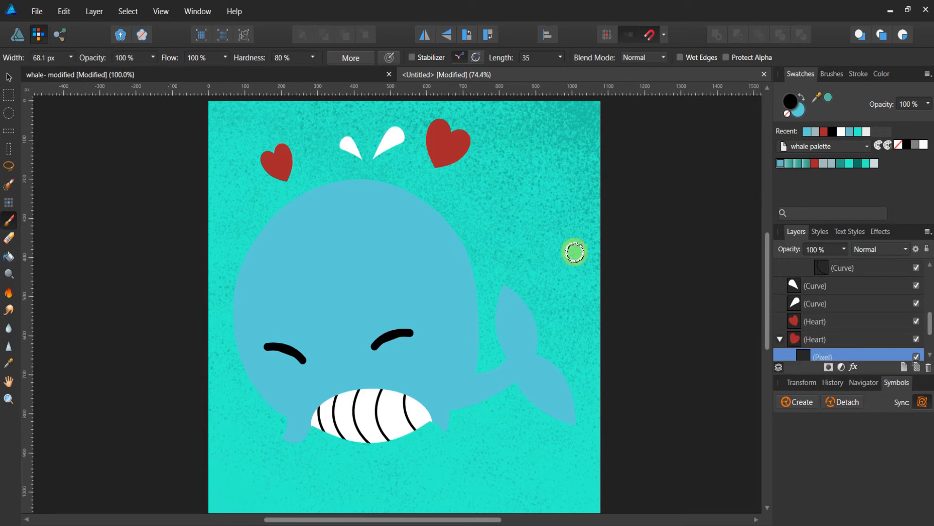
Zoom in on the right heart, set its pixel layer to Multiply at 46% opacity, and spray shading on the heart's edge.
left_click(8, 399)
scroll(372, 256, "up", 3)
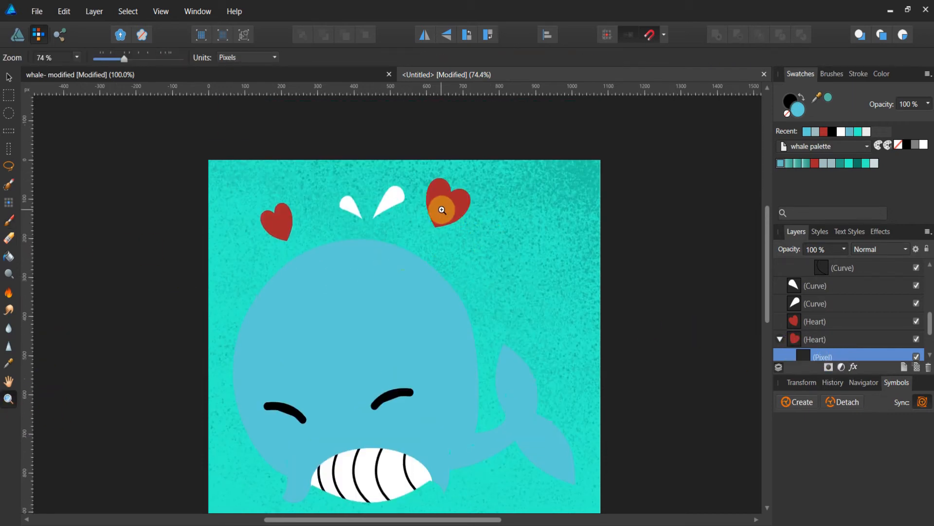
left_click_drag(442, 209, 590, 197)
left_click(473, 205)
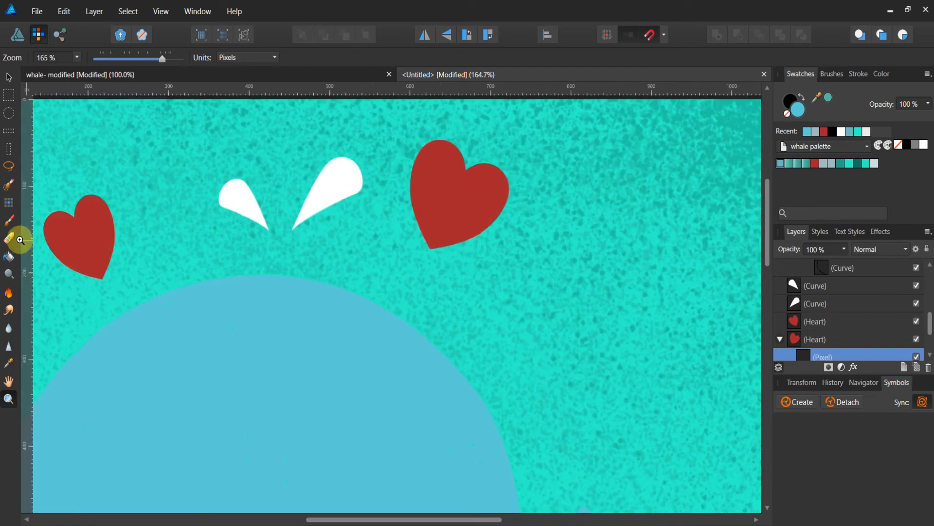
left_click(10, 221)
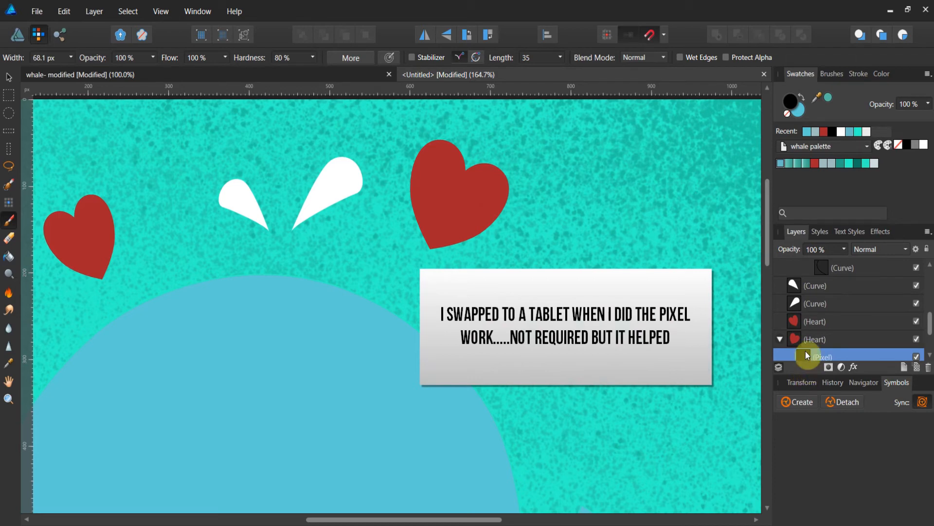
left_click(905, 249)
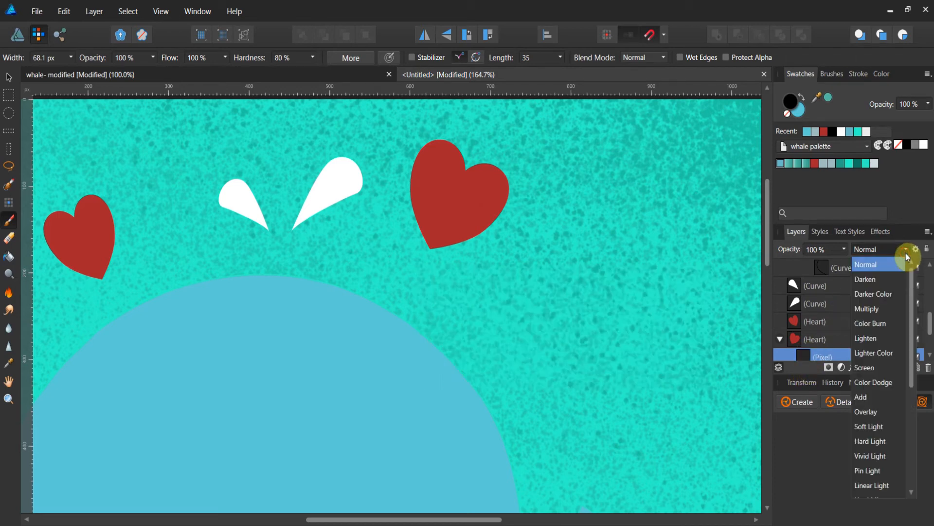
left_click(880, 306)
left_click(844, 249)
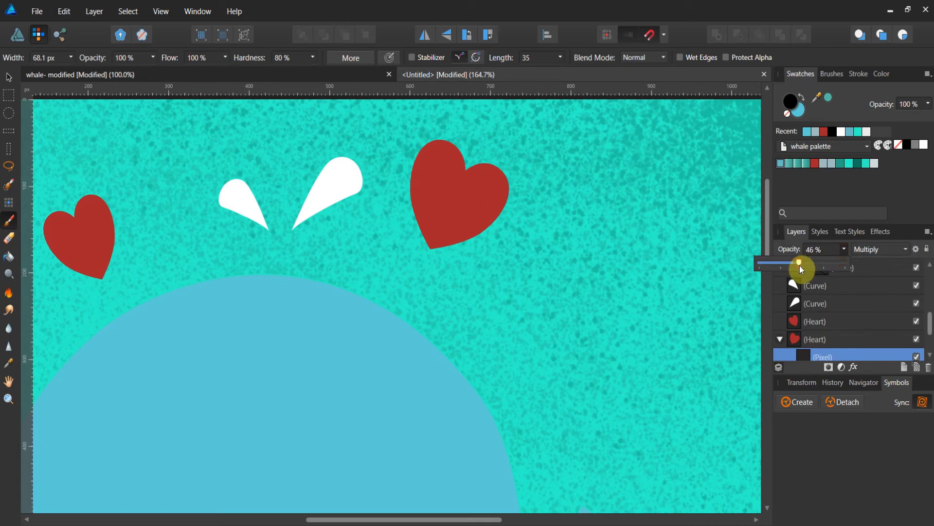
left_click(494, 205)
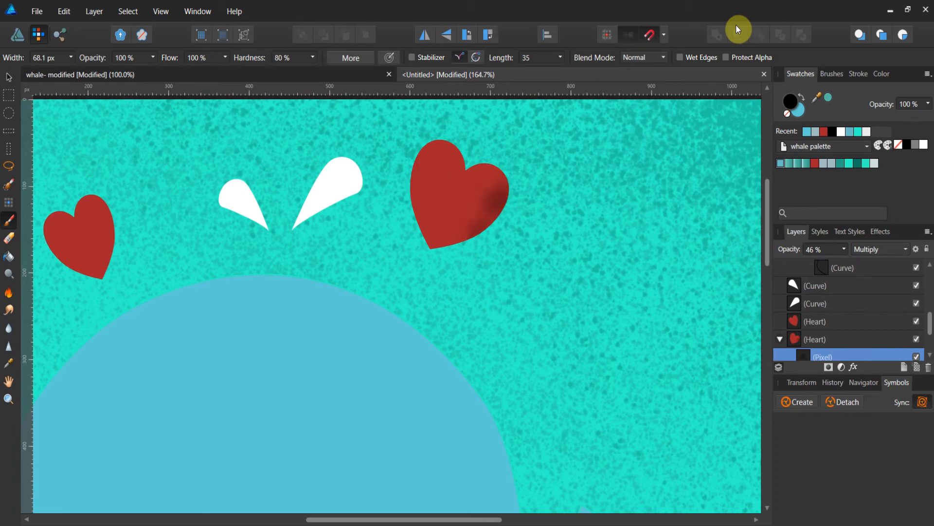
Undo the last four changes to the heart shading layer.
key("ctrl+z")
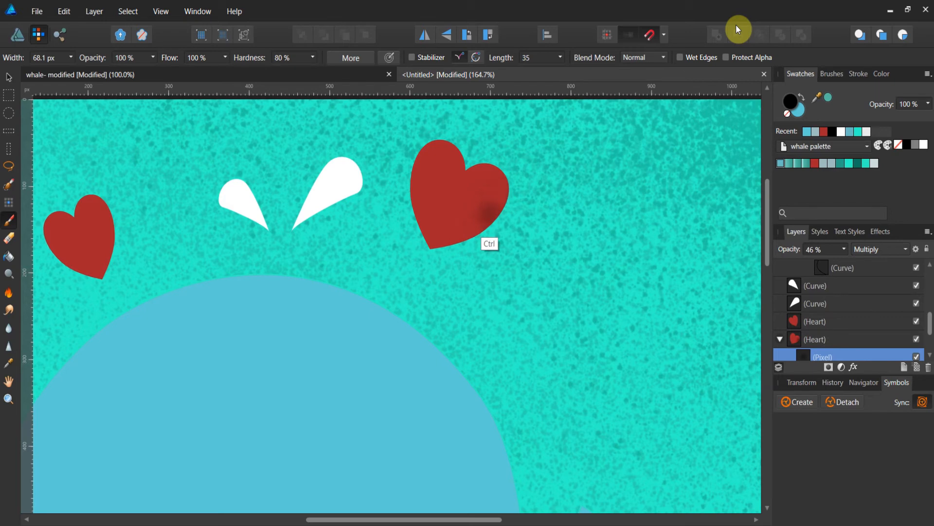
key("ctrl+z")
key("ctrl+z")
key("ctrl+z")
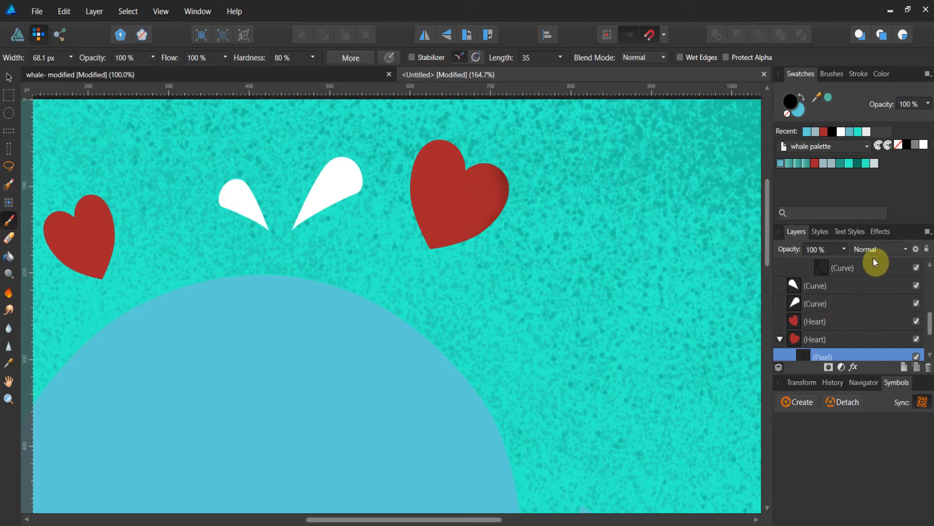
Set the heart's pixel layer blend mode to Multiply and its opacity to 38%.
left_click(906, 250)
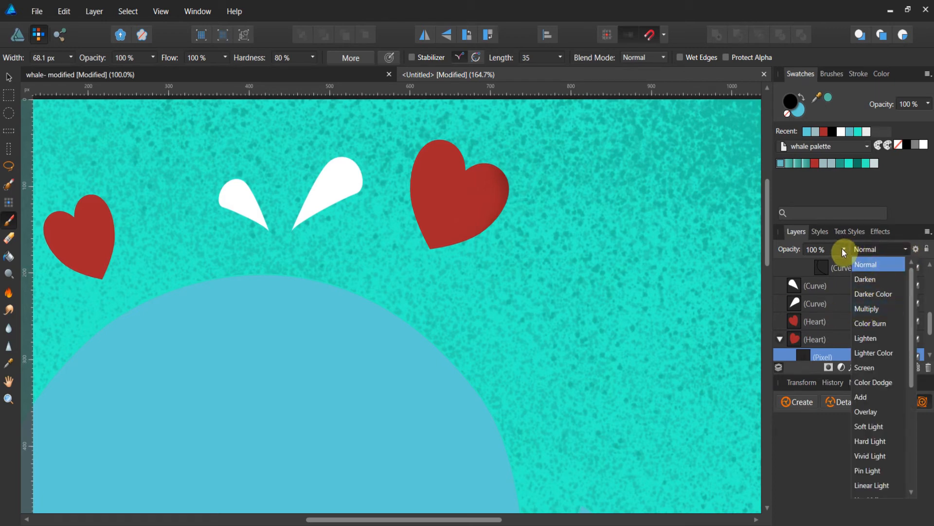
left_click(882, 312)
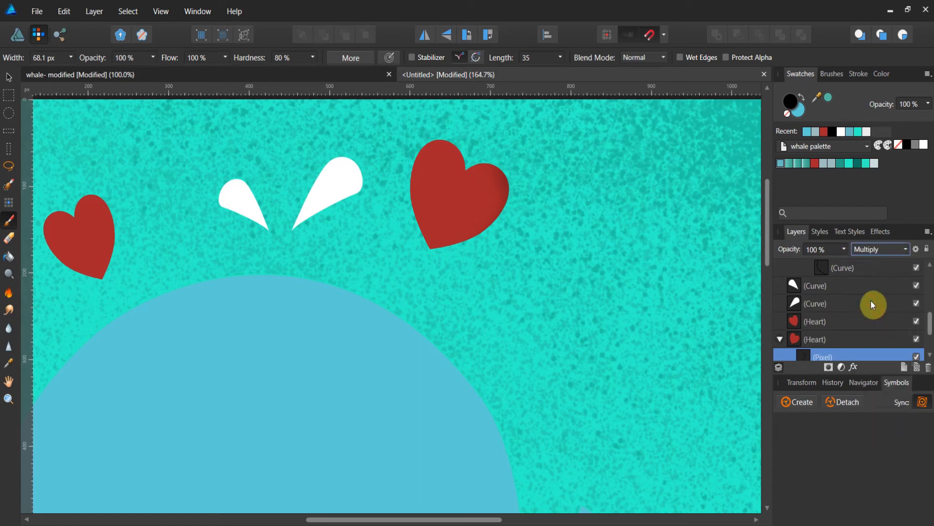
left_click(844, 250)
left_click_drag(846, 262, 792, 266)
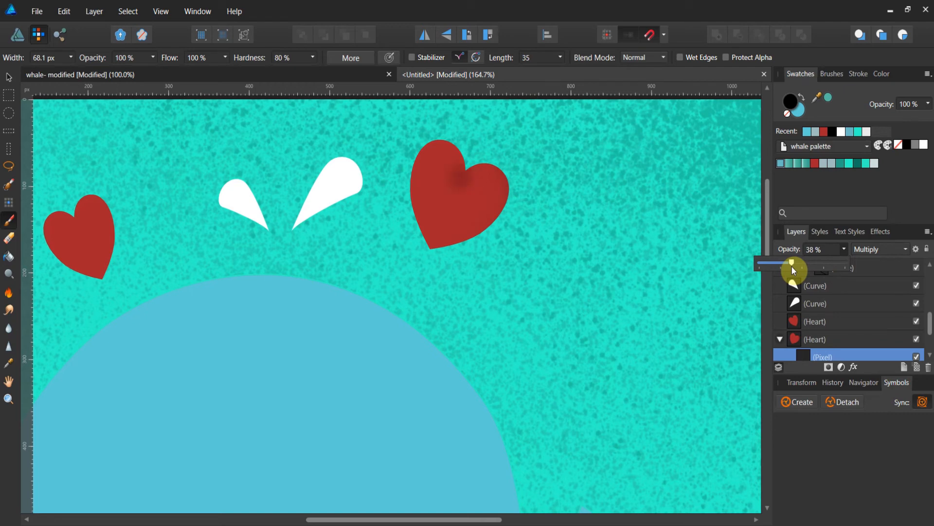
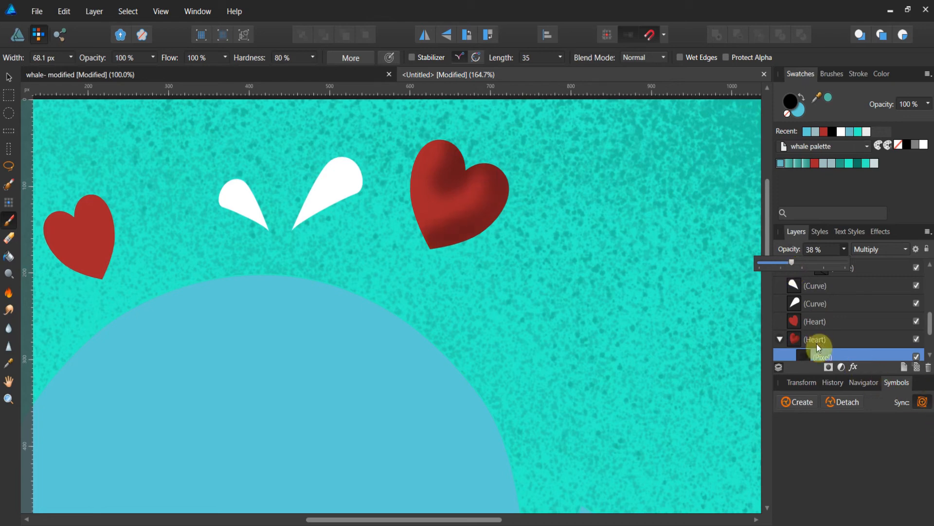
Add a new pixel layer nested inside the left heart's layer.
left_click(802, 323)
left_click(801, 323)
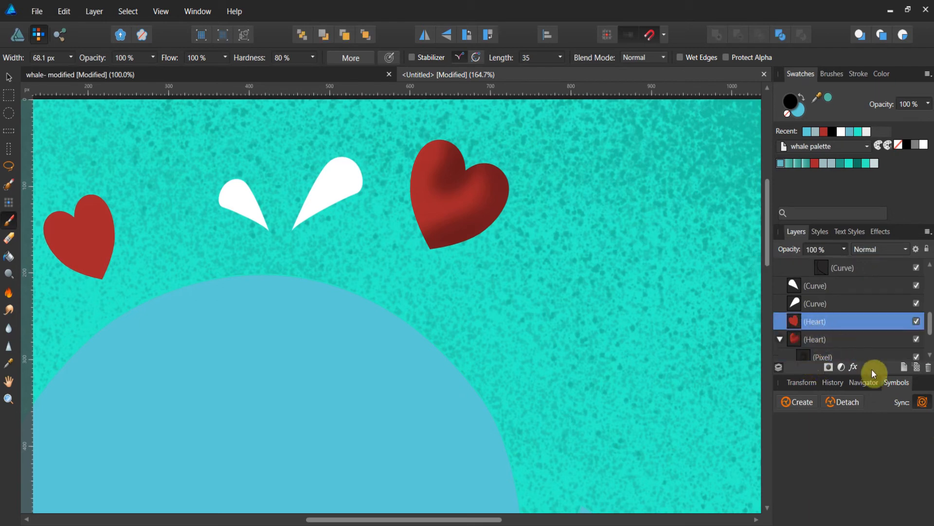
left_click(917, 367)
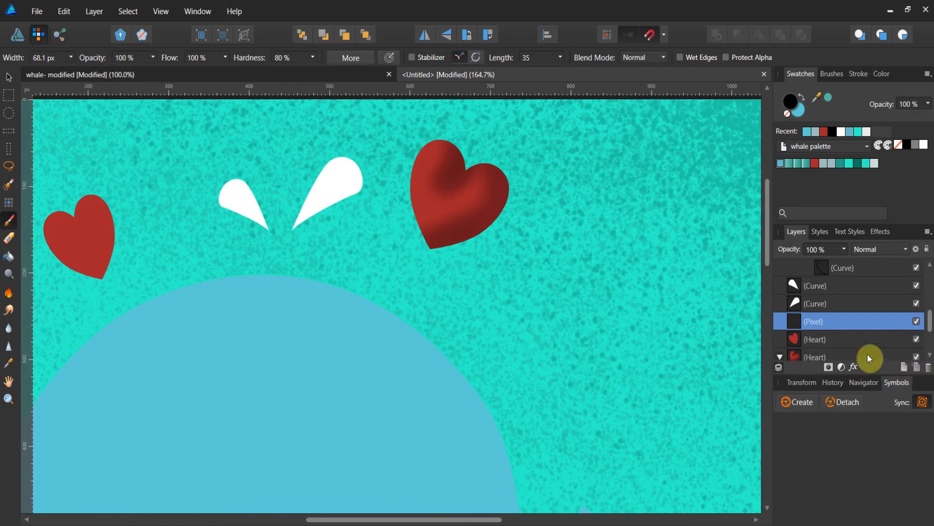
left_click_drag(796, 326, 812, 346)
left_click(782, 323)
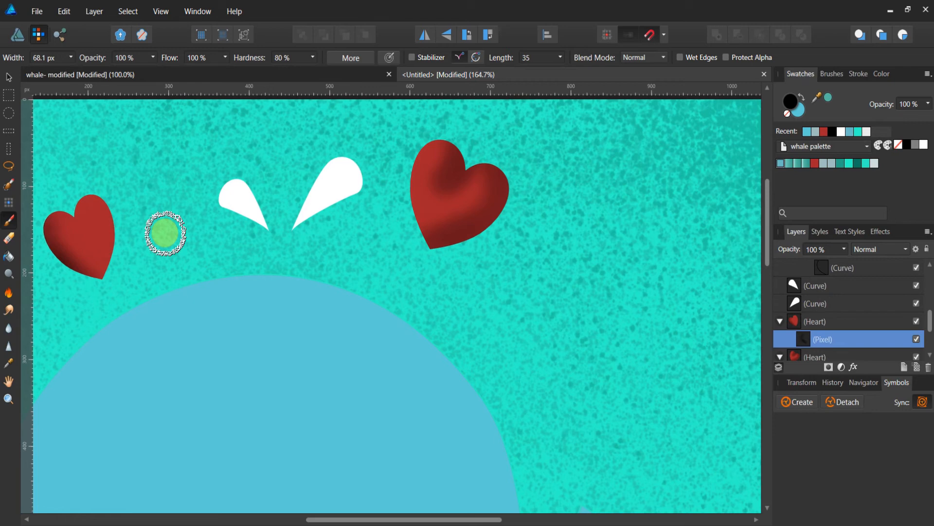
Set the left heart's pixel layer to Multiply at 32% opacity and spray shading onto the heart.
left_click(844, 250)
left_click_drag(826, 266, 788, 263)
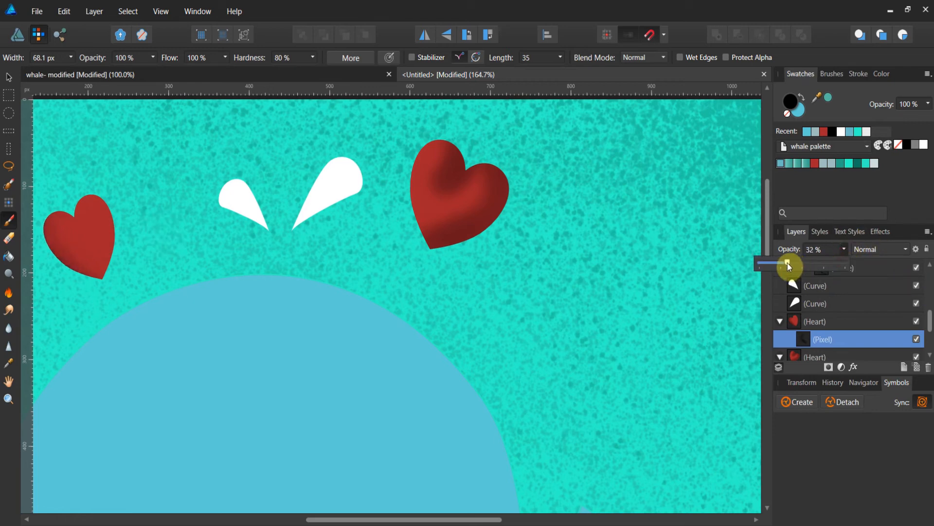
left_click(901, 249)
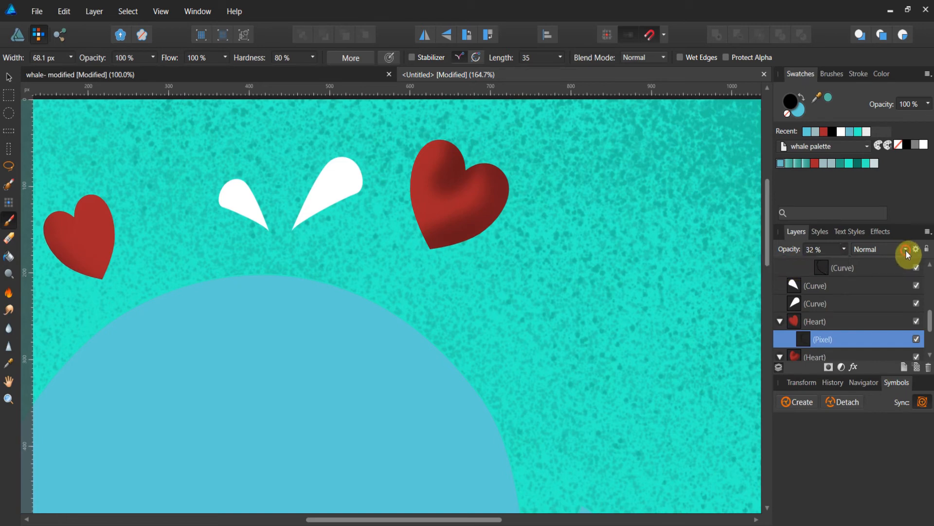
left_click(906, 250)
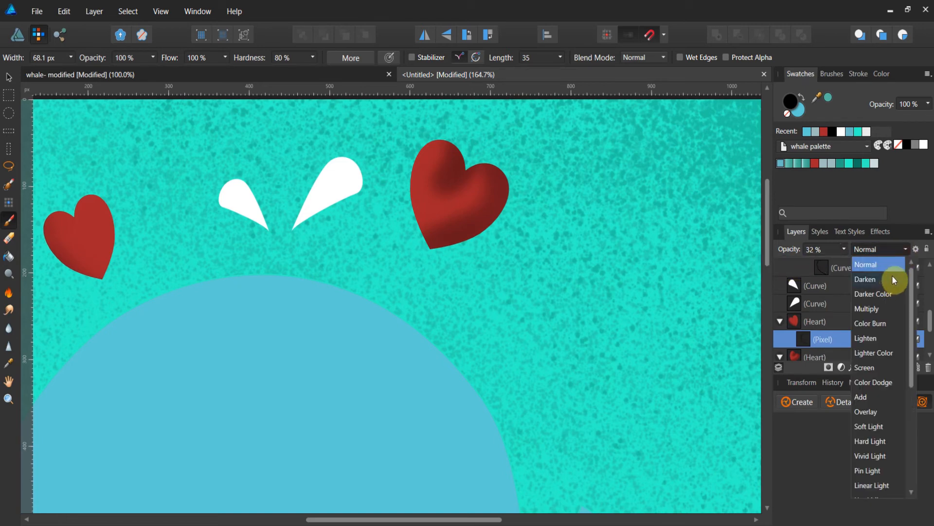
left_click(885, 312)
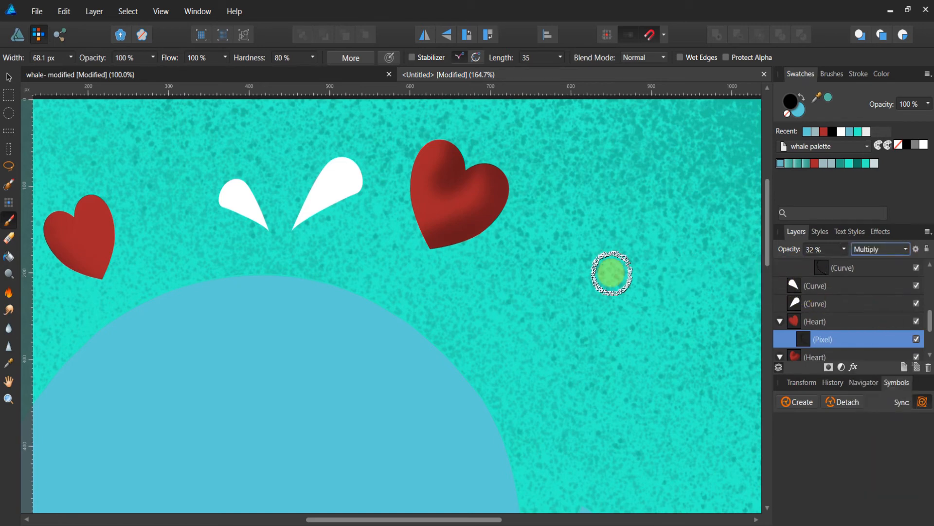
left_click_drag(81, 219, 89, 216)
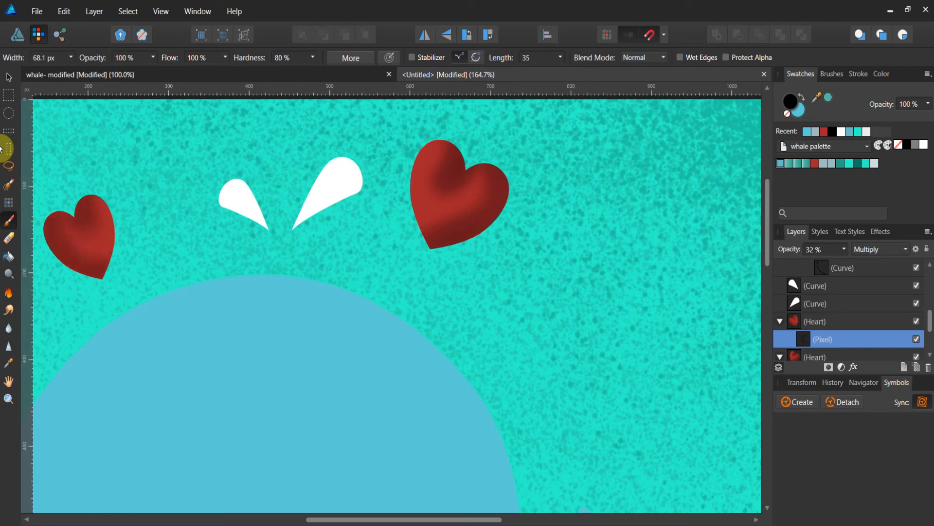
Reduce the spray brush width to 21.8 px.
key("bracketleft")
key("bracketleft")
key("bracketleft")
key("bracketleft")
key("bracketleft")
key("bracketleft")
key("bracketleft")
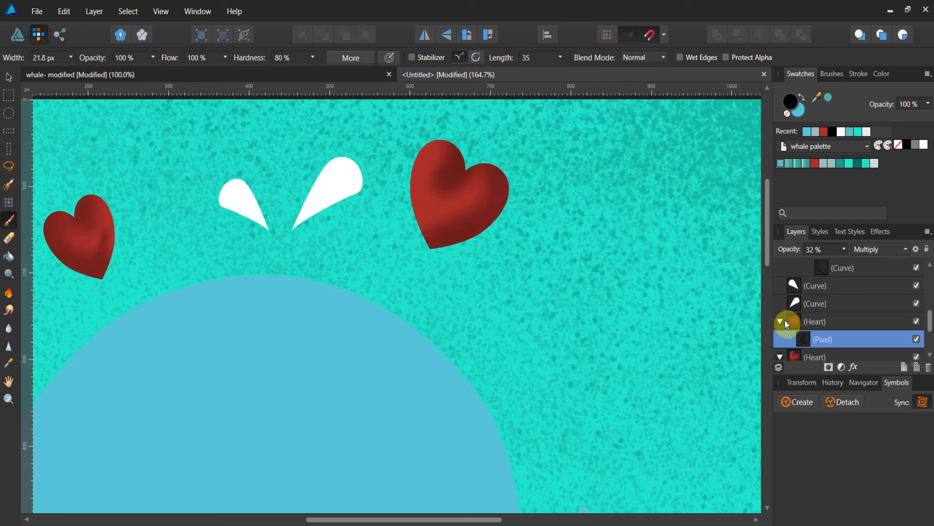
Add a new pixel layer nested inside the right water spout's curve layer.
left_click(779, 321)
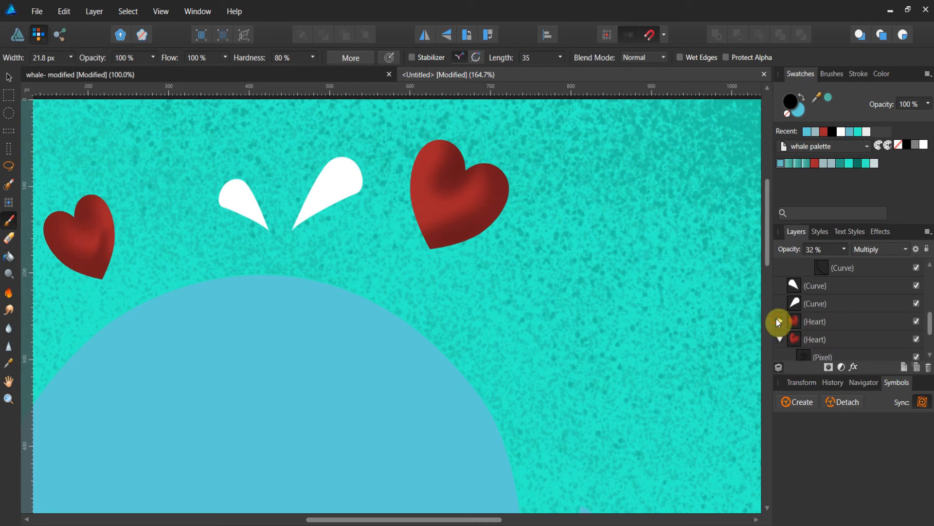
left_click(806, 303)
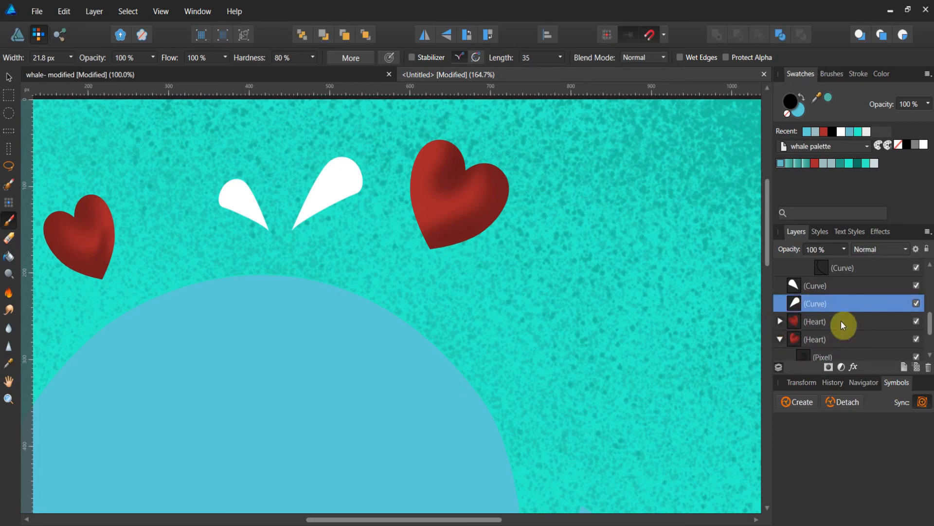
left_click(917, 371)
left_click_drag(795, 303, 805, 325)
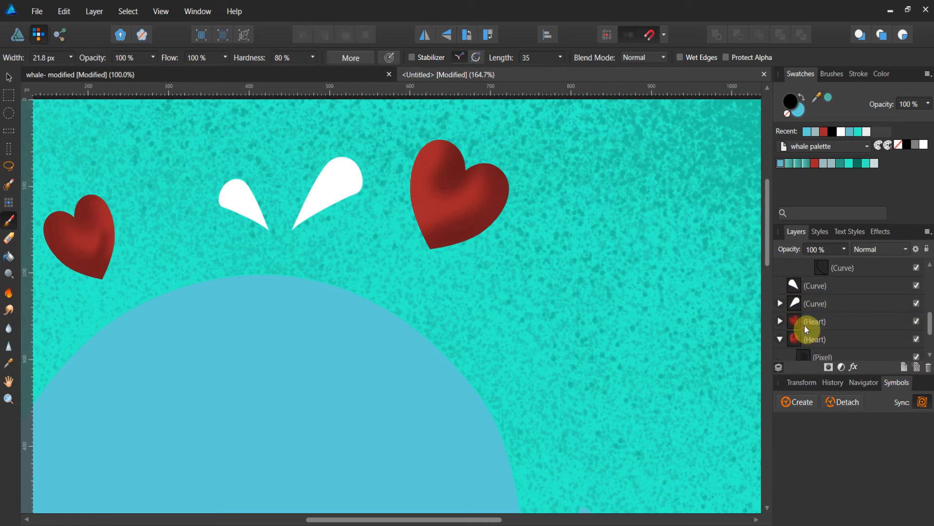
left_click(783, 305)
left_click(780, 304)
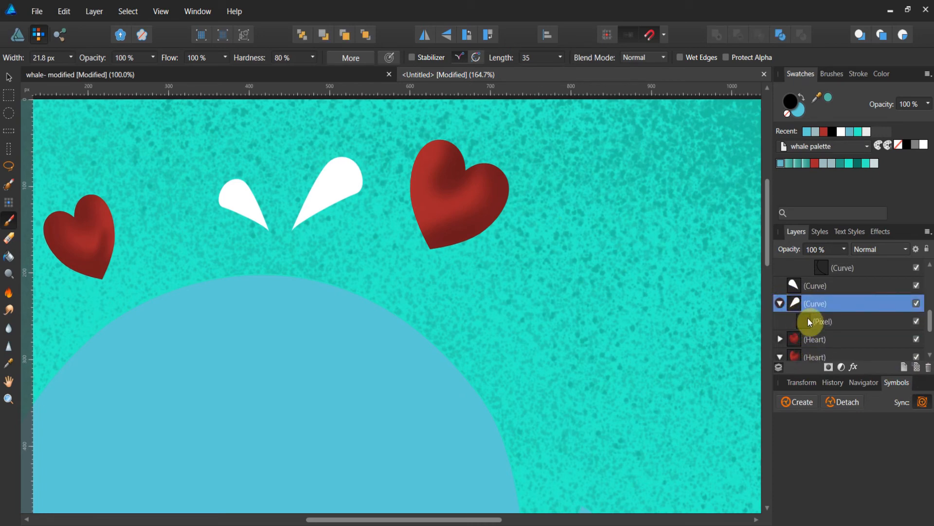
left_click(808, 320)
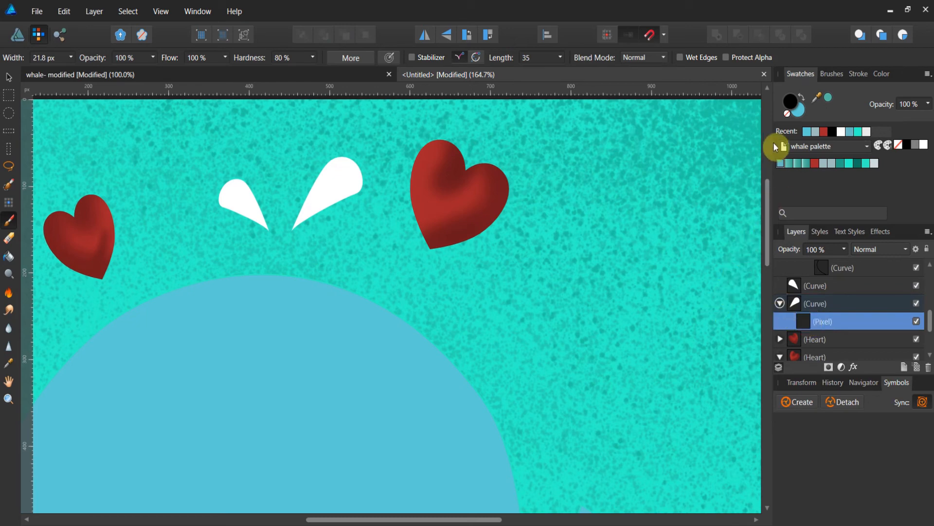
Pick a light blue from the recent swatches and set the right spout's pixel layer to Multiply at 34% opacity.
left_click(809, 135)
left_click_drag(845, 260, 834, 263)
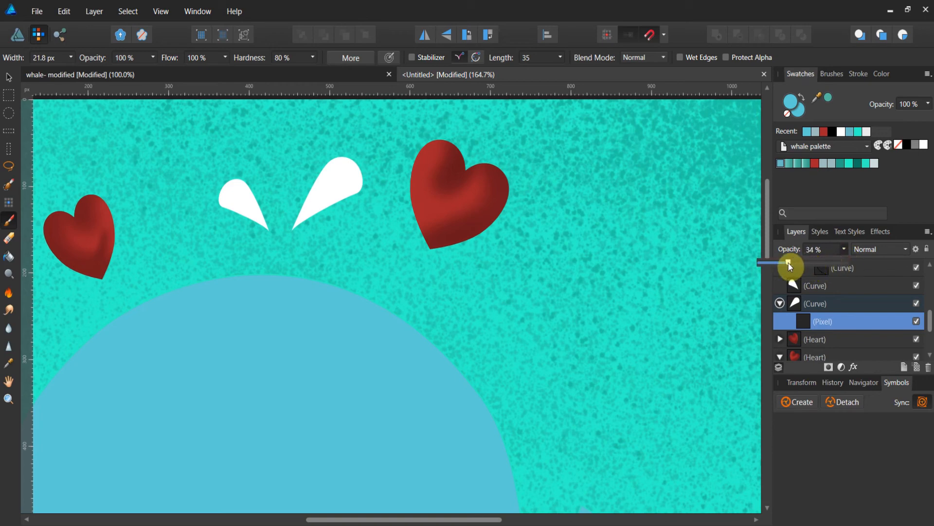
left_click(905, 248)
left_click(893, 309)
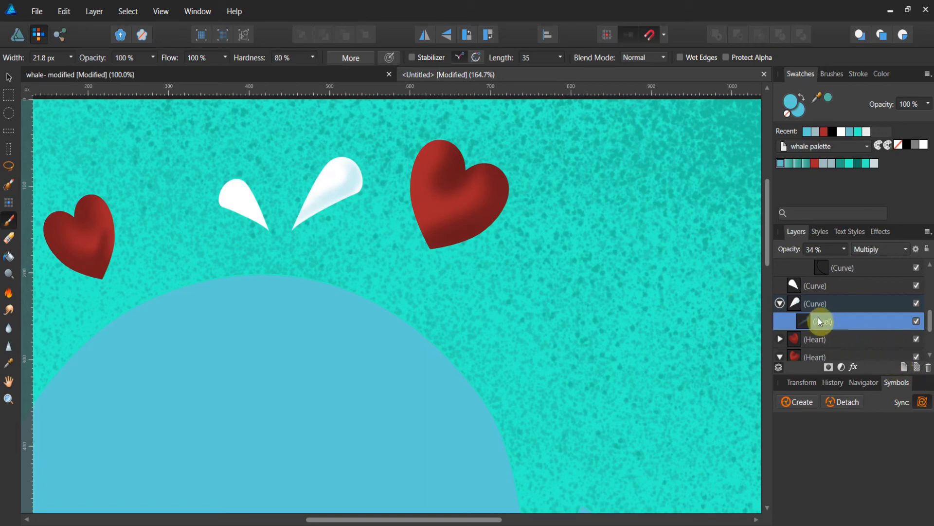
Add a new pixel layer nested inside the left water spout's curve layer.
left_click(779, 305)
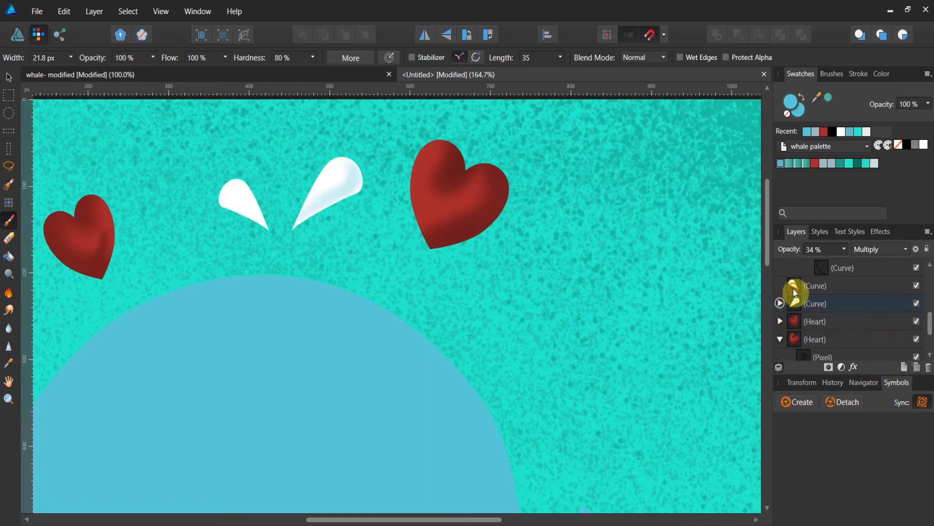
left_click(793, 289)
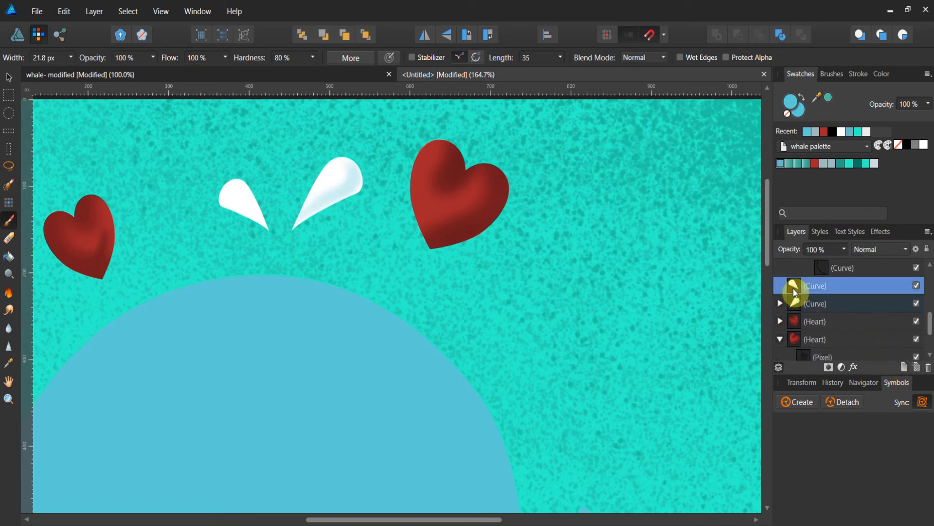
left_click(917, 367)
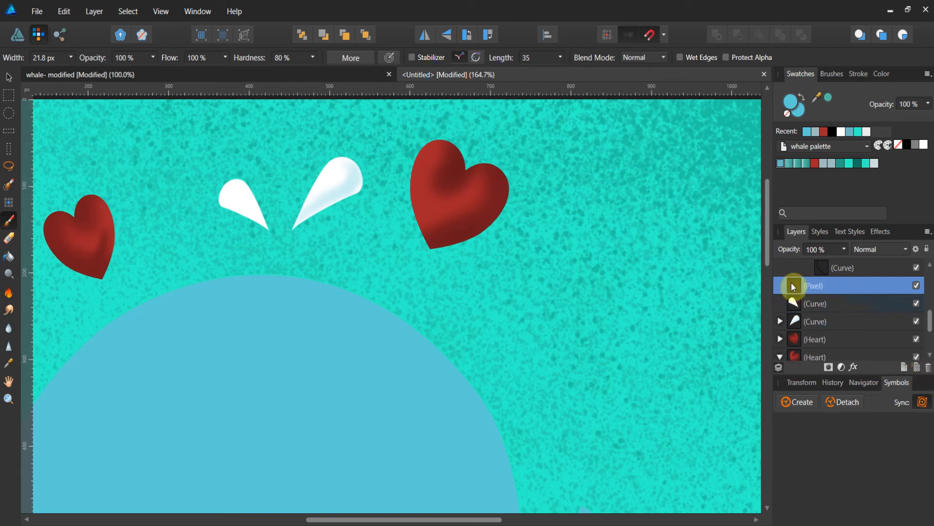
left_click_drag(801, 302, 807, 311)
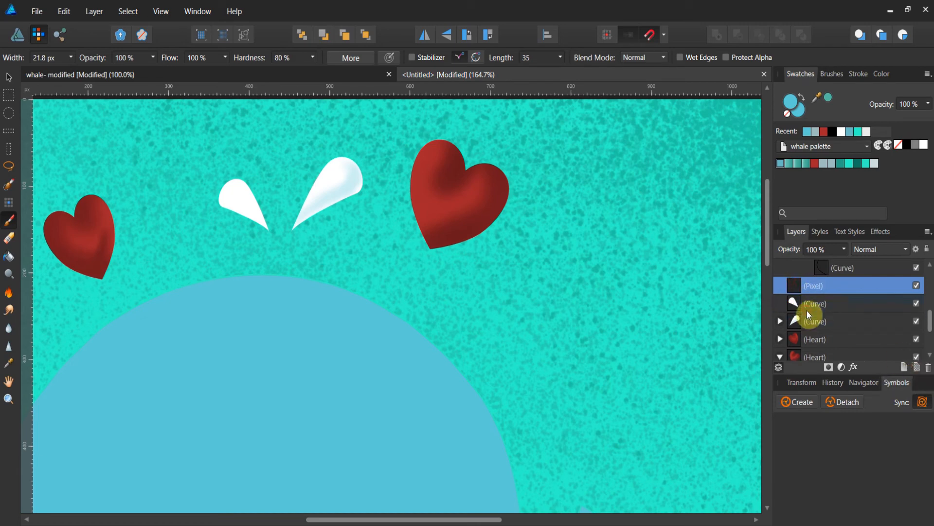
left_click(780, 285)
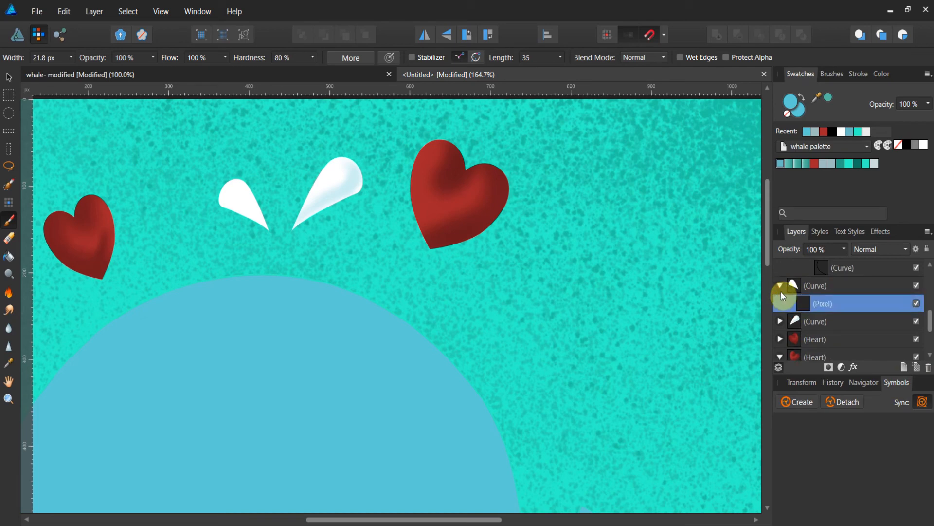
Set the left spout's pixel layer to Multiply at 39% opacity.
left_click(847, 253)
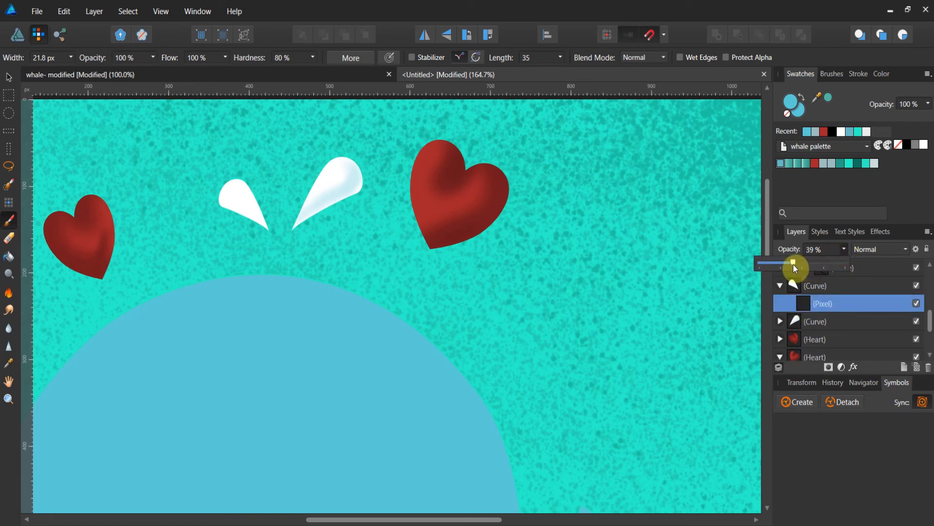
left_click(902, 248)
left_click(903, 251)
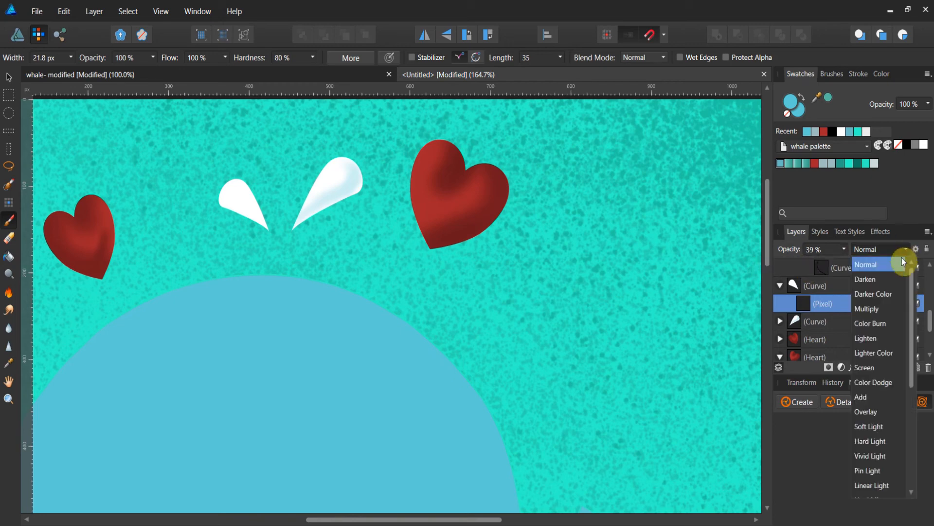
left_click(879, 309)
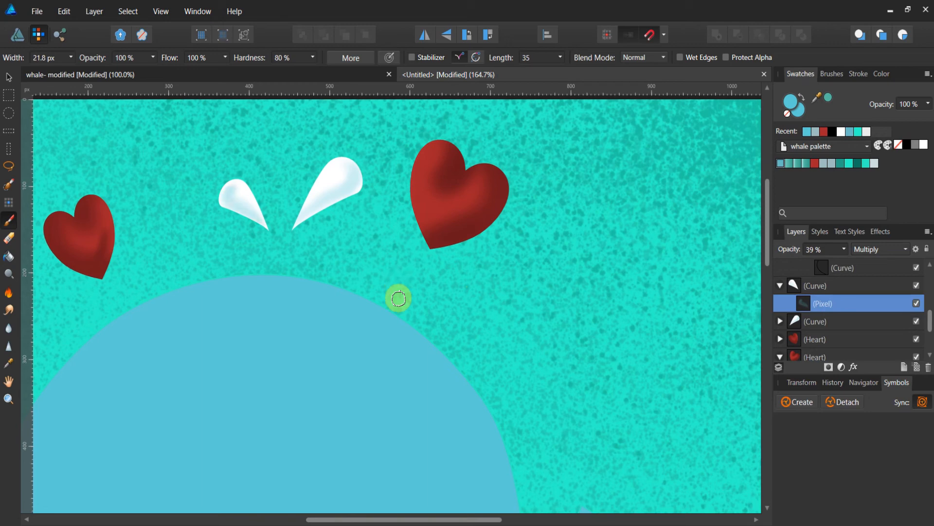
Zoom out to view the whole whale and compare it with the original whale document.
left_click(7, 399)
left_click_drag(454, 325, 229, 335)
scroll(238, 335, "down", 3)
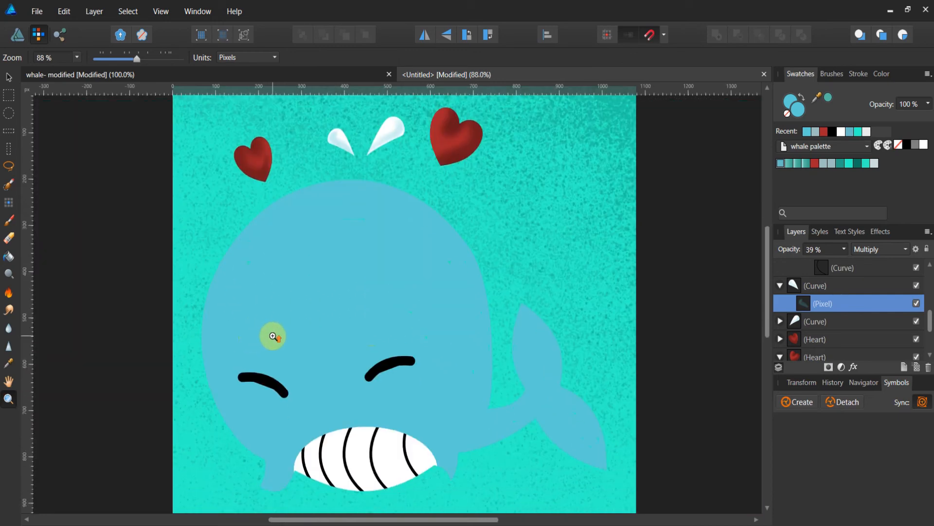
scroll(275, 336, "up", 1)
scroll(282, 337, "down", 1)
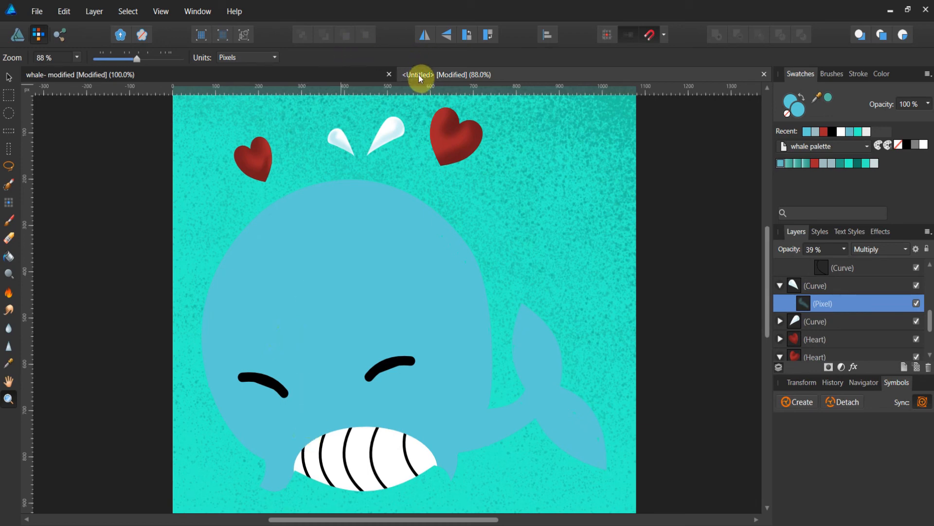
left_click(255, 75)
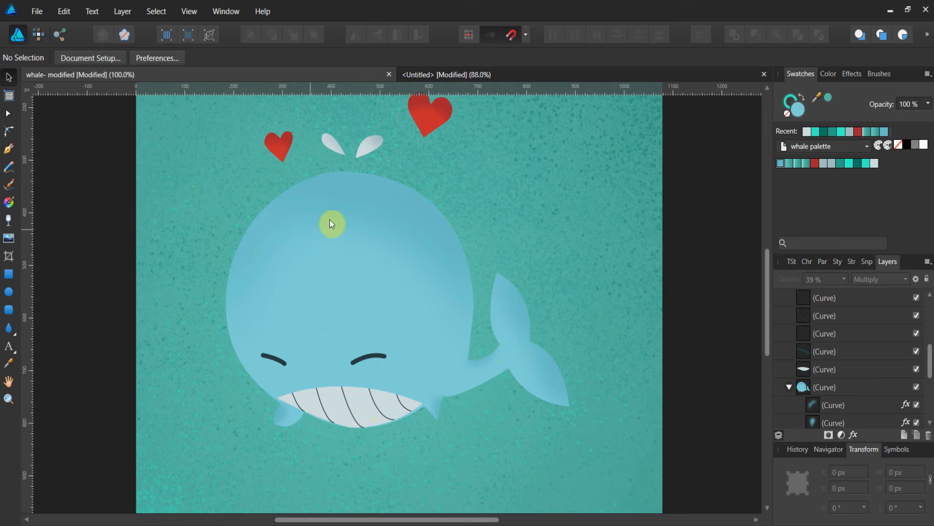
left_click(467, 76)
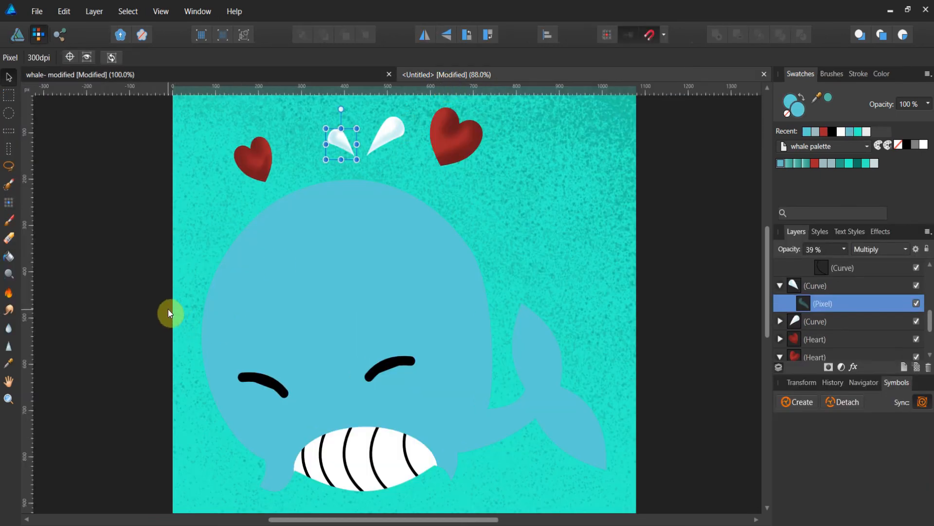
Add a new pixel layer nested inside the whale body's curve layer.
left_click(780, 286)
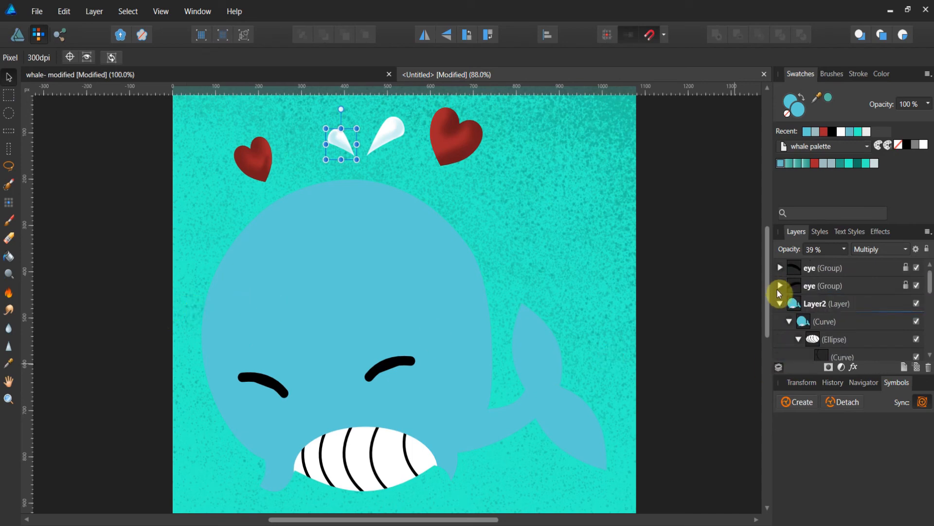
left_click(789, 321)
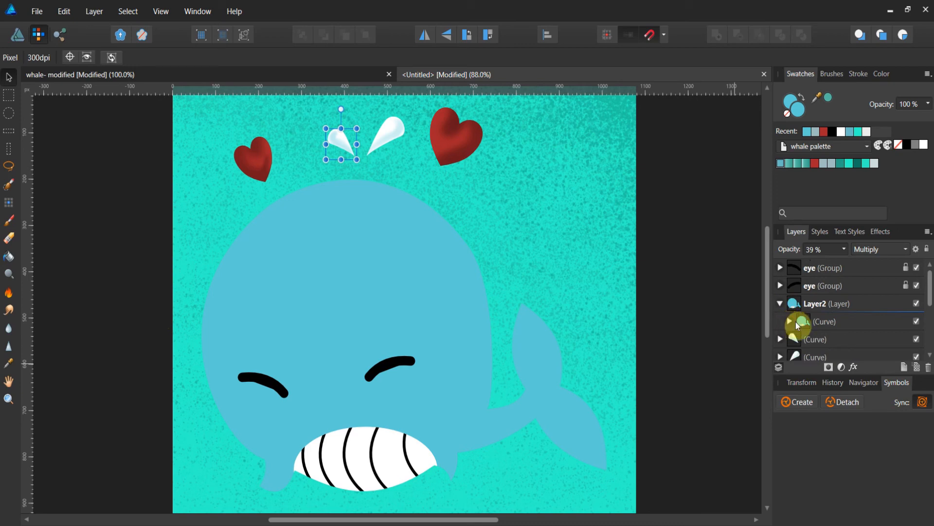
left_click(790, 323)
left_click(789, 321)
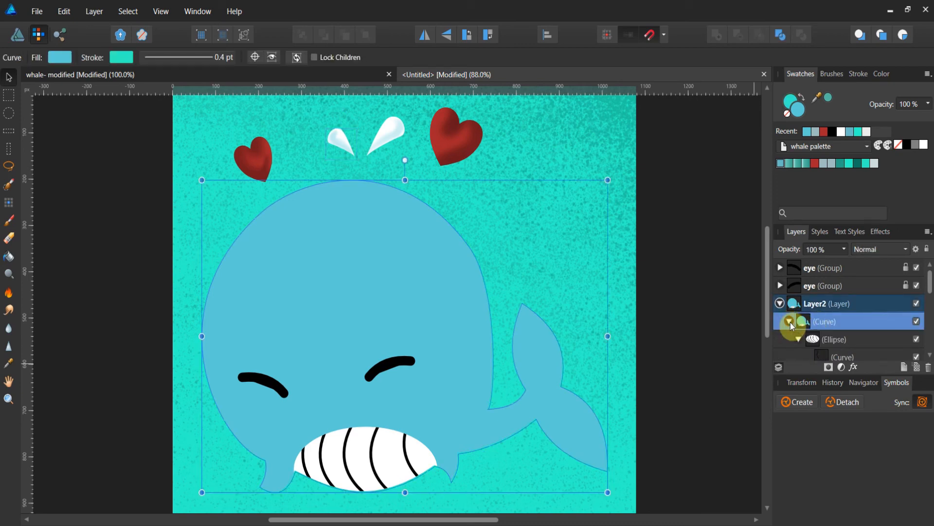
left_click(917, 368)
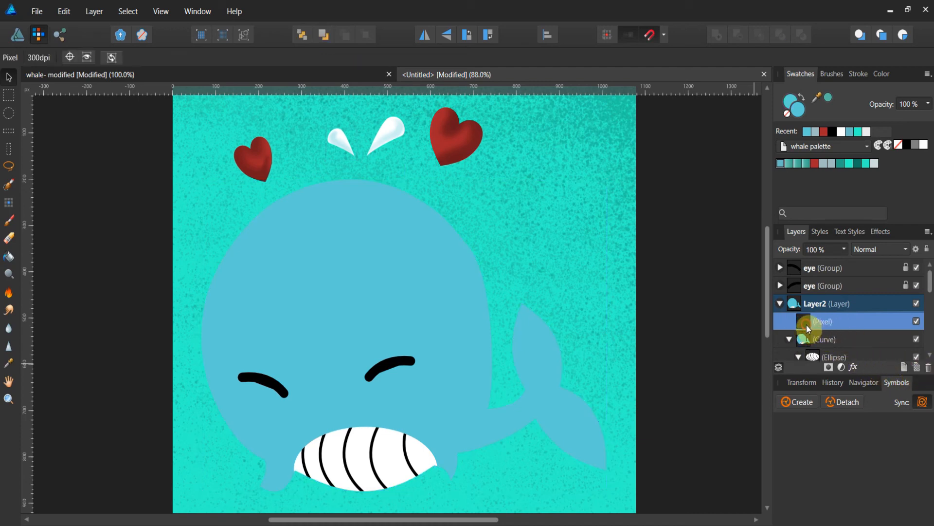
left_click_drag(807, 325, 819, 345)
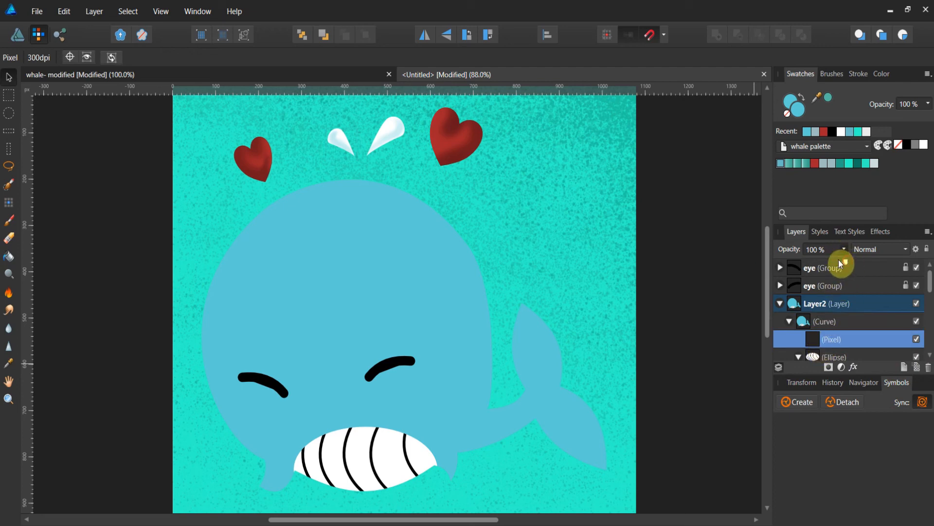
Set the whale body's new pixel layer to Multiply blend mode at 34% opacity.
left_click_drag(839, 262, 789, 265)
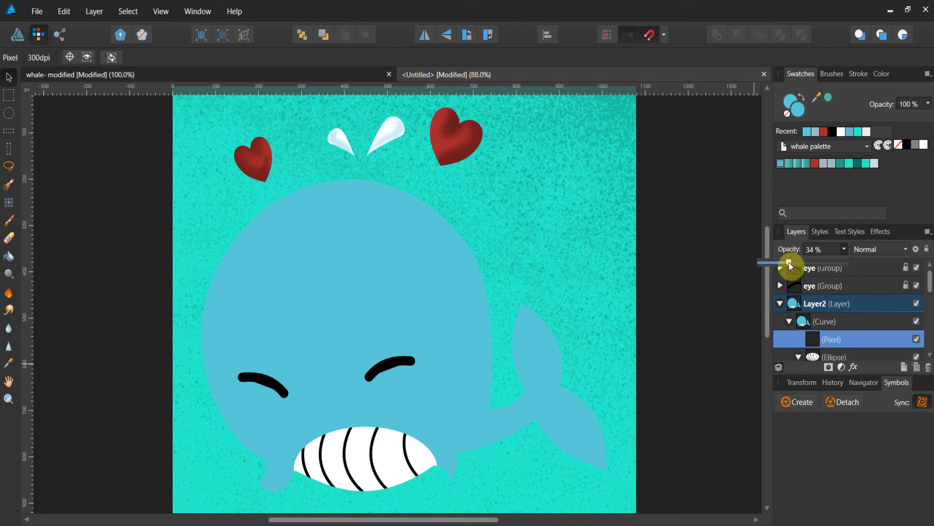
left_click(898, 249)
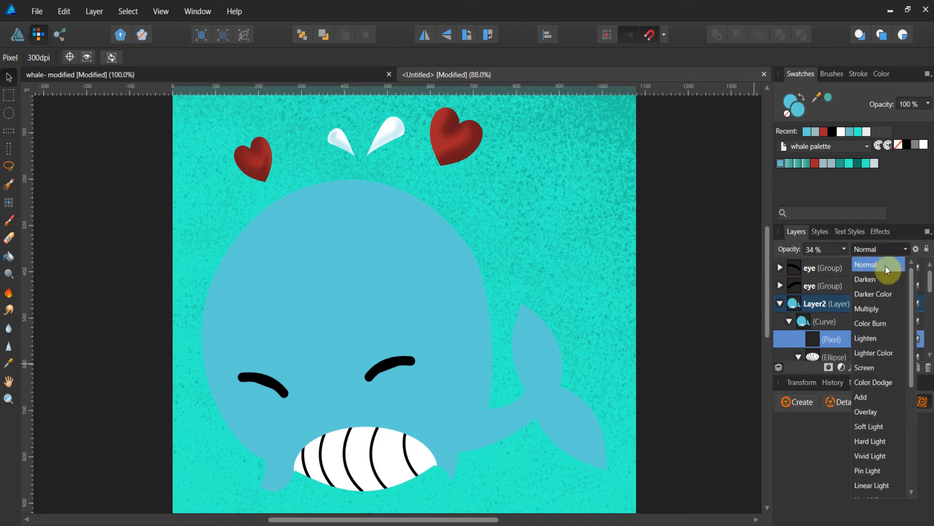
left_click(872, 311)
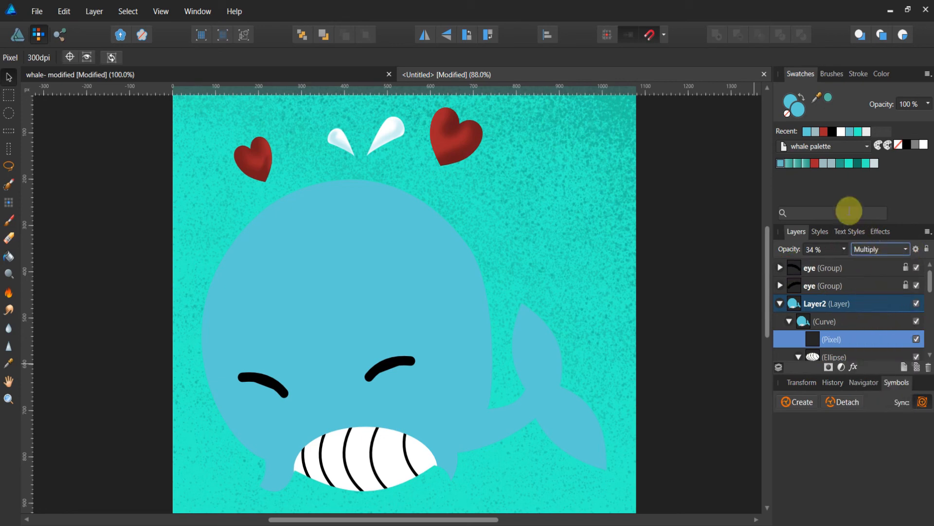
Set the brush colour to dark grey #3A3838.
left_click(832, 136)
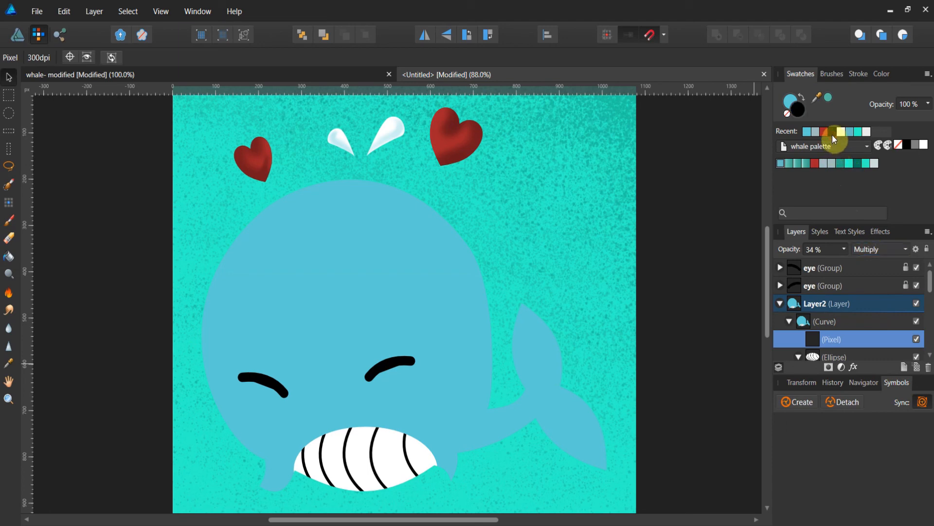
double_click(801, 112)
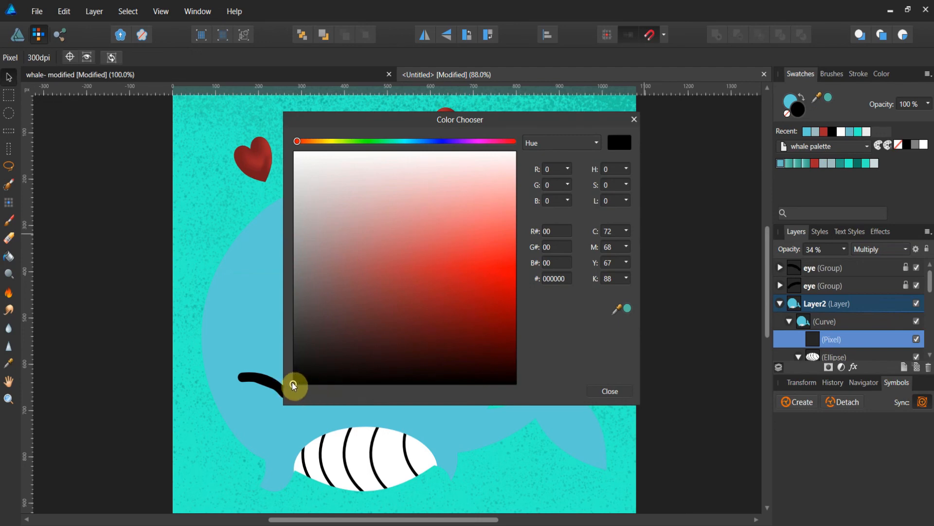
left_click_drag(293, 385, 297, 333)
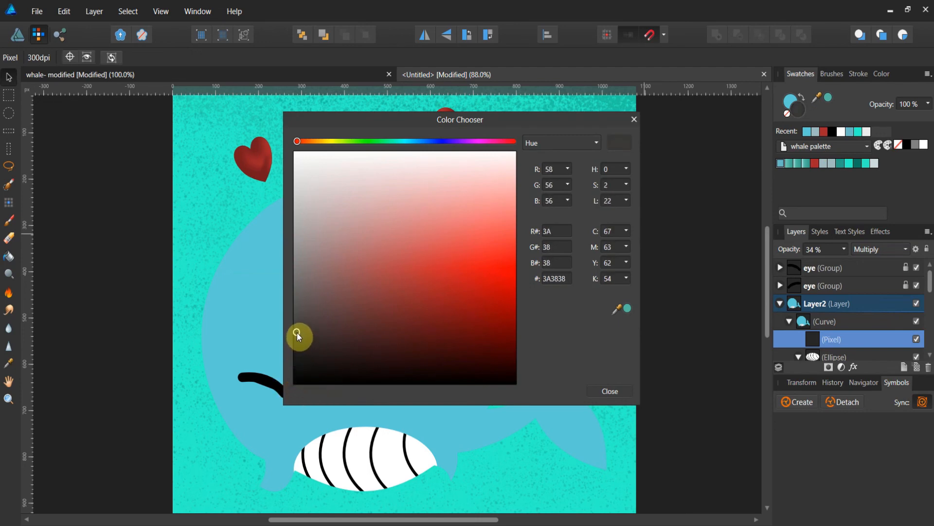
left_click(614, 393)
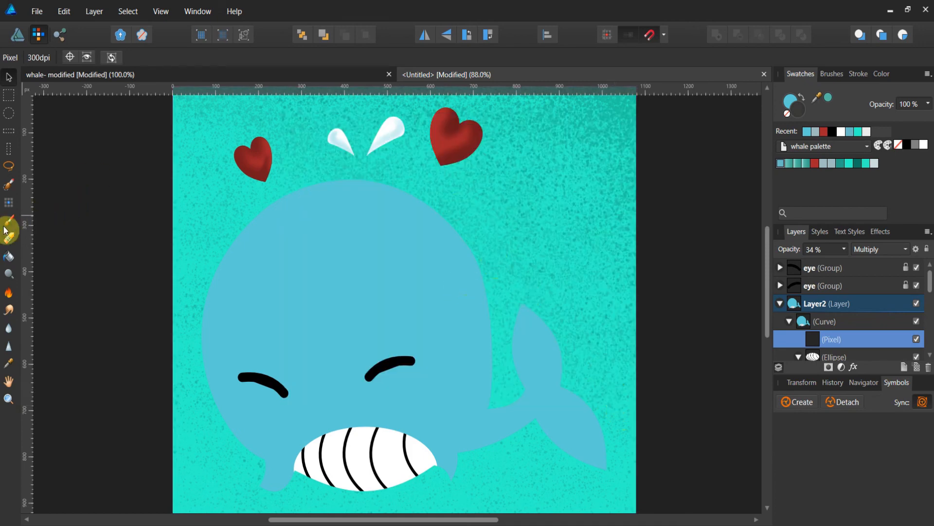
Take the Paint Brush, resize it to about 334 px wide, and paint soft shading over the top of the whale's body.
left_click(20, 224)
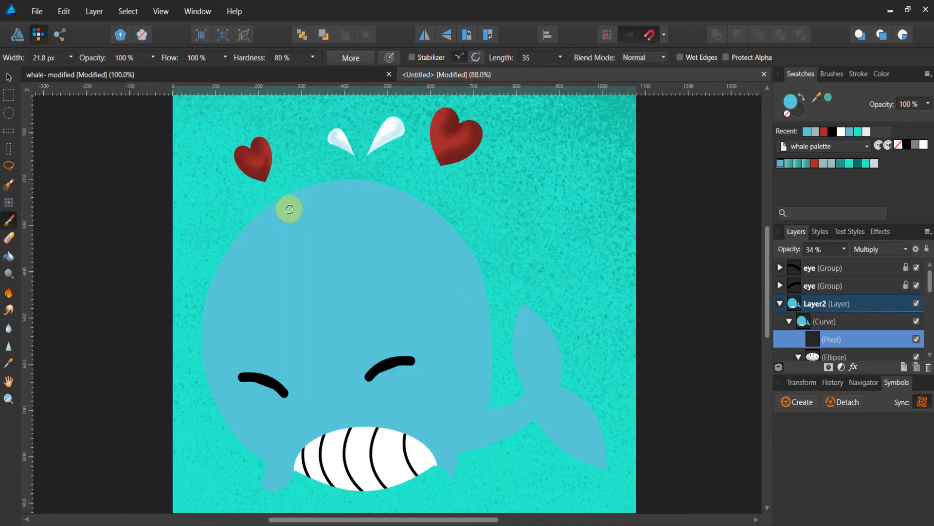
key("bracketright")
key("bracketright")
key("bracketright")
key("bracketright")
key("bracketright")
key("bracketright")
key("bracketright")
key("bracketright")
key("bracketright")
key("bracketright")
key("bracketright")
key("bracketright")
key("bracketright")
key("bracketright")
key("bracketright")
key("bracketright")
key("bracketright")
key("bracketright")
key("bracketright")
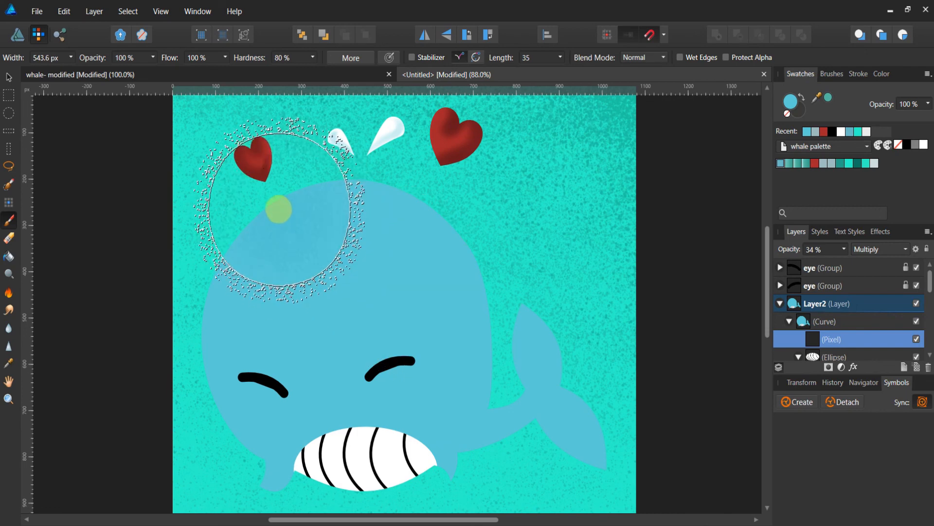
key("bracketleft")
key("bracketleft")
key("bracketleft")
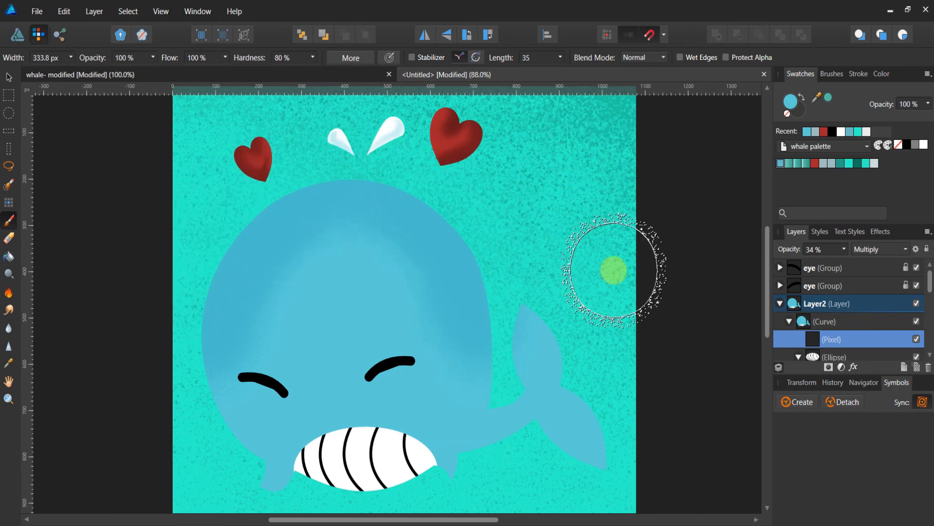
Darken the brush colour to #252424 and paint more shading along the upper edges of the body.
left_click(787, 165)
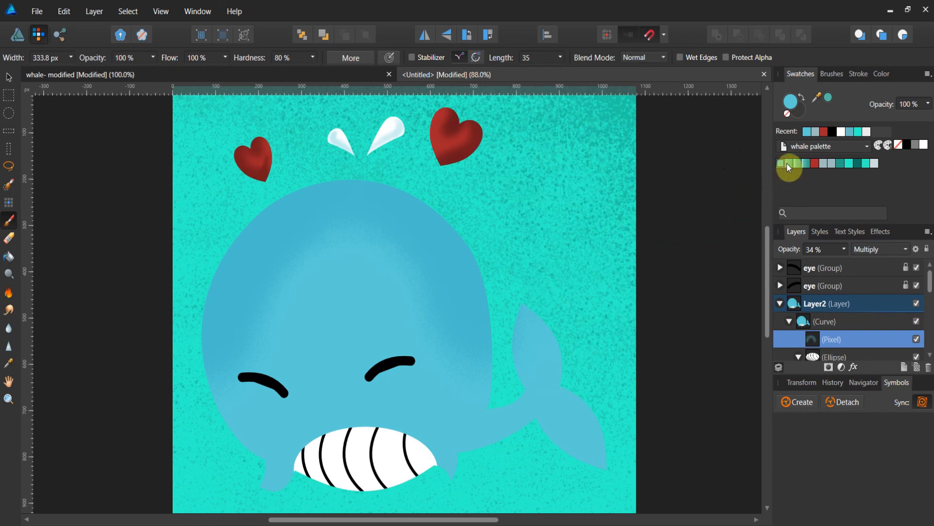
double_click(802, 113)
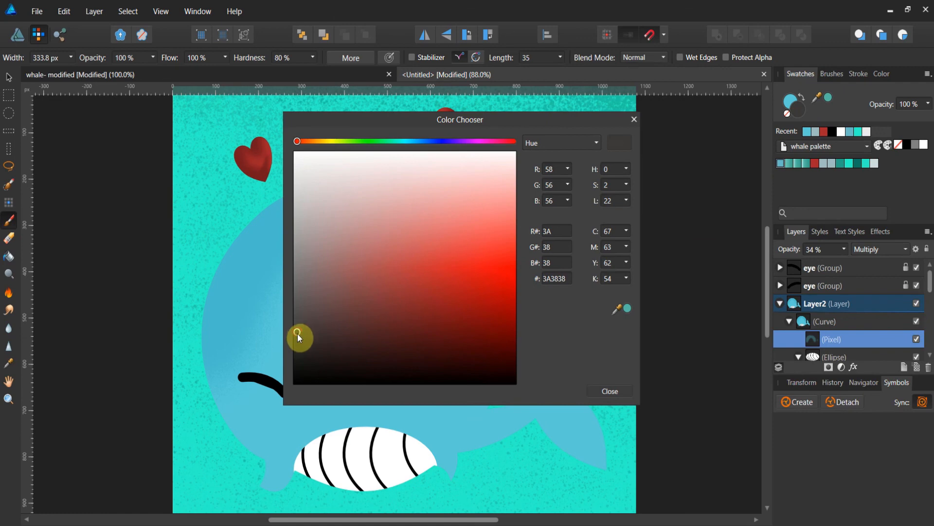
left_click_drag(299, 337, 296, 350)
left_click(620, 392)
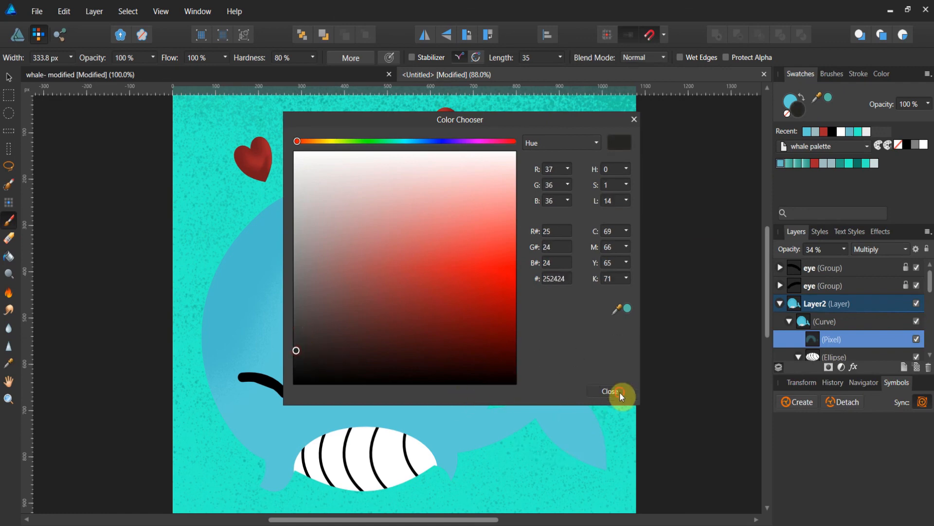
left_click_drag(453, 252, 488, 250)
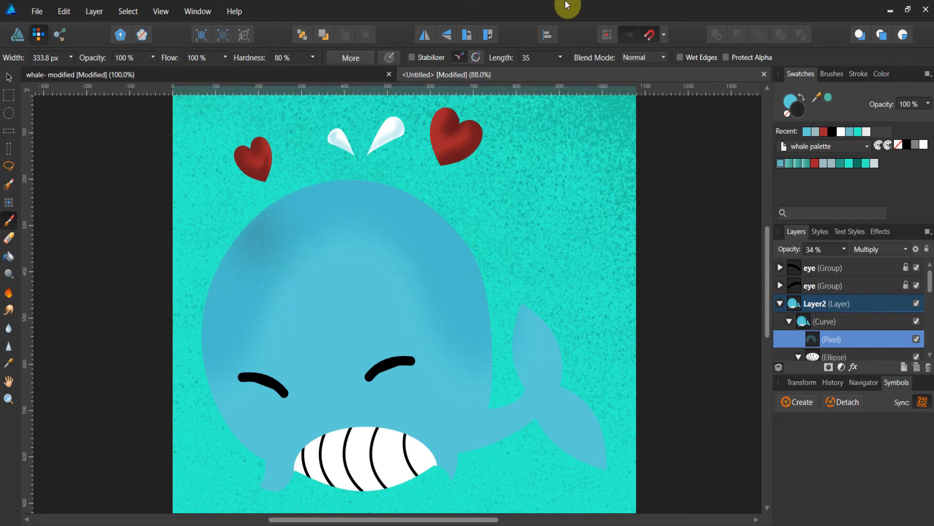
mouse_move(243, 224)
left_mouse_down()
mouse_move(227, 263)
mouse_move(243, 243)
left_mouse_up()
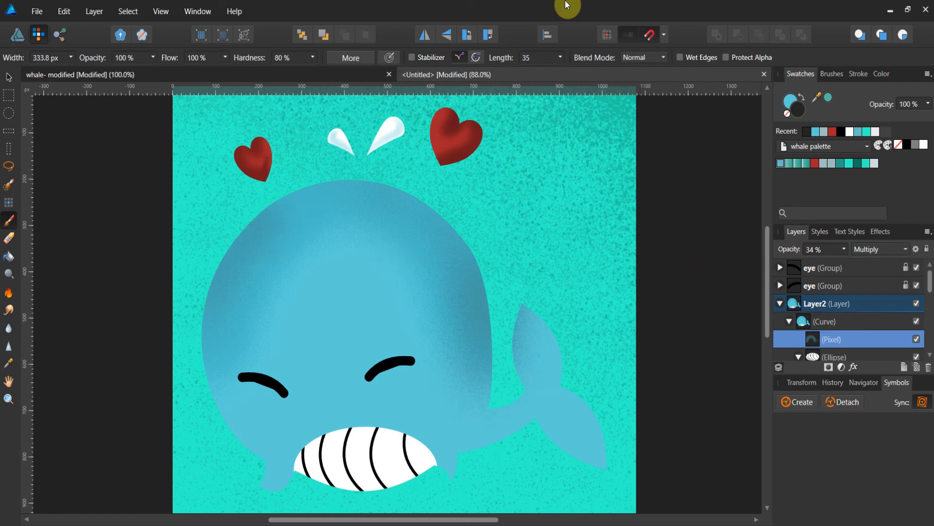
Return to the Paint Brush, shrink it to 91 px, and shade the tail, the fin base and the lower body edge.
left_click(9, 239)
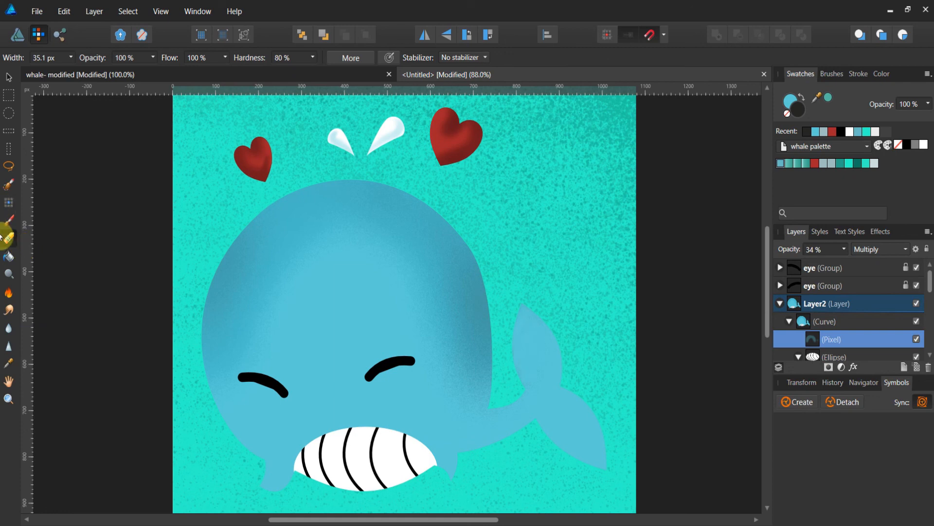
left_click(10, 223)
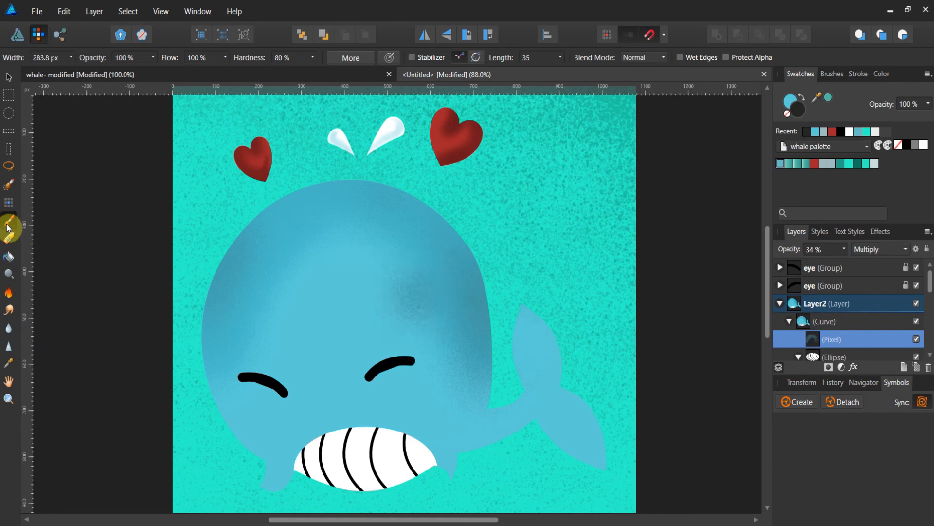
key("bracketleft")
key("bracketleft")
key("bracketleft")
key("bracketleft")
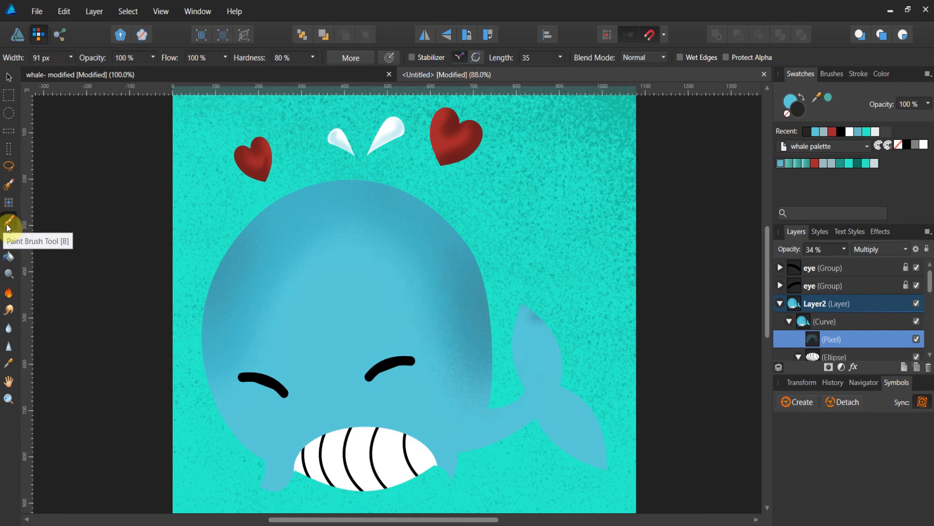
left_click_drag(523, 307, 560, 375)
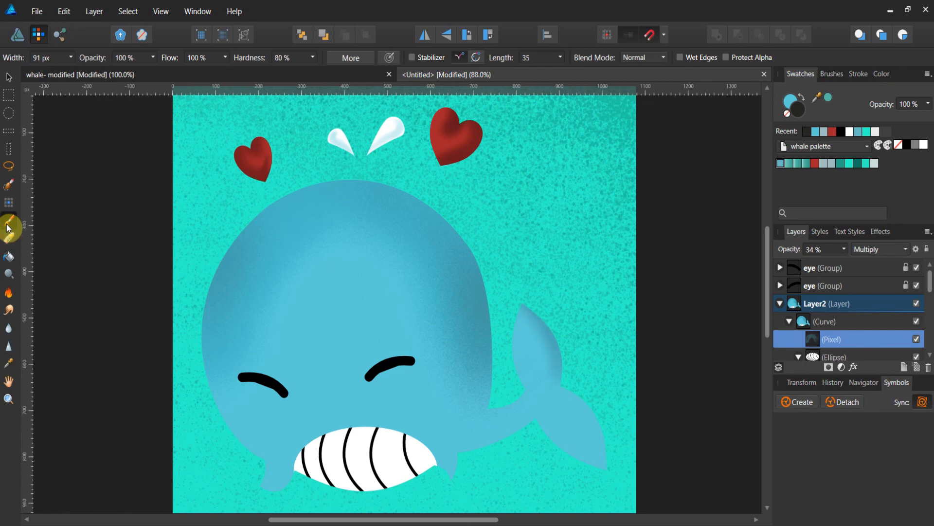
mouse_move(567, 389)
left_mouse_down()
mouse_move(596, 428)
mouse_move(604, 467)
mouse_move(595, 462)
left_mouse_up()
mouse_move(492, 413)
left_mouse_down()
mouse_move(528, 393)
mouse_move(514, 403)
left_mouse_up()
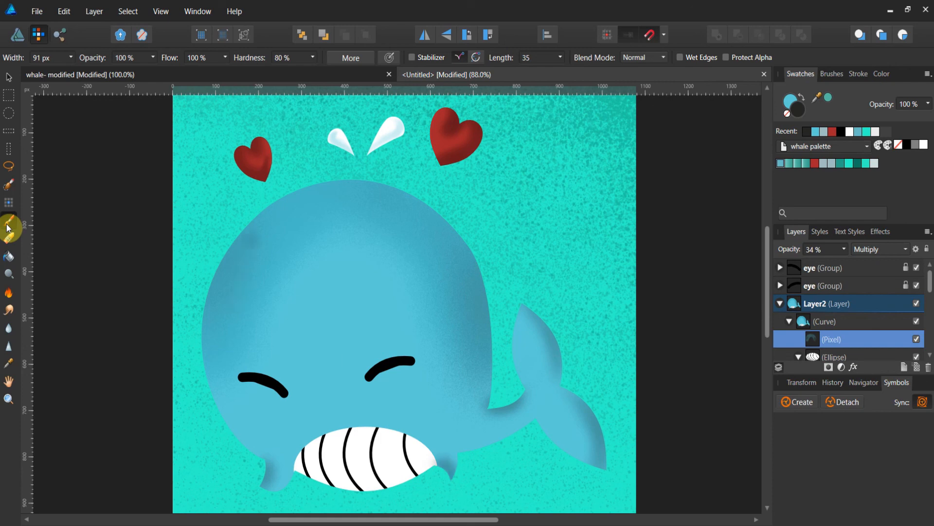
Change the brush colour to blue #2E55E2.
double_click(801, 113)
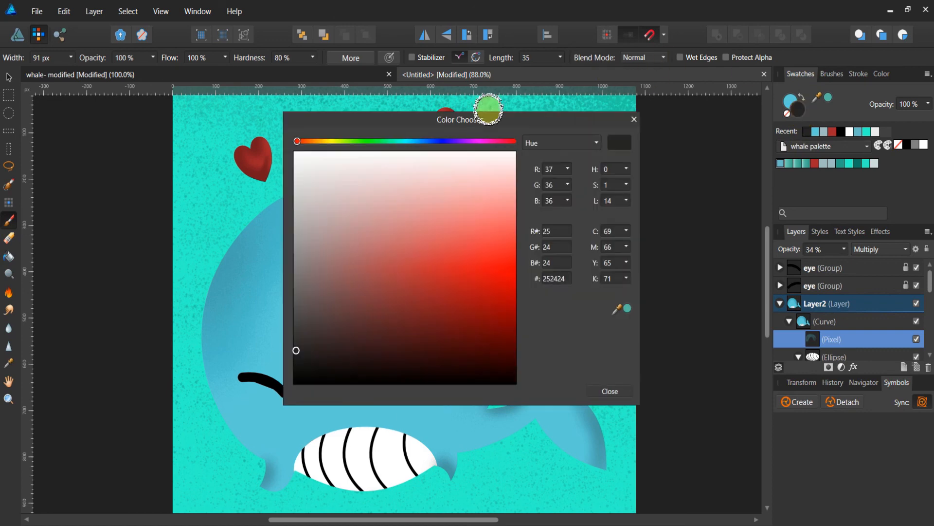
left_click(434, 140)
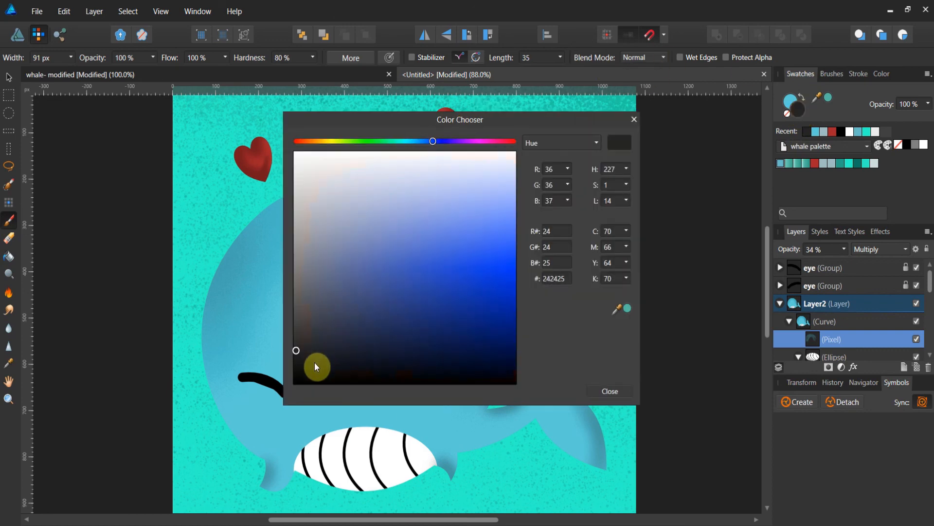
left_click_drag(298, 351, 462, 263)
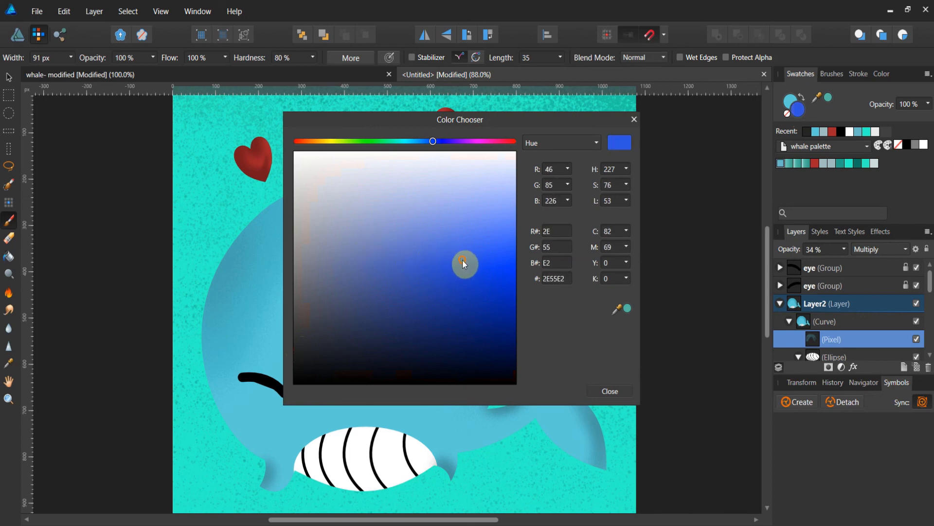
left_click(634, 120)
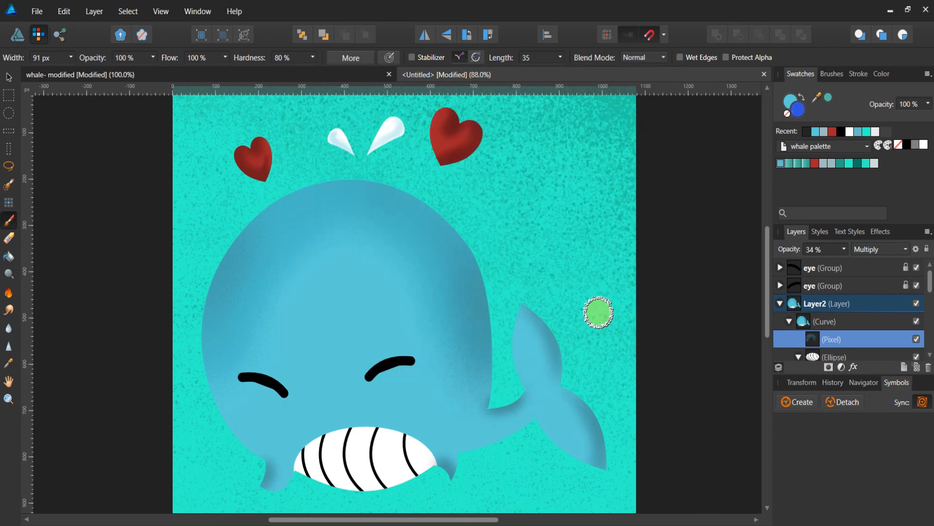
Resize the brush to about 455 px and paint blue shading across the top of the whale's body.
key("bracketright")
key("bracketright")
key("bracketright")
key("bracketright")
key("bracketright")
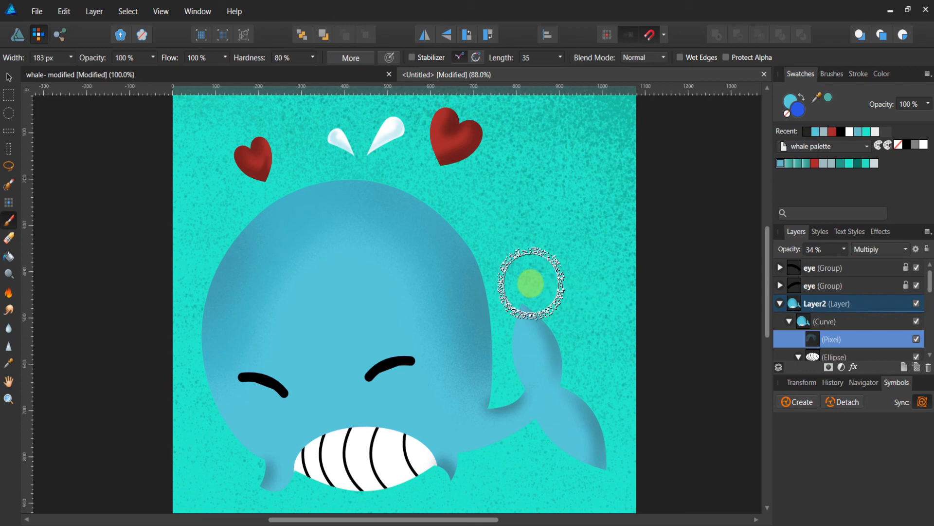
key("bracketright")
key("bracketright")
key("bracketright")
key("bracketright")
key("bracketright")
key("bracketright")
key("bracketright")
key("bracketright")
key("bracketright")
key("bracketright")
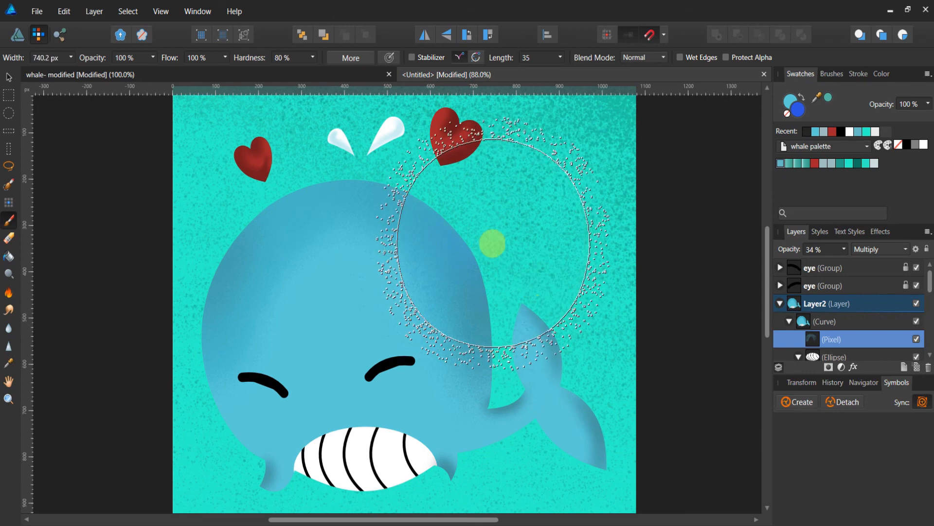
key("bracketleft")
key("bracketleft")
key("bracketleft")
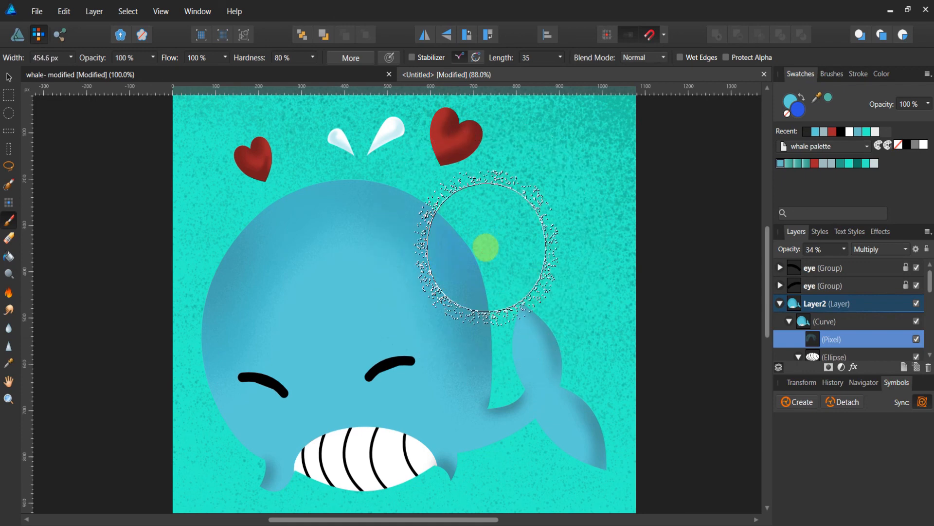
mouse_move(486, 247)
left_mouse_down()
mouse_move(448, 203)
mouse_move(375, 183)
mouse_move(277, 192)
mouse_move(216, 224)
left_mouse_up()
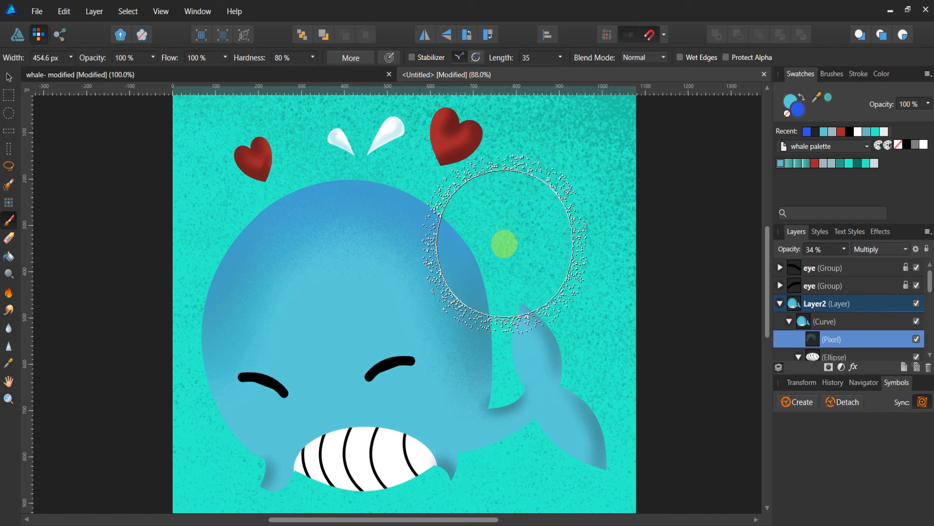
Shrink the brush to about 74 px and tint the edges of the toothed mouth with blue shading.
key("bracketleft")
key("bracketleft")
key("bracketleft")
key("bracketleft")
key("bracketleft")
key("bracketleft")
key("bracketleft")
key("bracketleft")
key("bracketleft")
key("bracketleft")
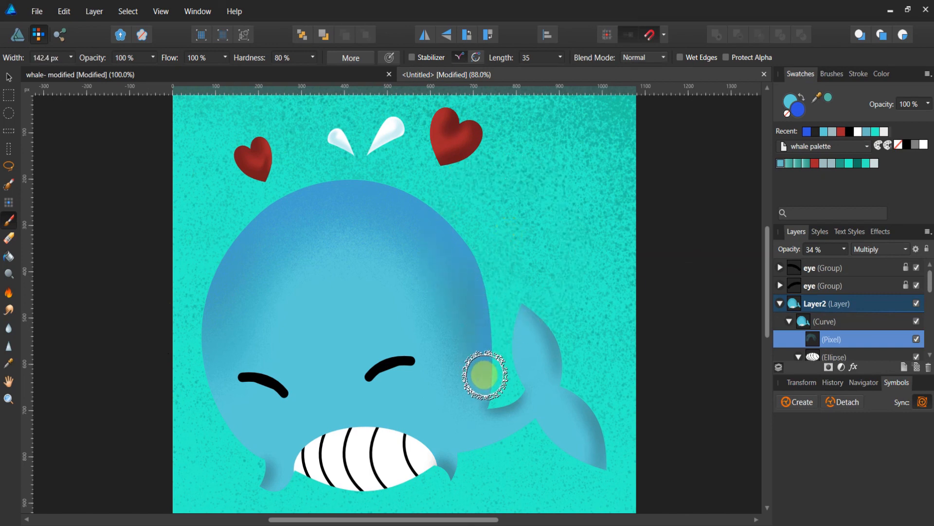
key("bracketleft")
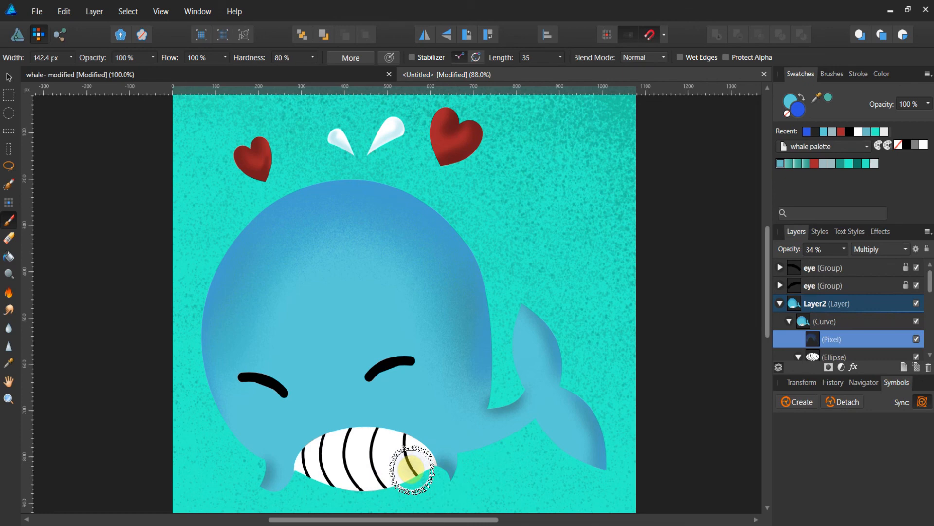
key("bracketleft")
key("bracketleft")
key("bracketleft")
key("bracketleft")
key("bracketleft")
key("bracketleft")
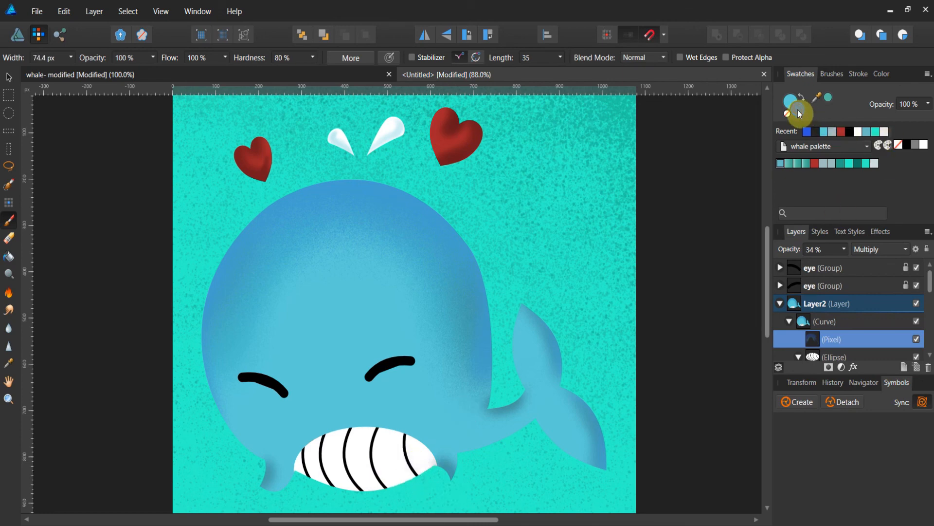
left_click(833, 131)
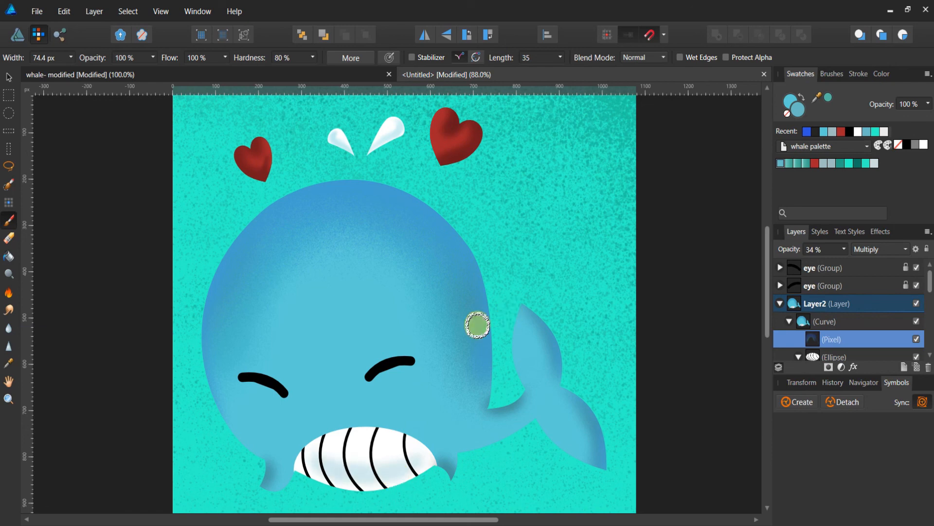
Zoom out to see the whole shaded whale and compare it against the original whale document.
left_click(8, 399)
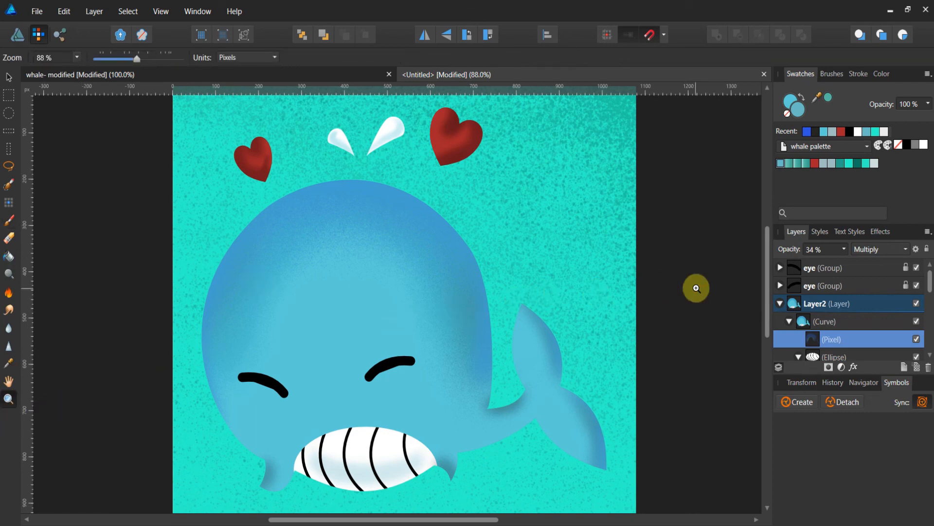
left_click_drag(695, 286, 579, 334)
scroll(667, 317, "down", 1)
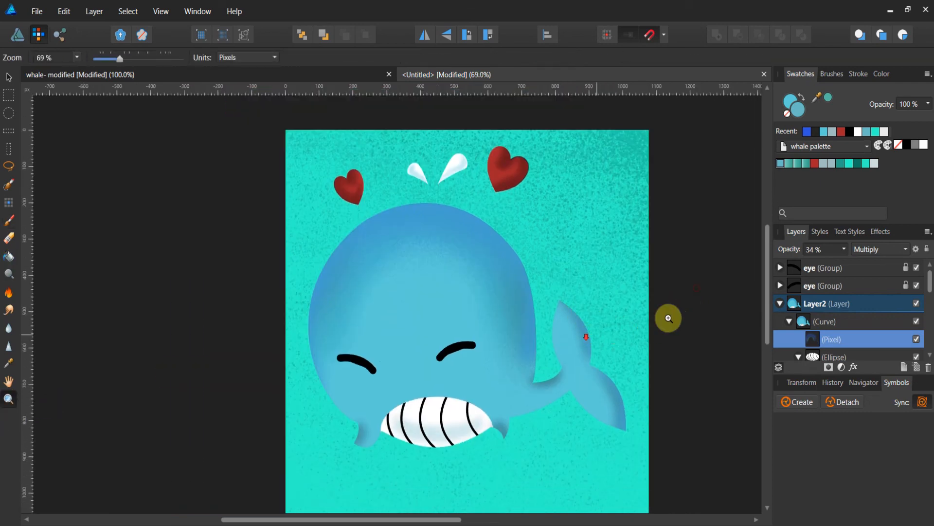
scroll(601, 317, "down", 1)
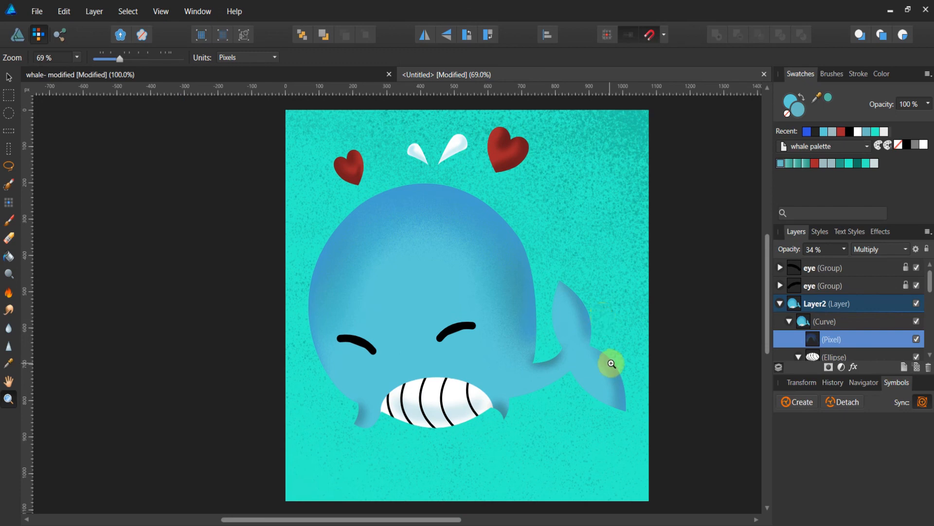
left_click(324, 75)
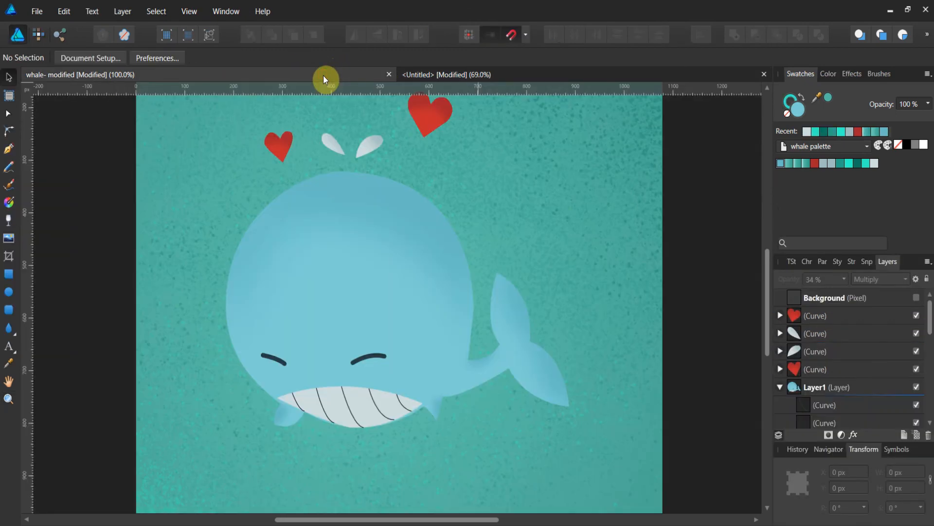
scroll(359, 155, "up", 1)
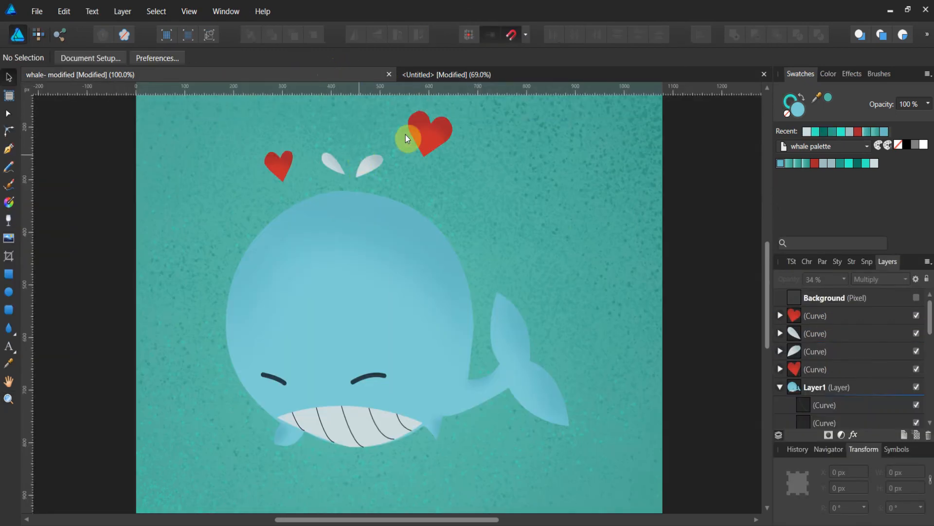
left_click(454, 75)
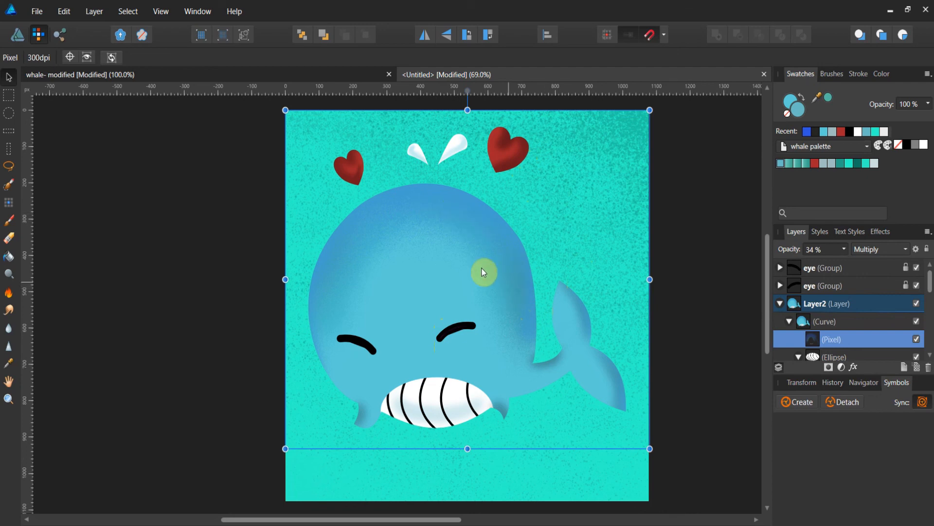
left_click(19, 34)
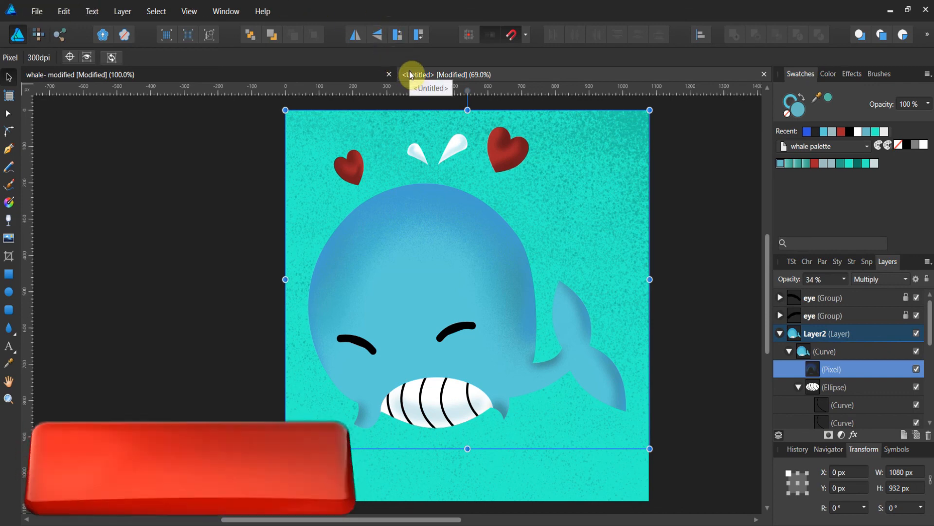
left_click(325, 75)
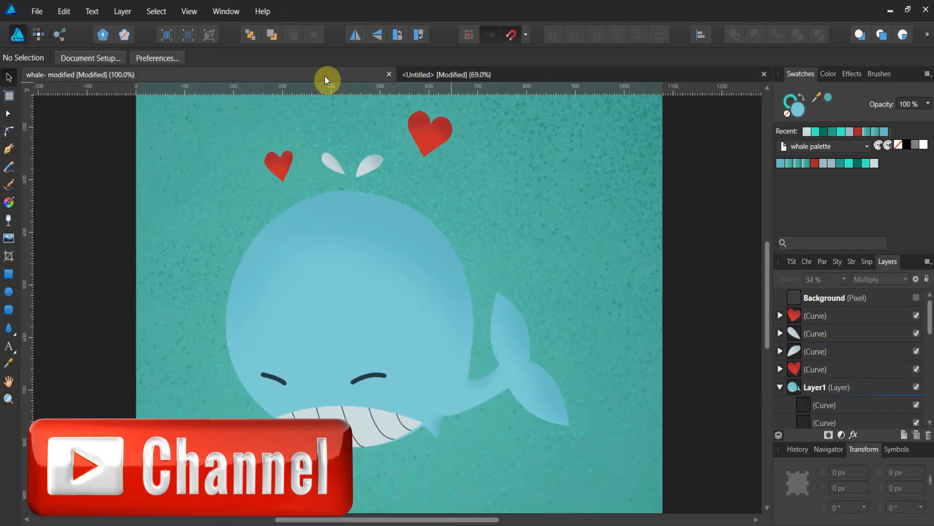